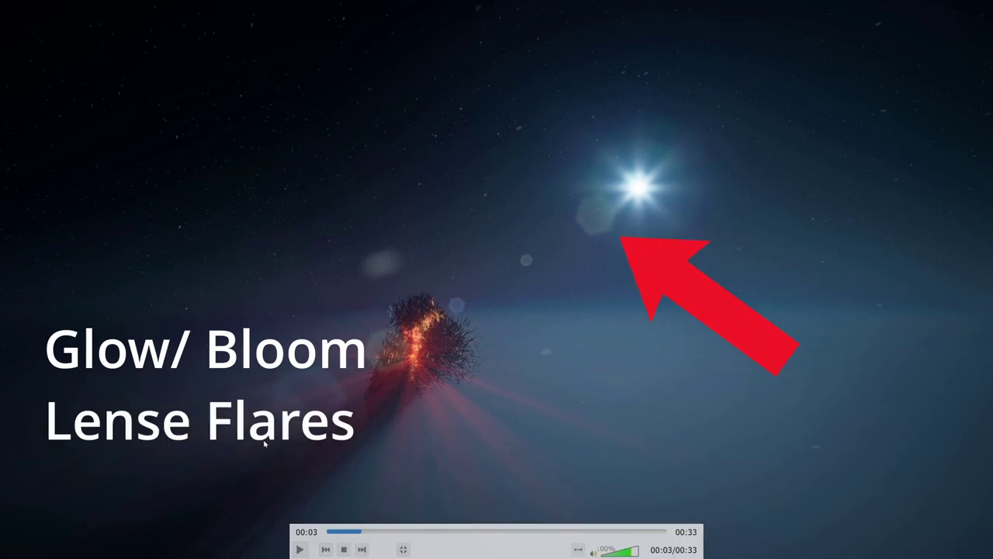
Step: Play the rendered particle animation, skip ahead through it to near its end, and leave the playback
key("space")
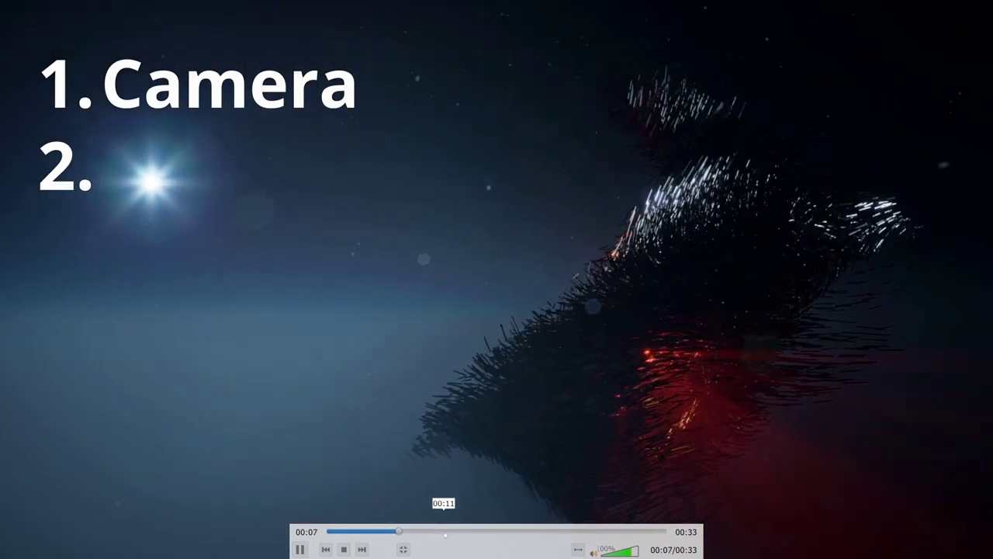
left_click(459, 534)
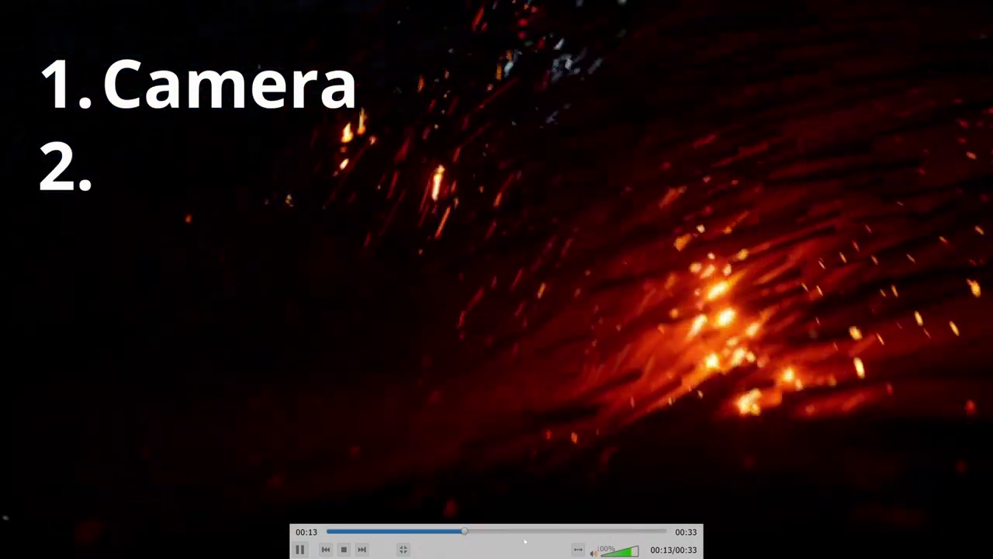
left_click_drag(528, 532, 599, 534)
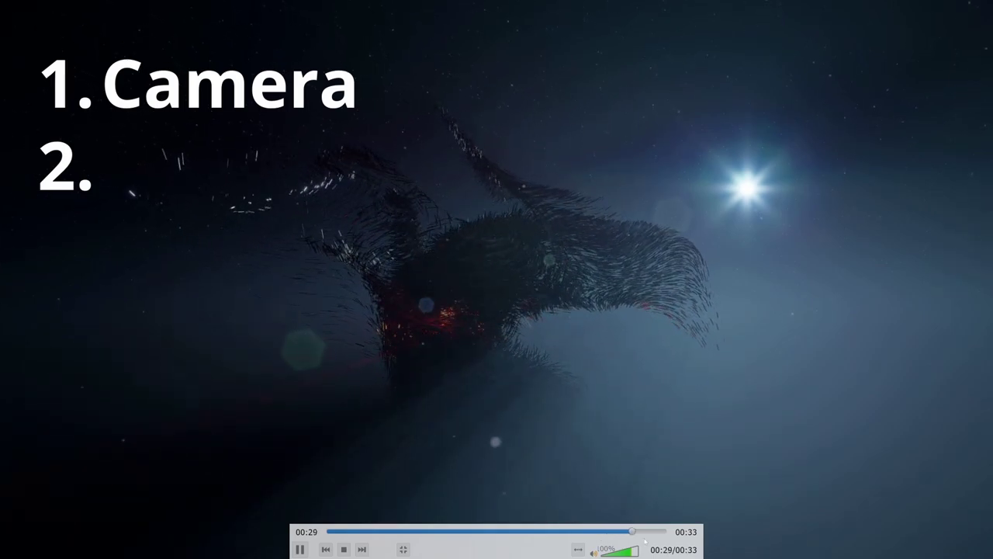
key("space")
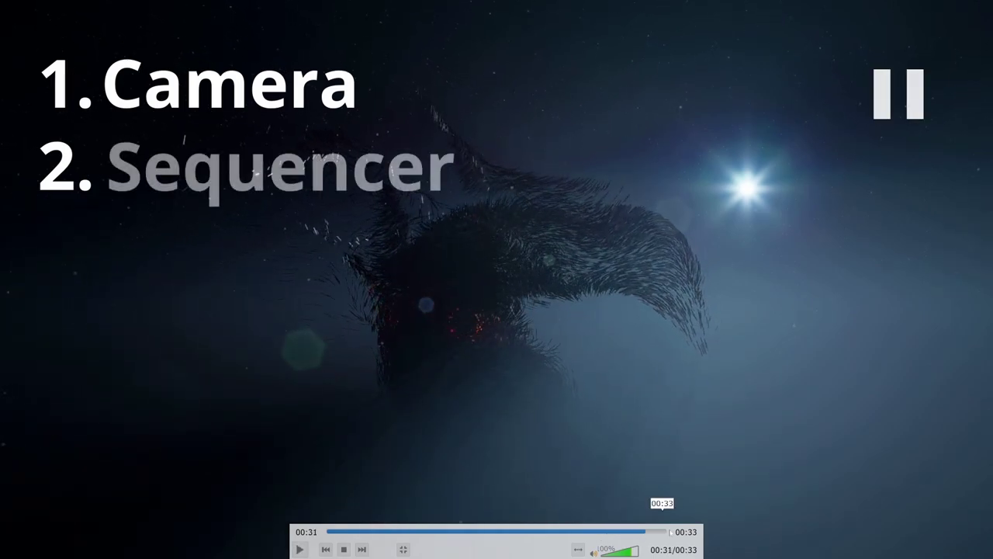
key("Escape")
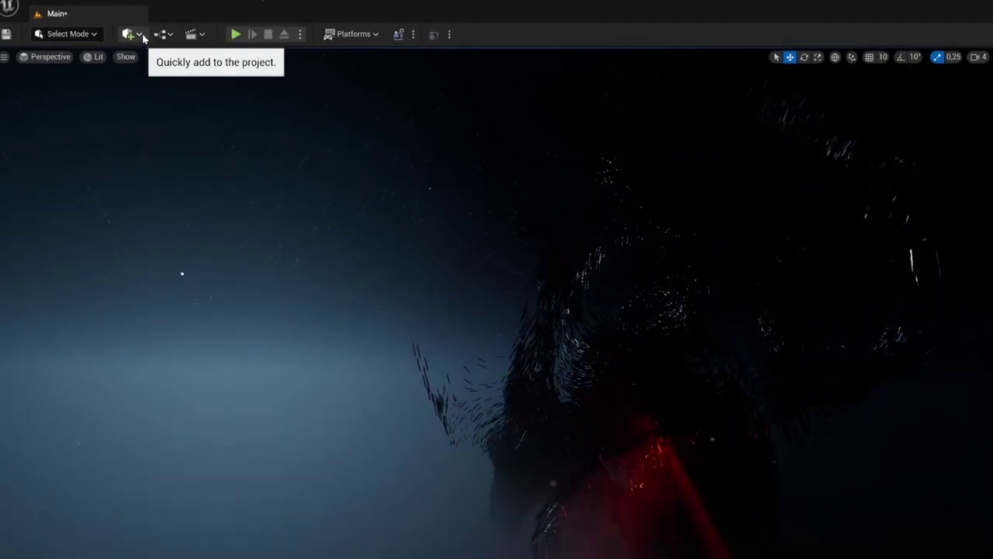
Step: Add a Cine Camera Actor to the level and place it beside the particle figure
left_click(138, 34)
mouse_move(213, 239)
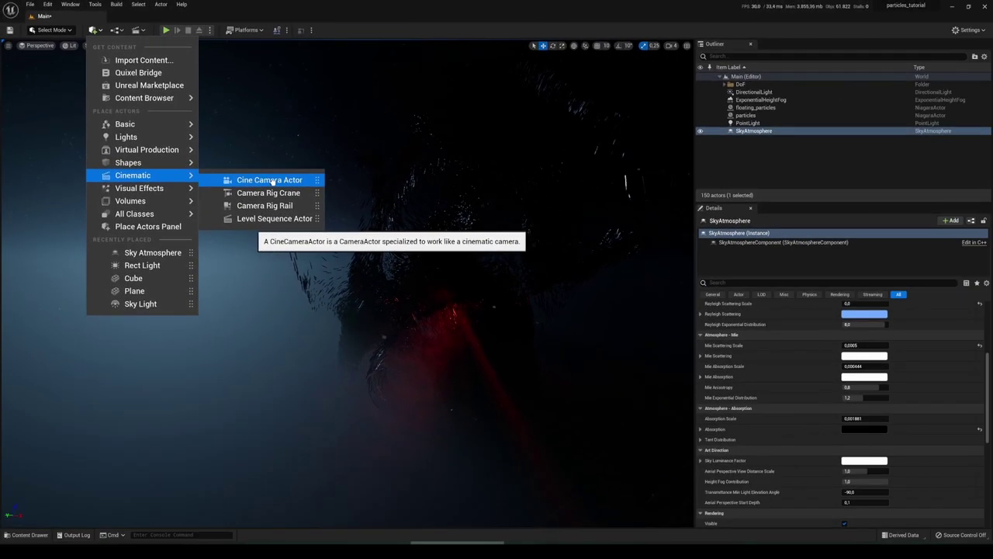
left_click(270, 180)
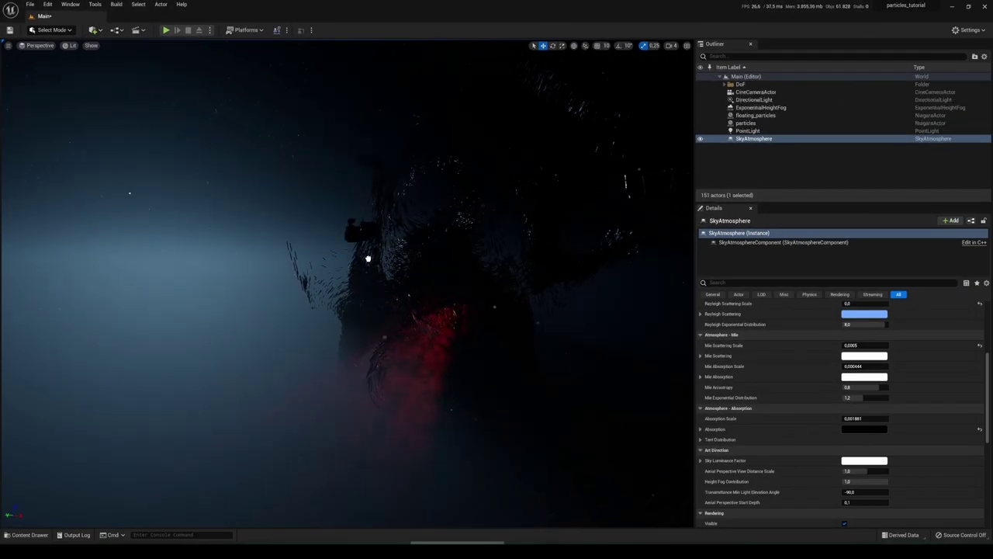
left_click(298, 359)
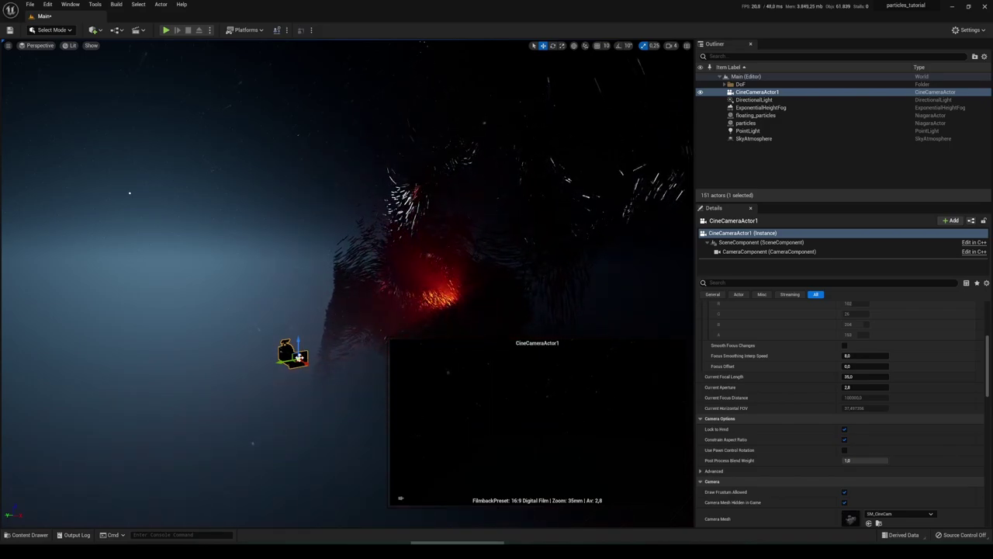
Step: Rotate the new cine camera to face the glowing particles and start piloting it from the viewport
key("e")
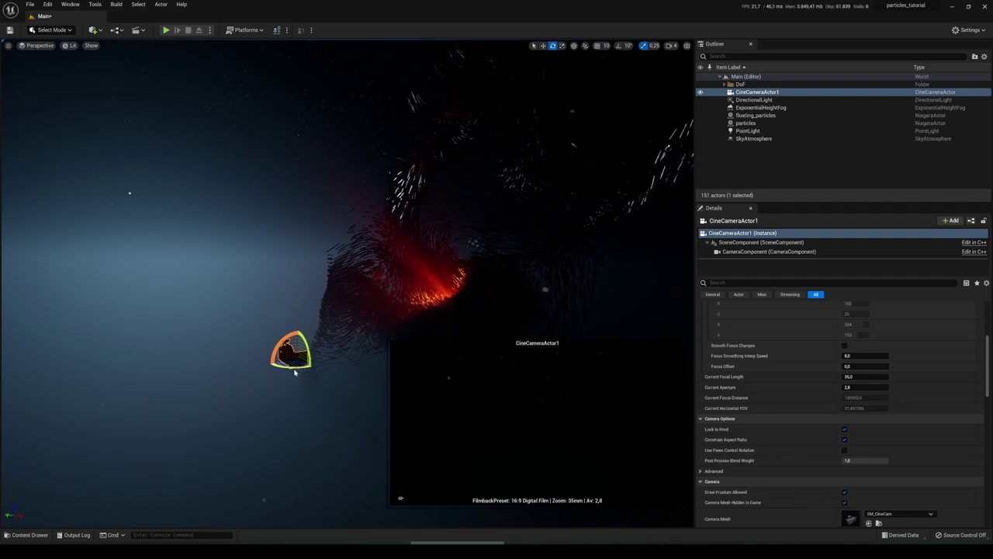
left_click_drag(294, 372, 410, 469)
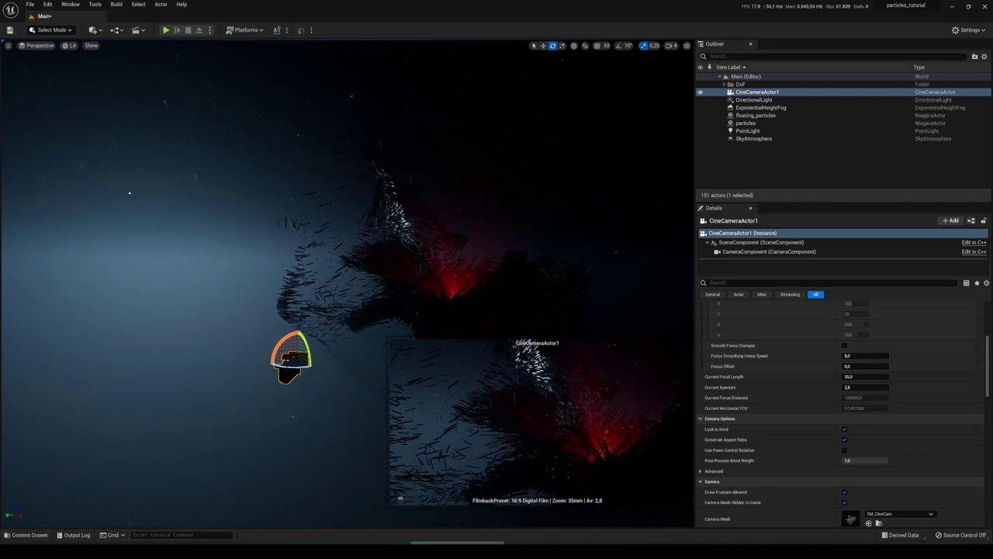
right_click(287, 375)
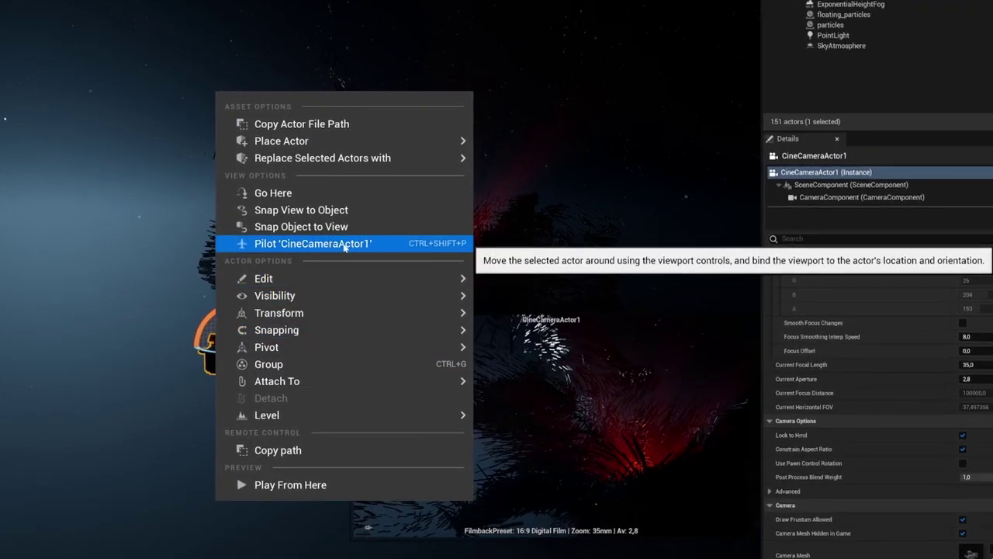
left_click(343, 244)
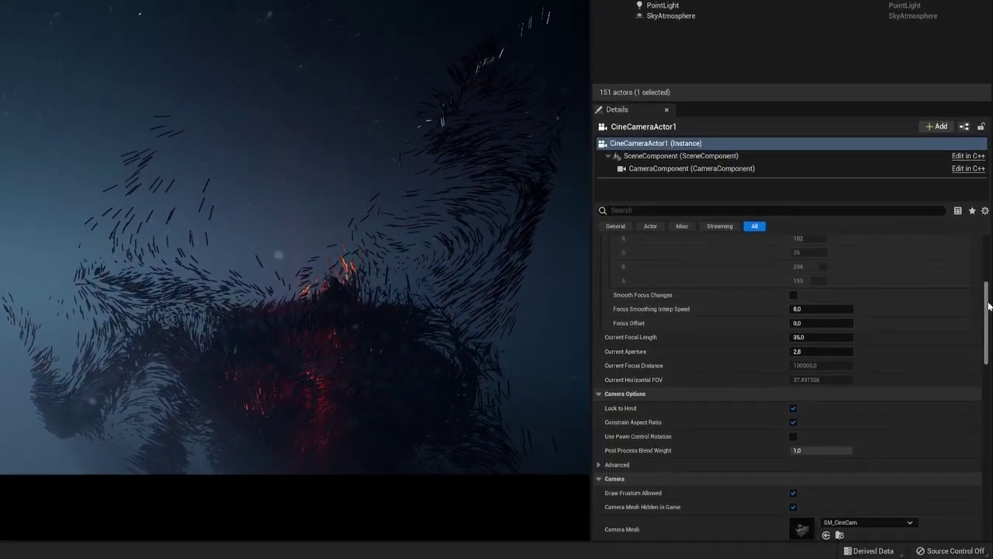
Step: Enable the bloom method and intensity overrides in the camera's post-process lens settings and set the method to Convolution
left_click_drag(990, 474, 990, 482)
scroll(987, 311, "down", 6)
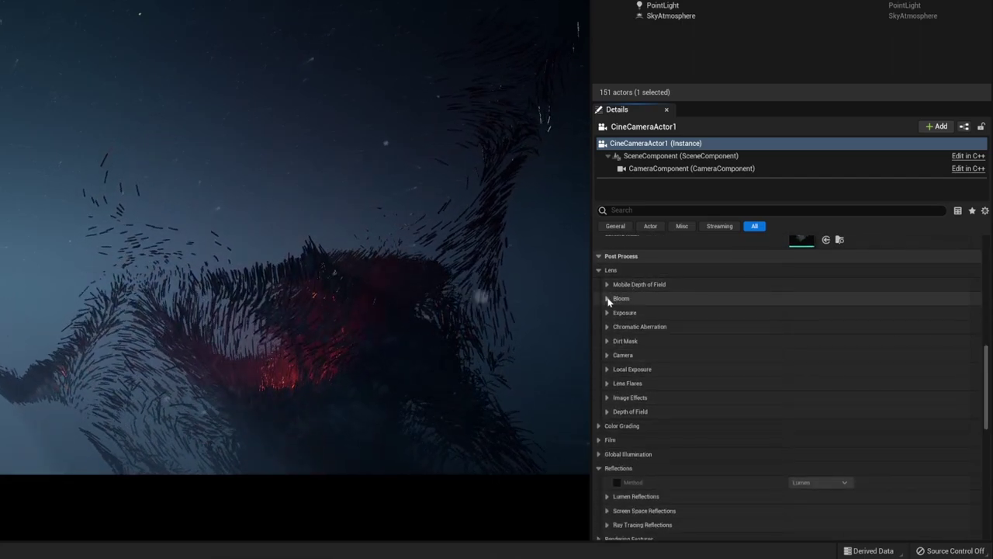
left_click(608, 298)
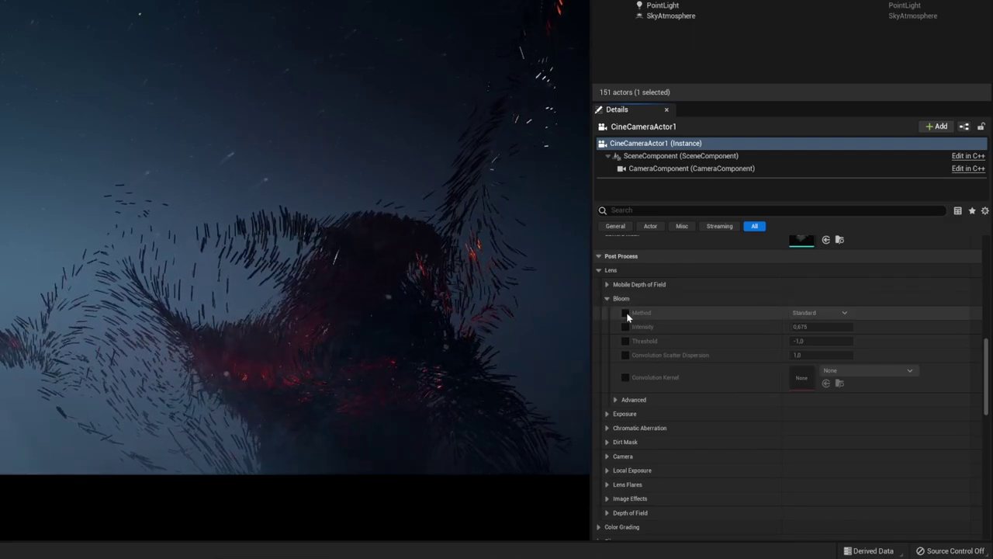
left_click(627, 314)
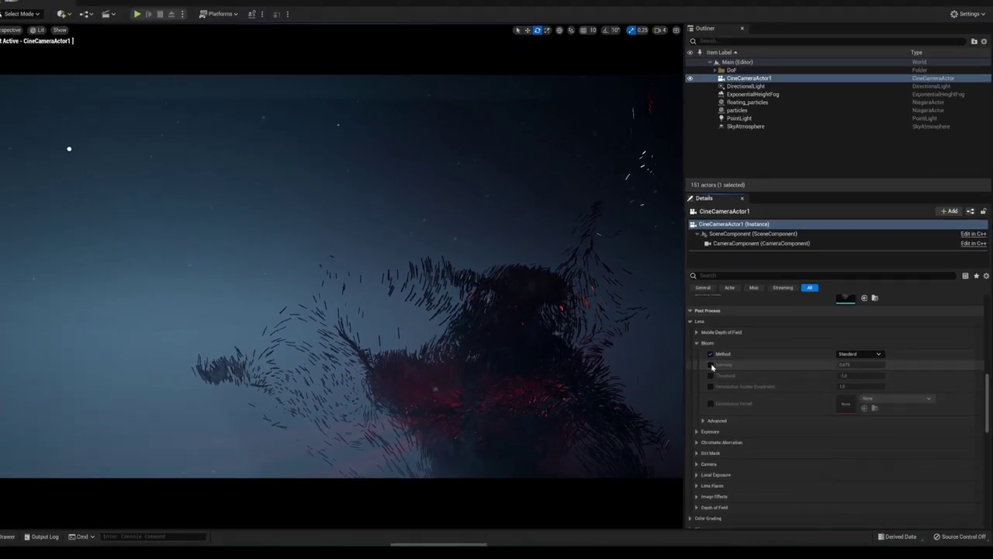
left_click(626, 328)
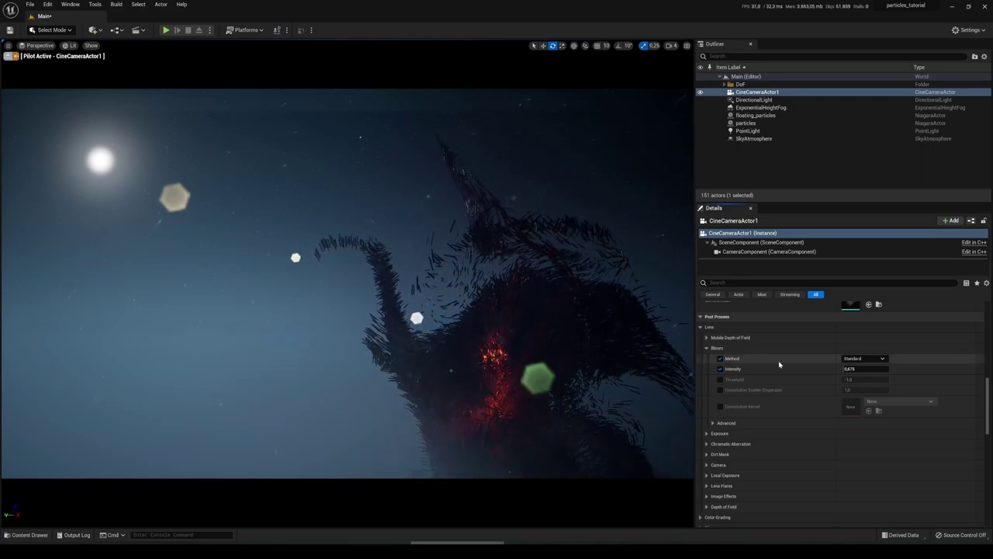
left_click(873, 360)
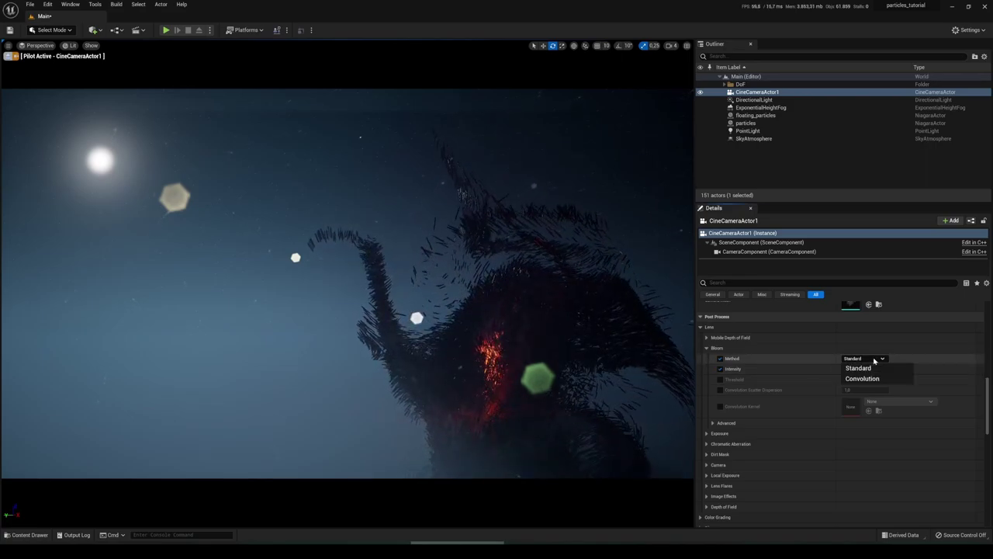
left_click(863, 379)
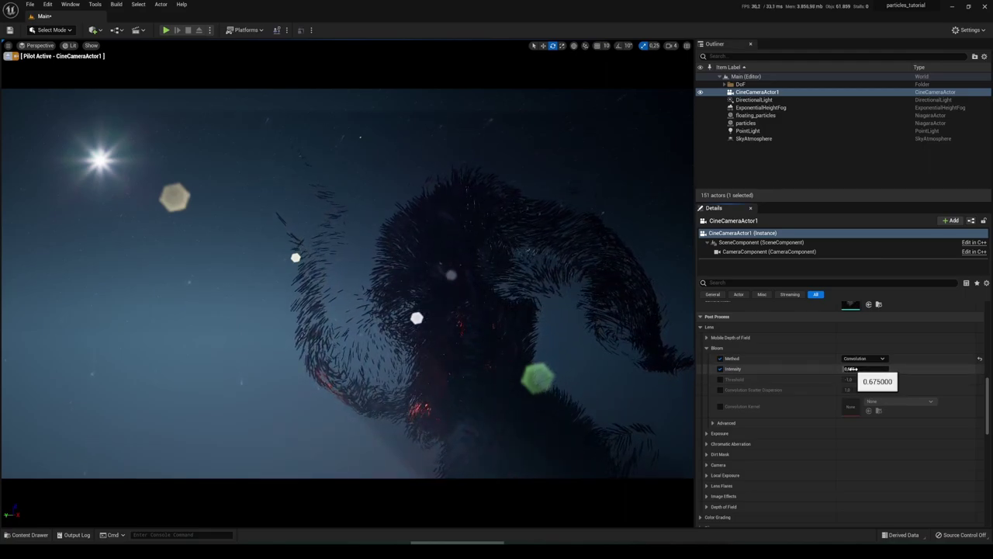
Step: Try lower bloom intensities on the camera and set the intensity to 0.2
mouse_move(853, 369)
left_mouse_down()
mouse_move(888, 369)
mouse_move(852, 369)
left_mouse_up()
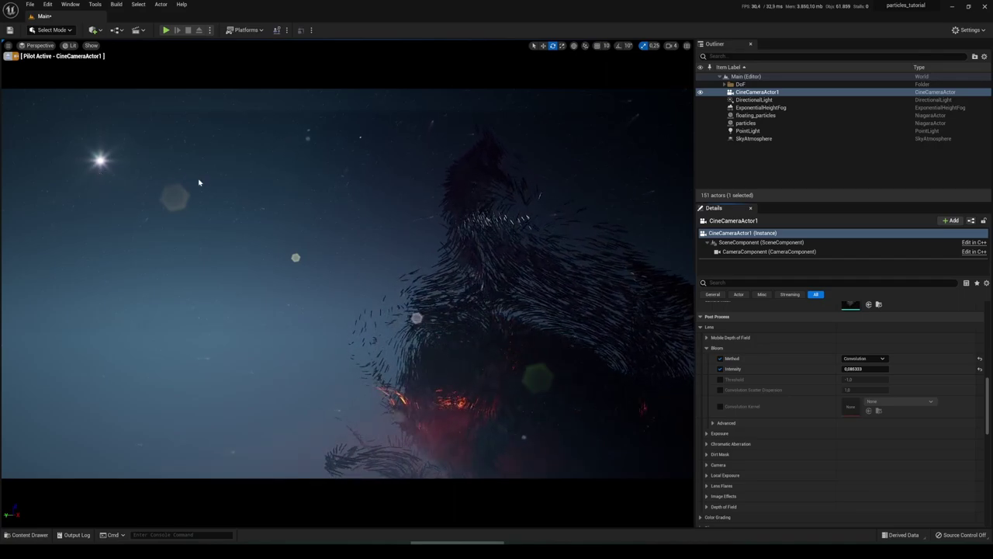
left_click_drag(854, 368, 882, 374)
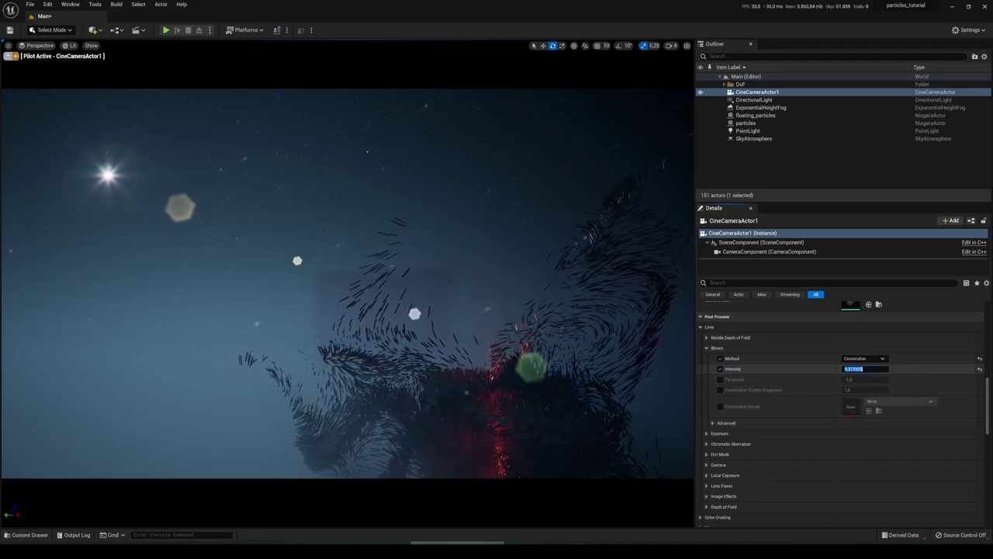
type("0.2")
key("Return")
Step: Enable the camera's lens flare intensity override, try reduced values against the sun, and set it to 0.05
right_click_drag(347, 282, 333, 267)
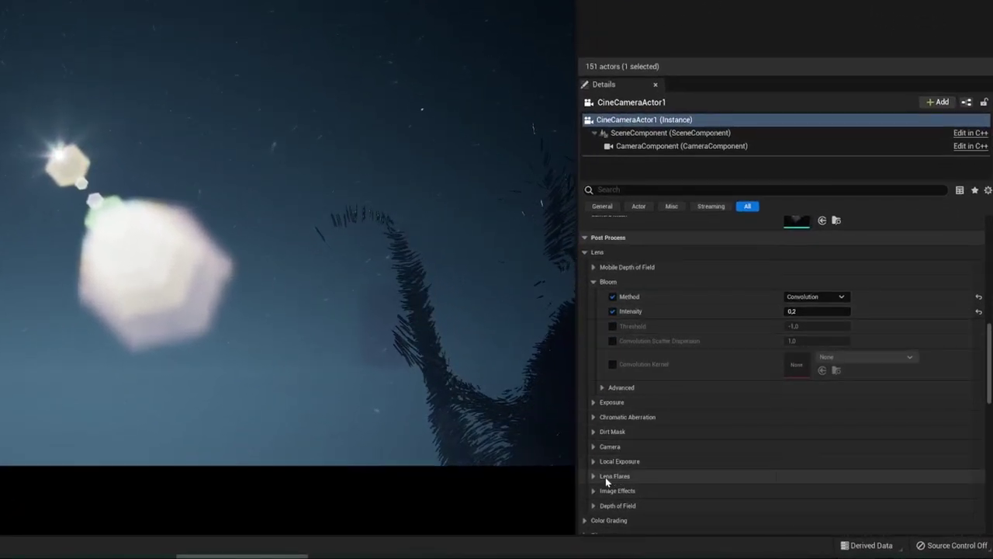
scroll(690, 344, "down", 5)
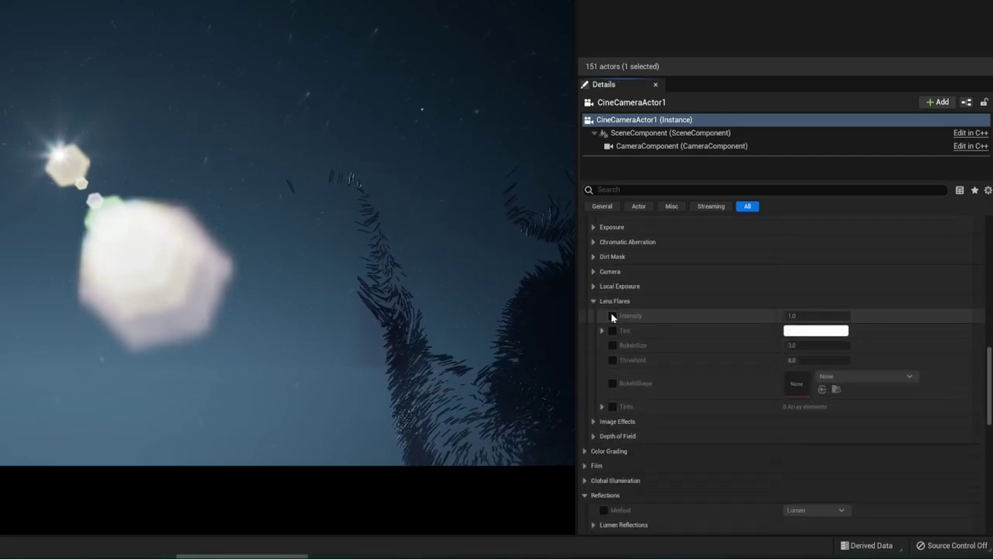
left_click(613, 316)
left_click(807, 315)
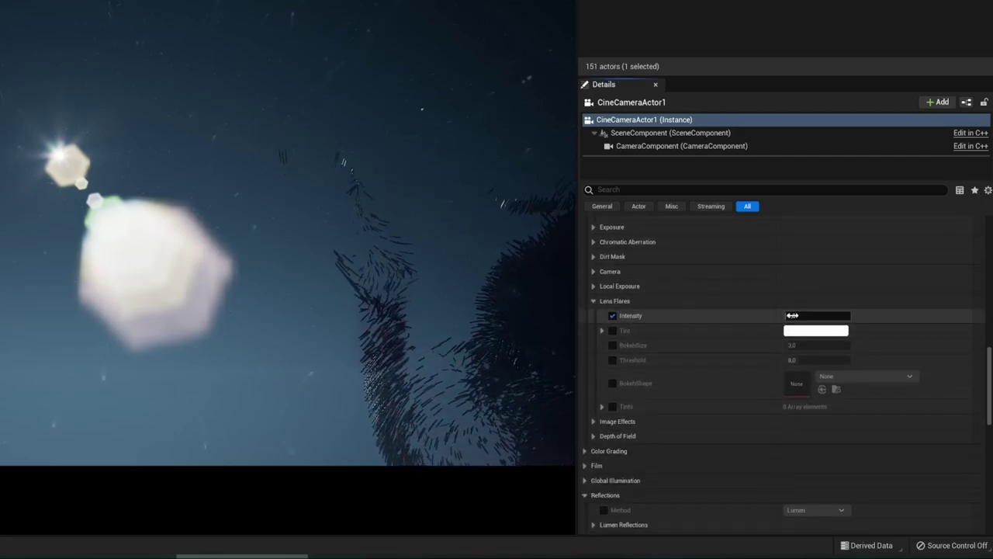
type("0")
key("Return")
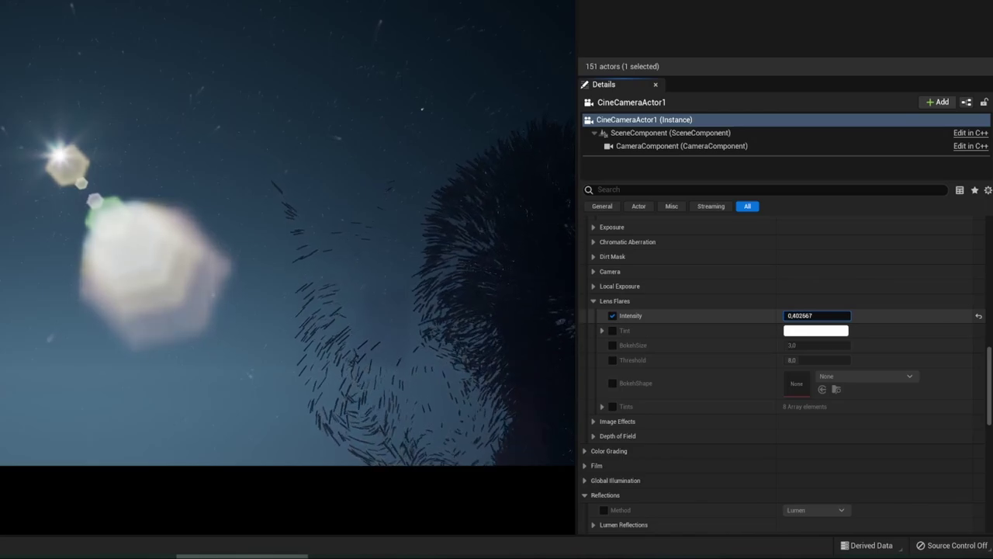
left_click_drag(807, 316, 785, 316)
left_click(831, 315)
type("0")
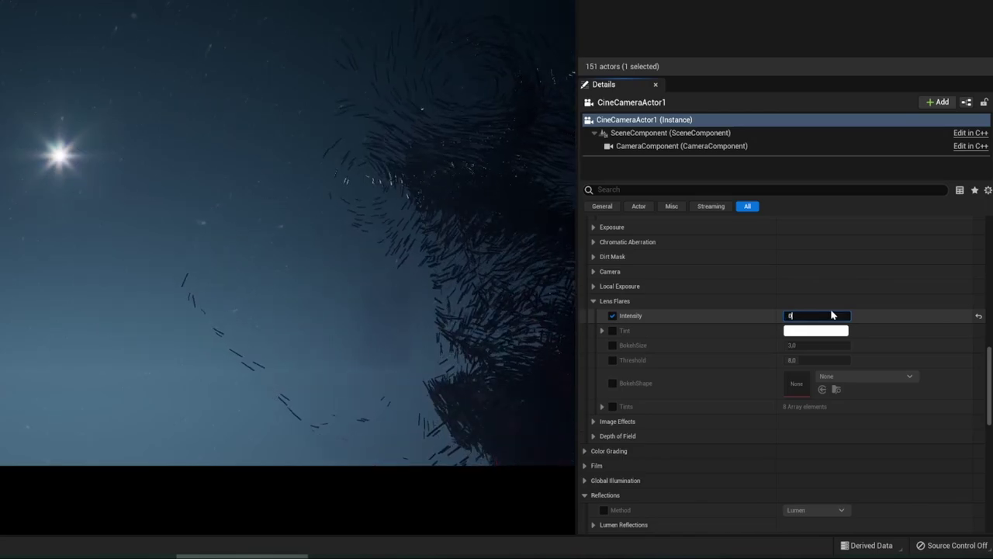
type(",5")
key("Return")
type("0,")
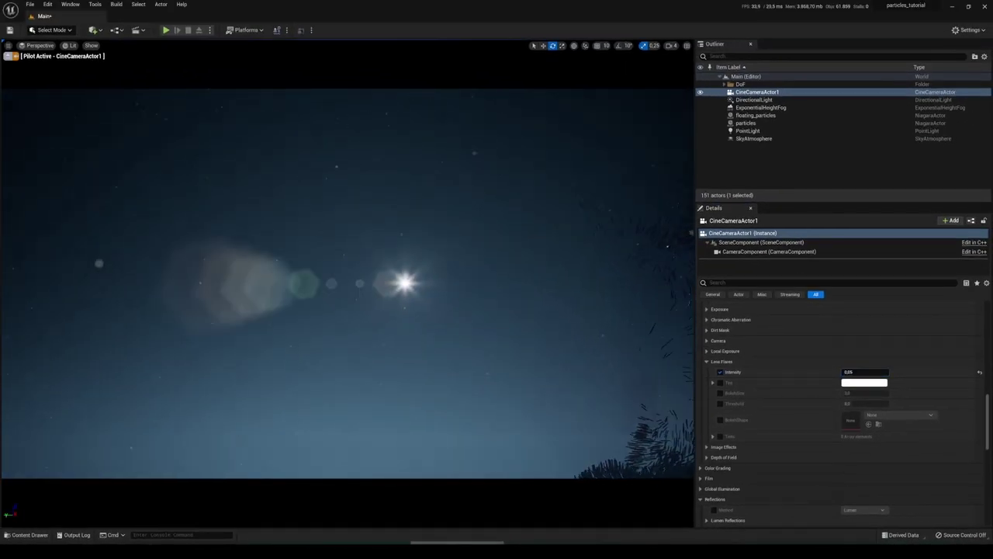
Step: Turn the piloted camera around the sun to examine the lens flares from several angles, and collapse their settings
right_click_drag(347, 283, 457, 289)
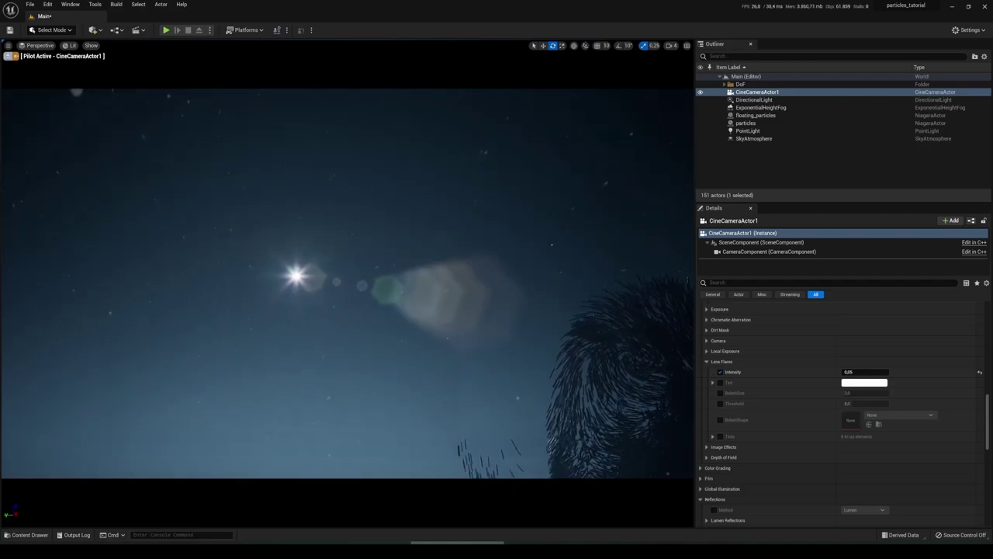
left_click(720, 392)
right_click_drag(512, 349, 369, 308)
left_click(707, 361)
right_click_drag(683, 247, 547, 184)
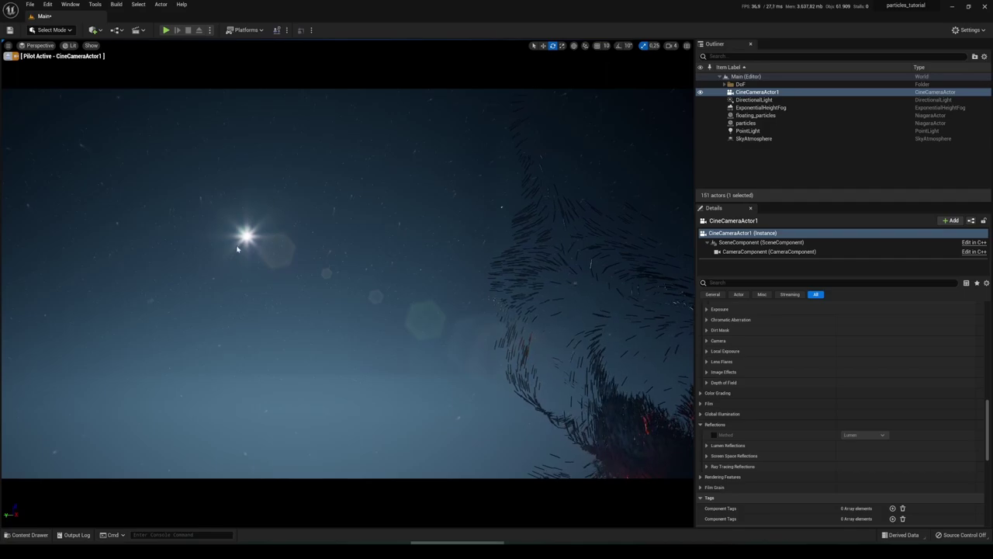
right_click_drag(470, 336, 535, 332)
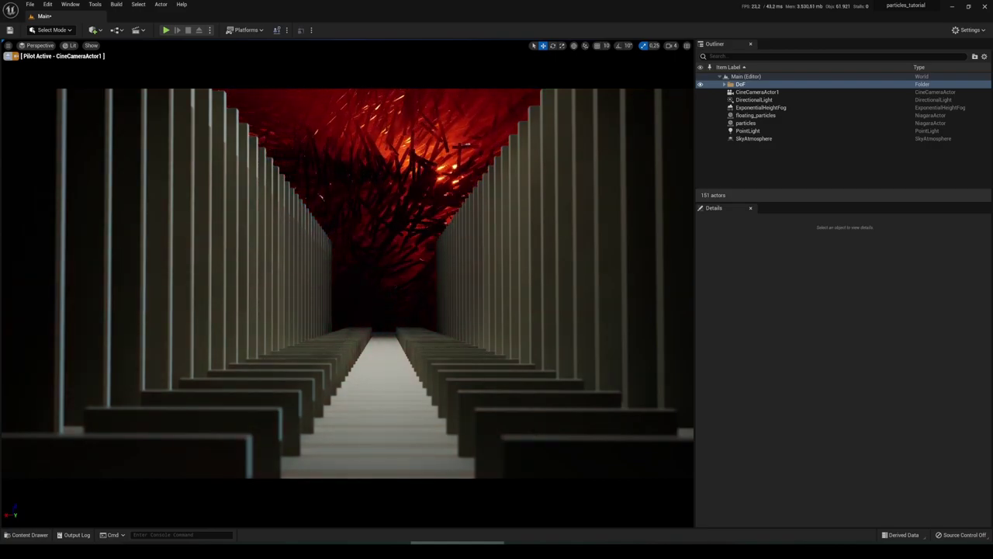
Step: Select CineCameraActor1 and reduce its manual focus distance to about 915.5 cm in the column corridor scene
left_click(776, 93)
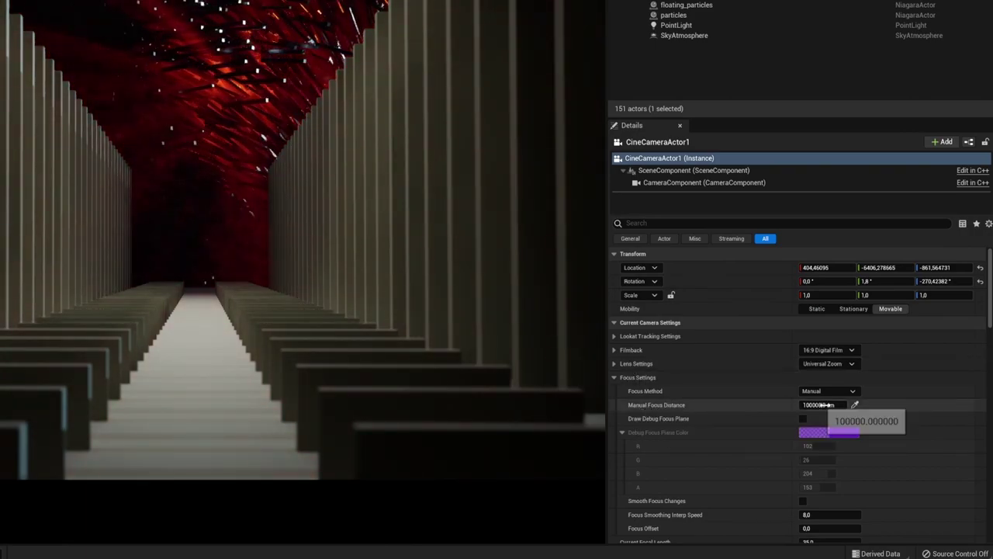
left_click_drag(834, 405, 804, 404)
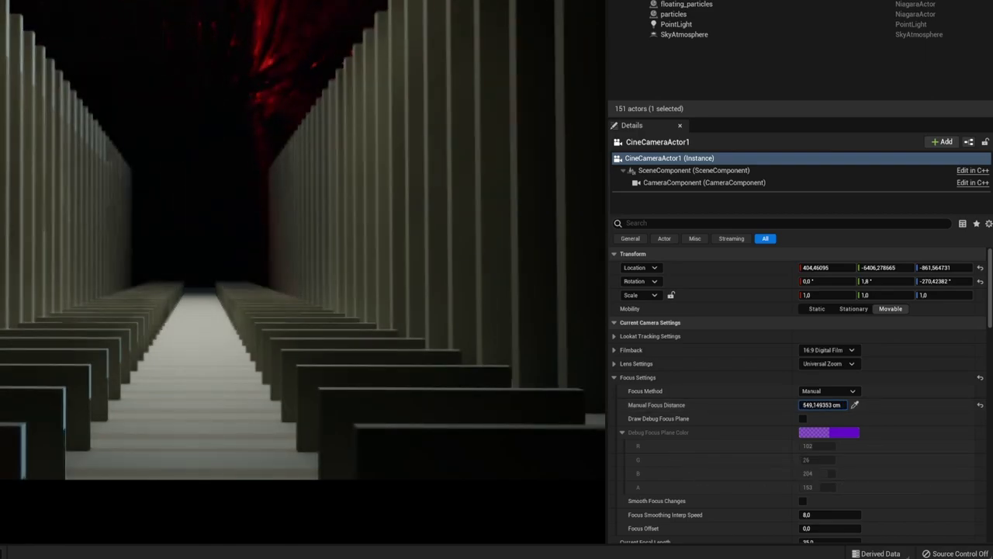
left_click_drag(776, 404, 778, 404)
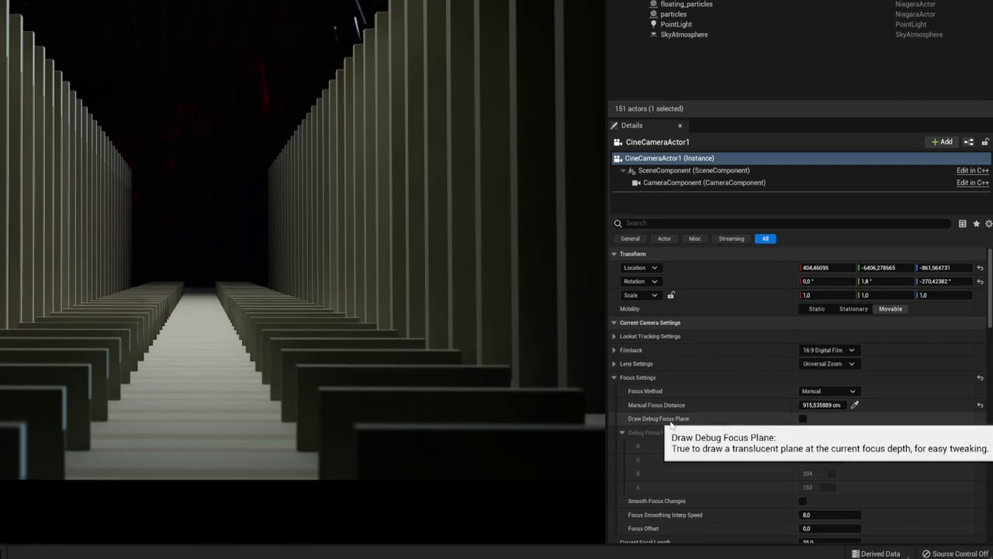
Step: Show the debug focus plane, set the manual focus distance to about 687 cm with it, and hide the plane again
left_click(802, 418)
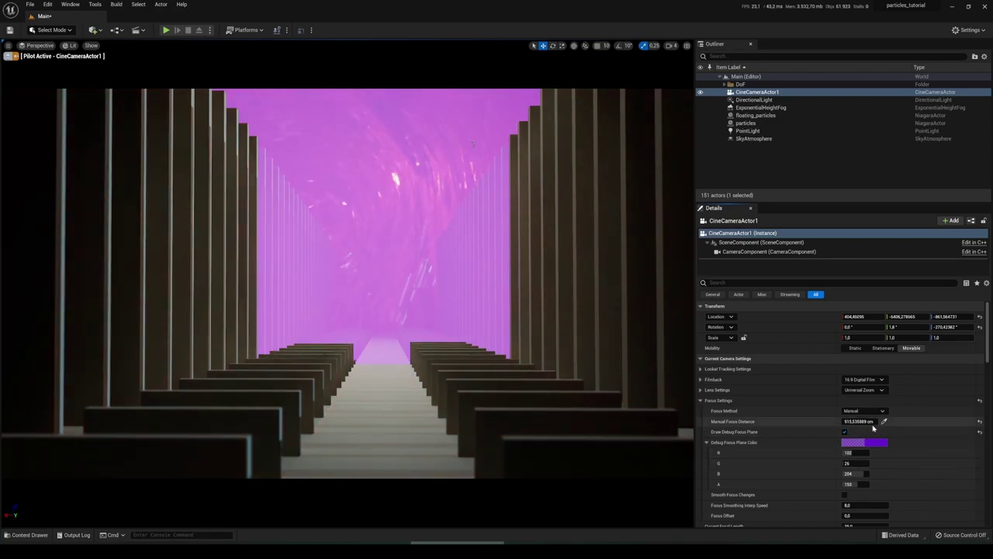
left_click_drag(867, 421, 826, 421)
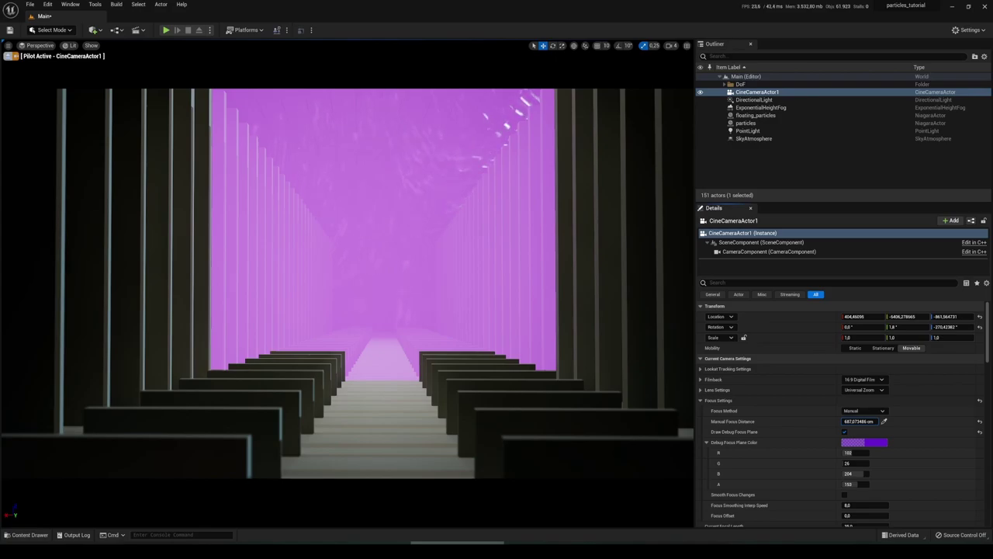
left_click(845, 432)
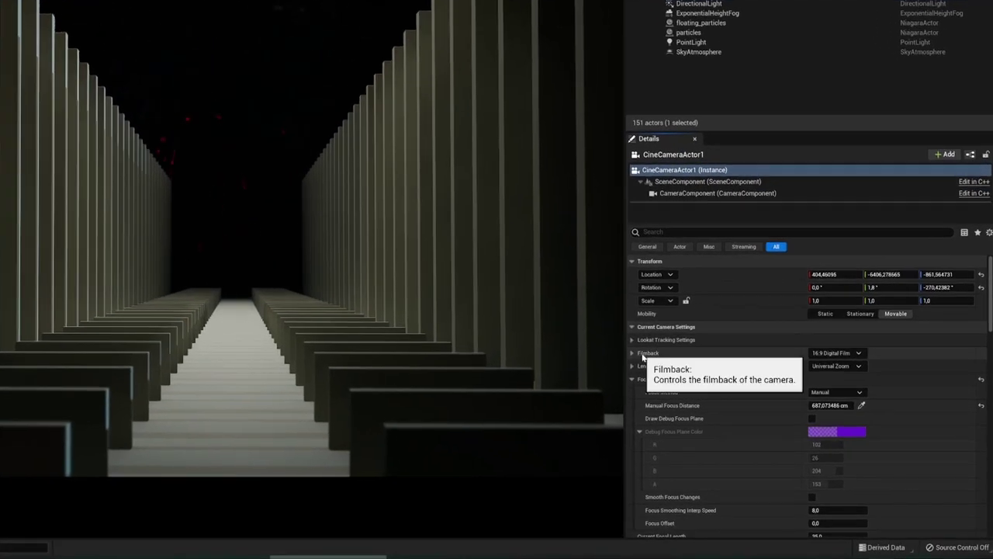
Step: Set CineCameraActor1's filmback to 16:9 DSLR, and expand its sensor dimensions briefly to check them
left_click(858, 353)
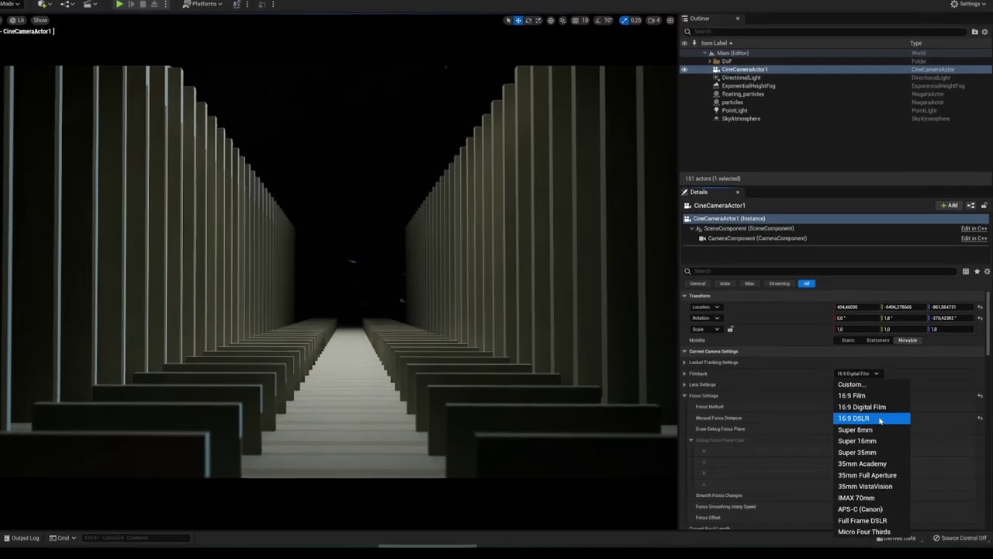
left_click(854, 406)
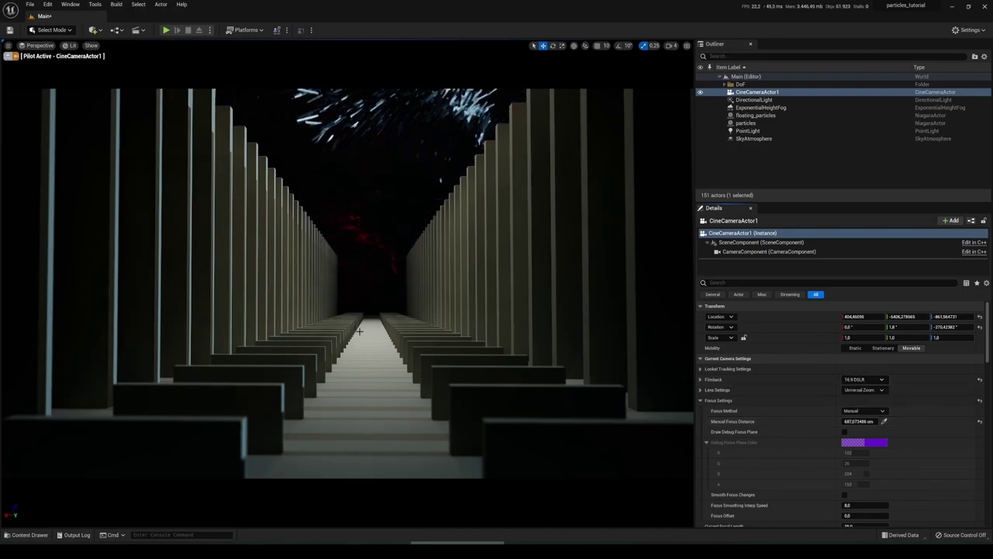
left_click(702, 380)
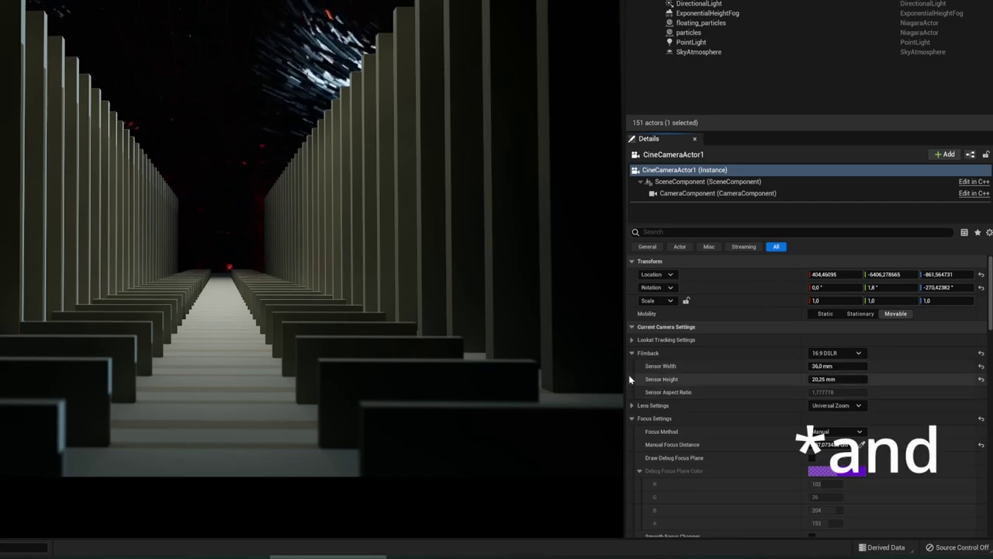
left_click(632, 352)
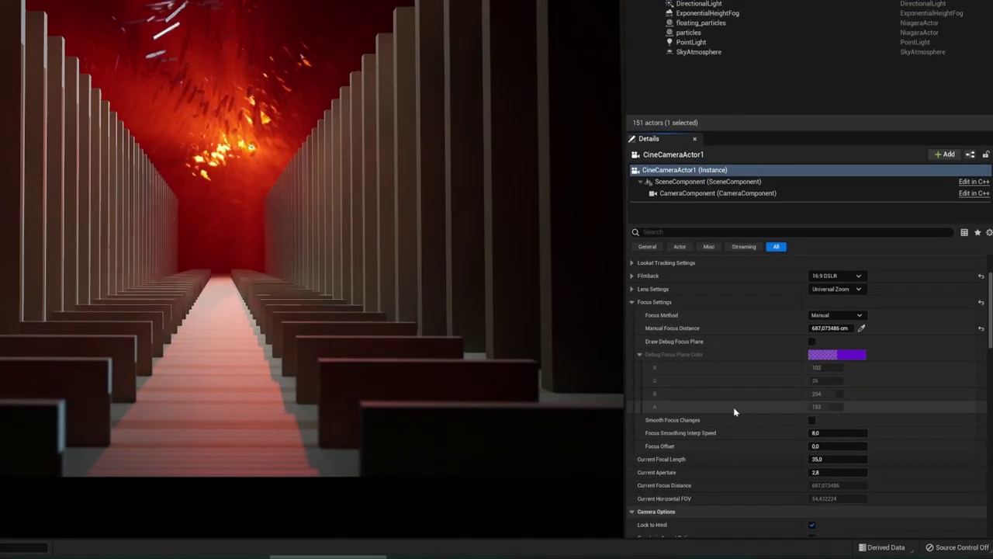
Step: Try a current focal length of 120 on the cine camera in the column corridor
scroll(781, 423, "down", 5)
scroll(797, 378, "up", 3)
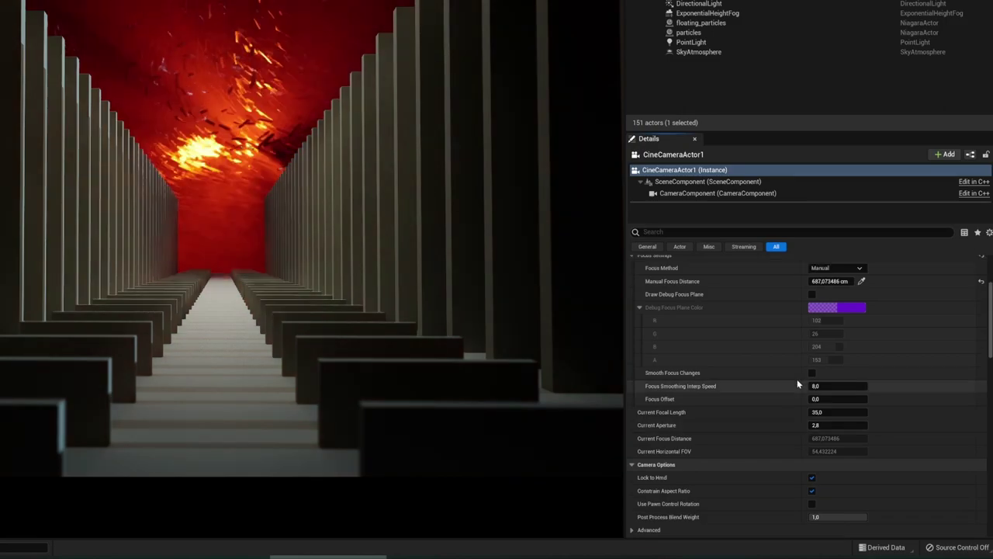
scroll(800, 394, "down", 2)
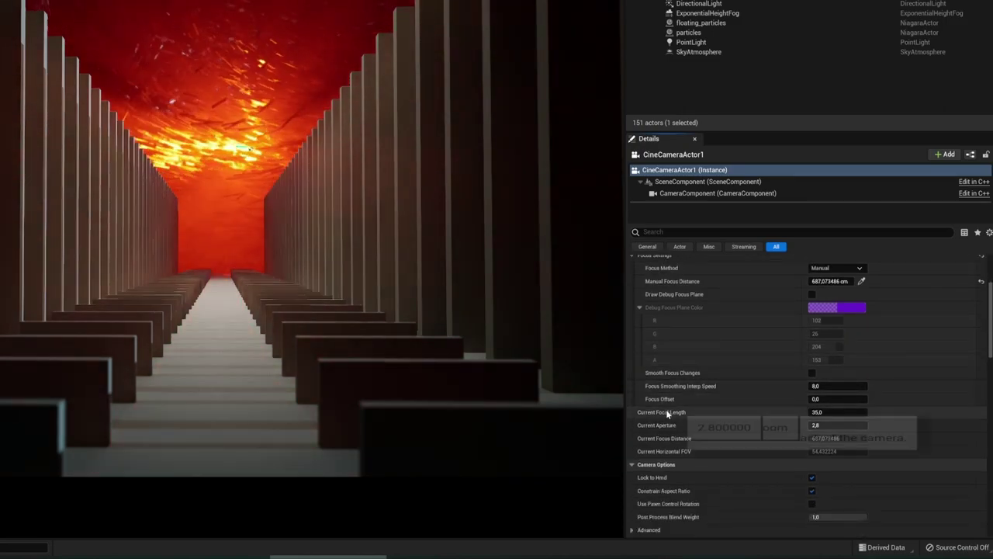
left_click(837, 412)
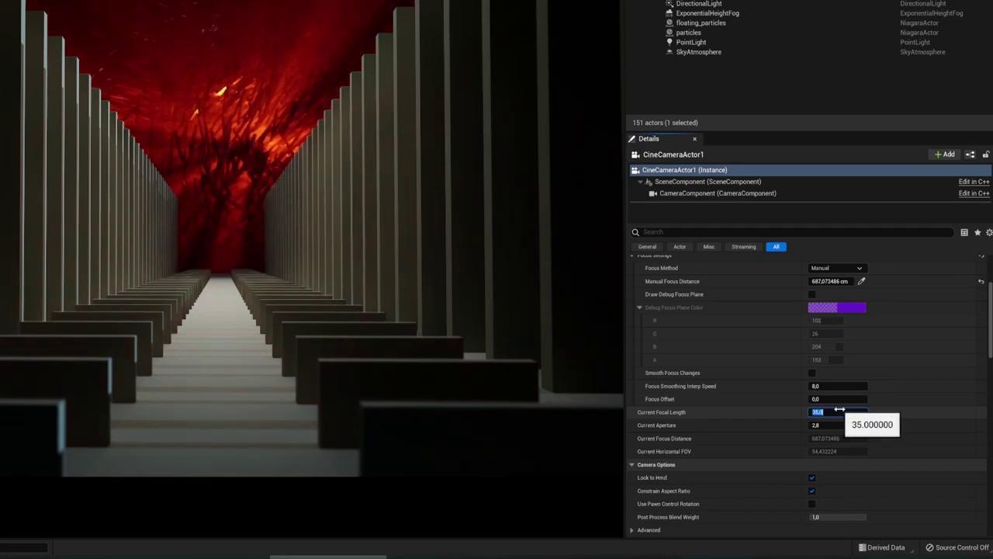
type("120")
key("Return")
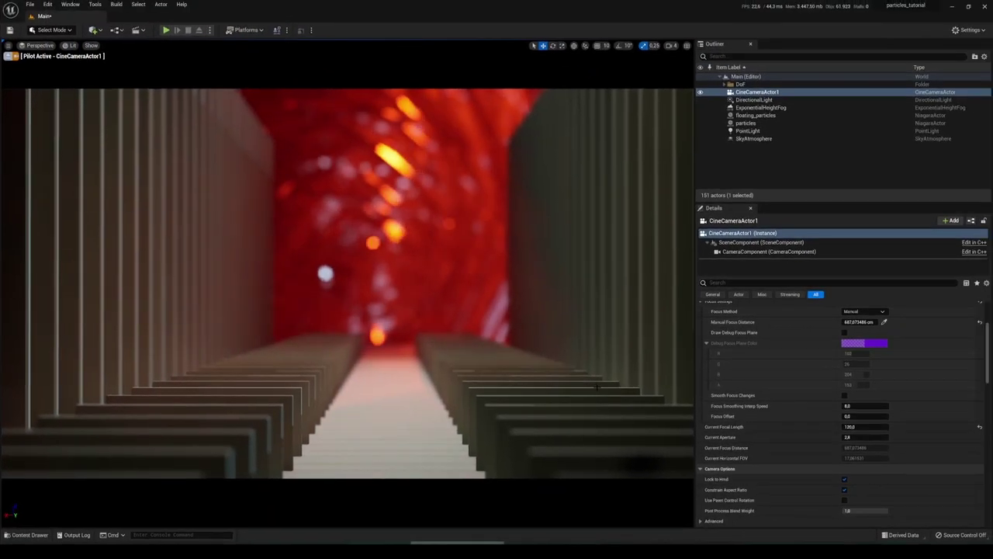
Step: Reduce the camera's current focal length to about 25 as a wide-angle test, and set it to 40
left_click_drag(864, 427, 811, 427)
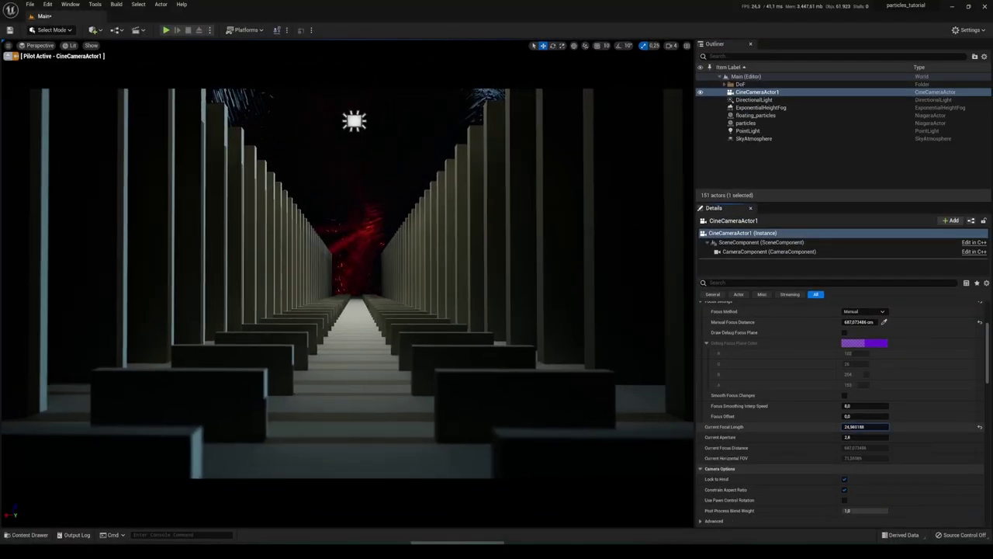
mouse_move(856, 426)
left_mouse_down()
mouse_move(886, 426)
mouse_move(855, 426)
left_mouse_up()
left_click(856, 426)
type("40")
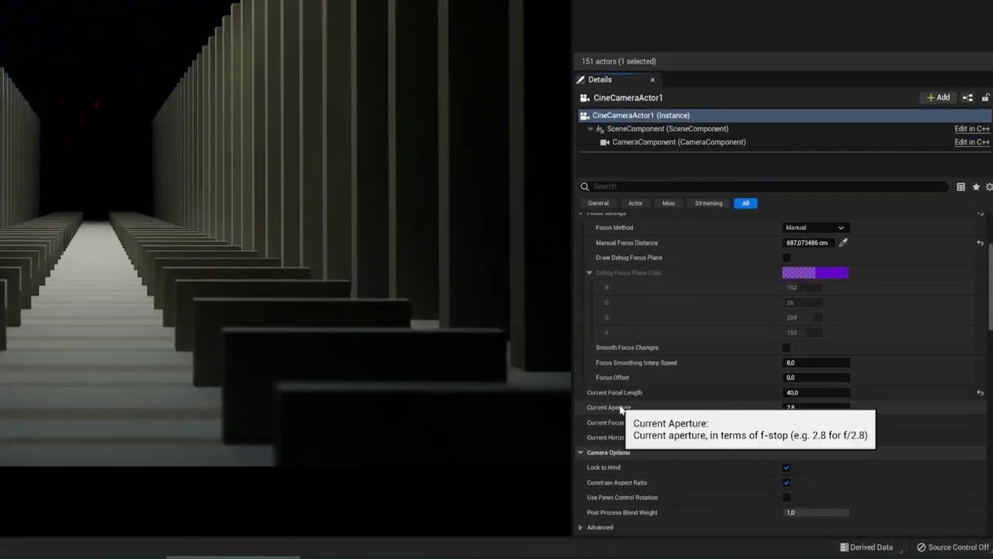
Step: Try the camera's current aperture at 1.2, and raise it to 22 to compare the background blur
left_click(792, 407)
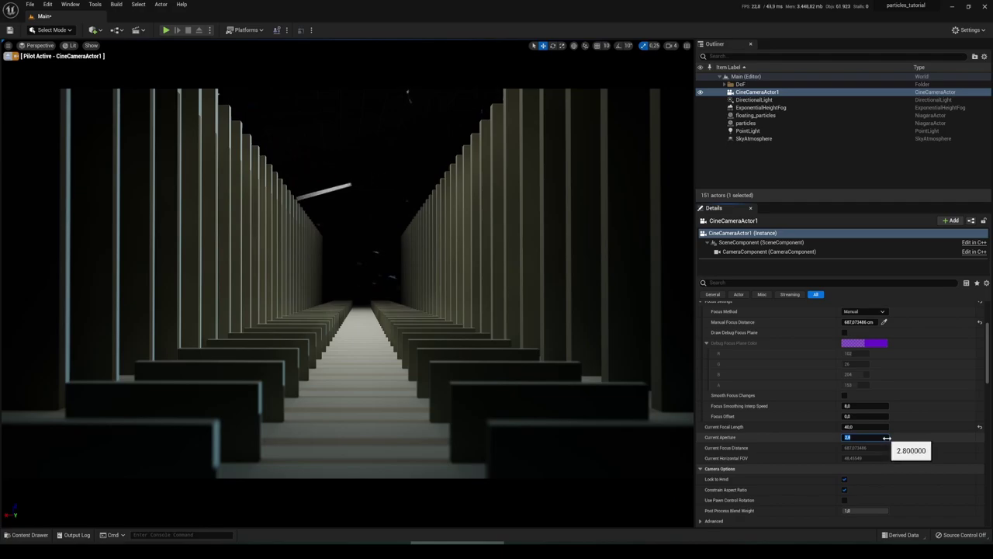
type("1.2")
key("Return")
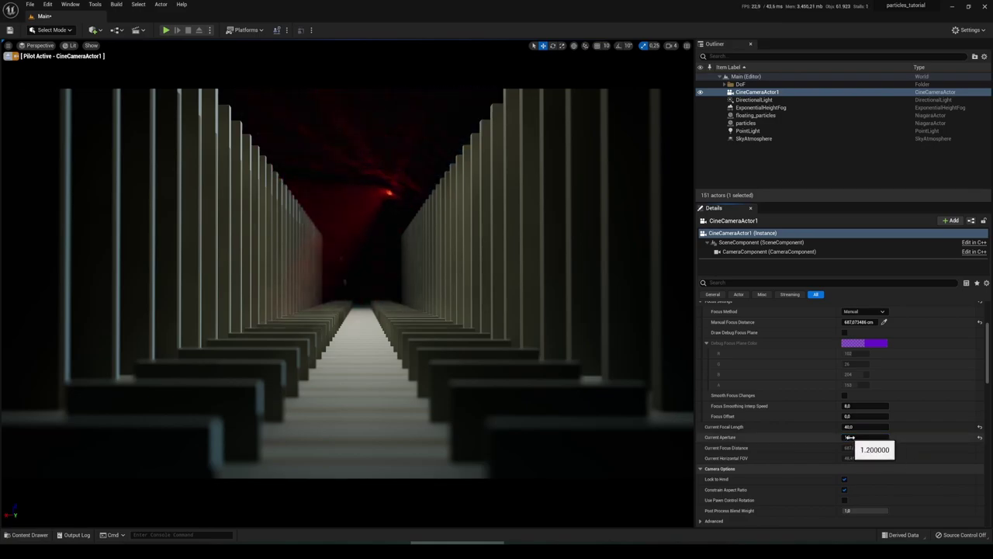
left_click_drag(857, 436, 888, 436)
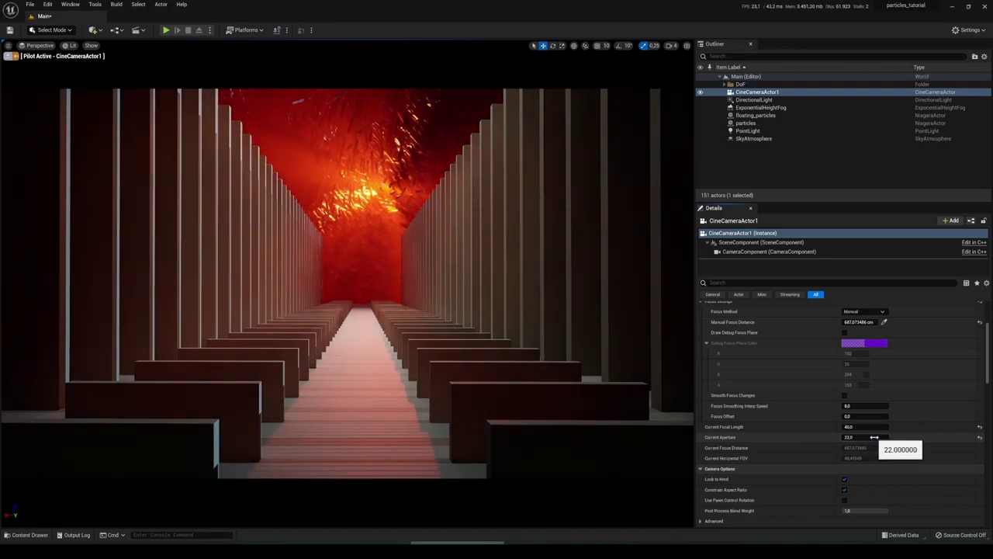
Step: Expand the camera's lens settings and lower the minimum f-stop to 0.3
scroll(814, 438, "up", 2)
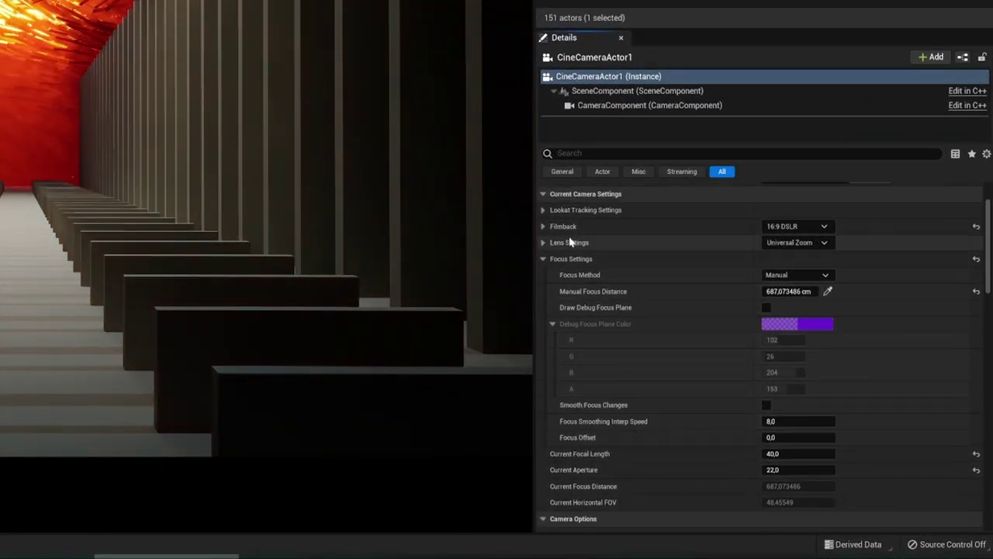
left_click(571, 243)
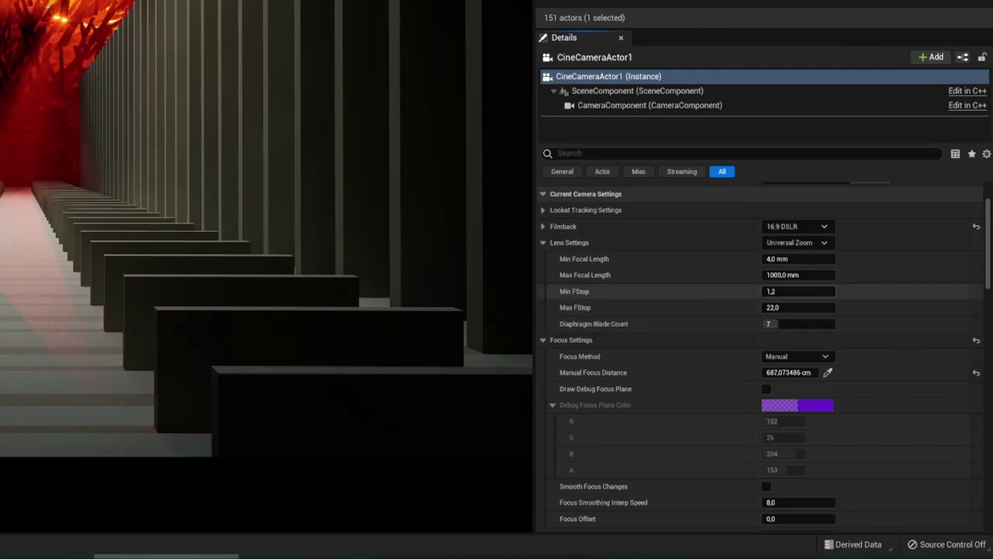
left_click(819, 294)
type("0,3")
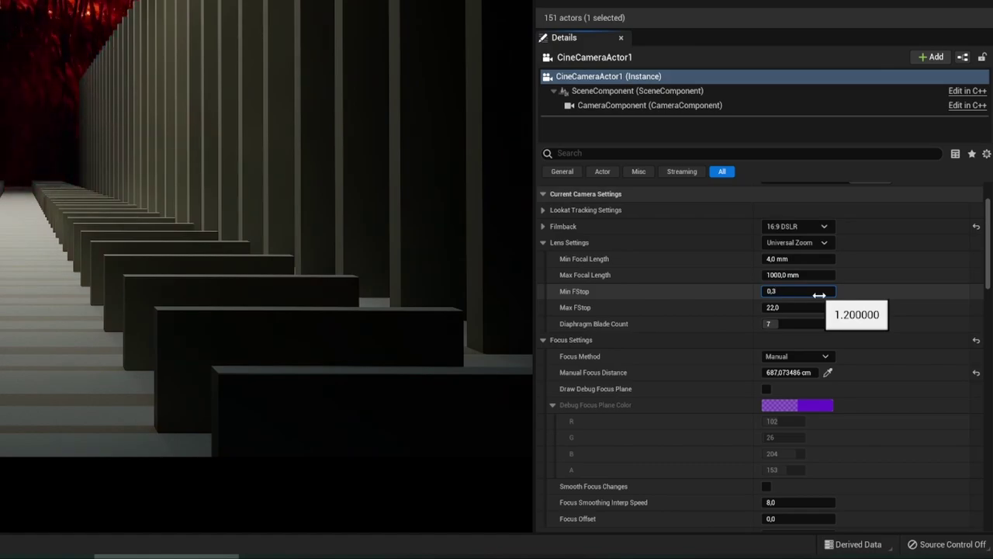
Step: Lower the camera's current aperture gradually and set it to 0.3
scroll(819, 295, "down", 4)
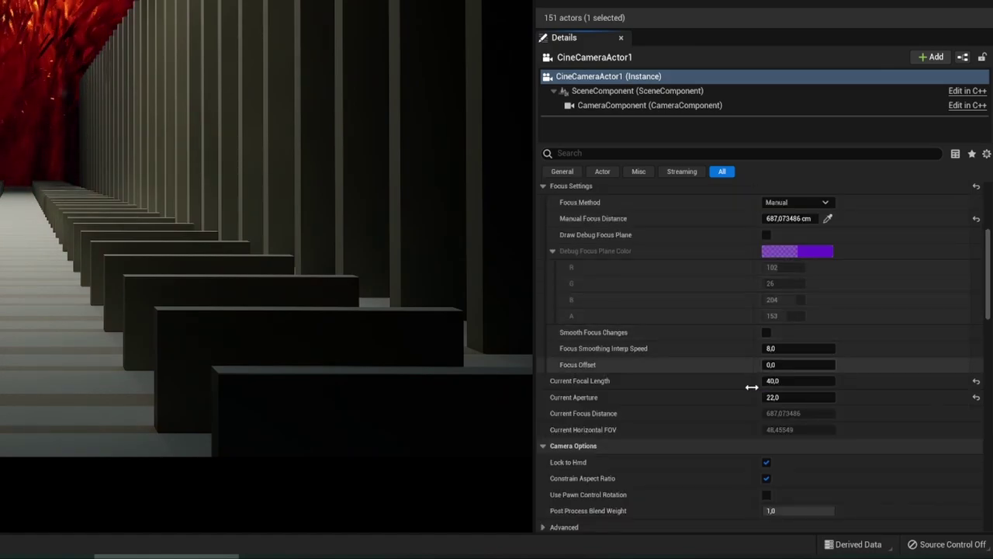
left_click_drag(809, 397, 765, 396)
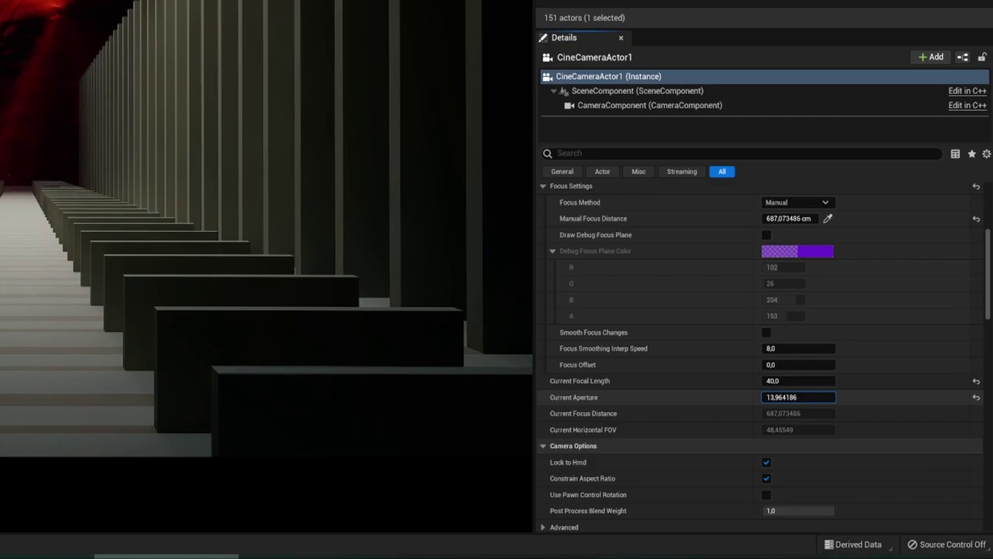
left_click_drag(815, 419, 774, 420)
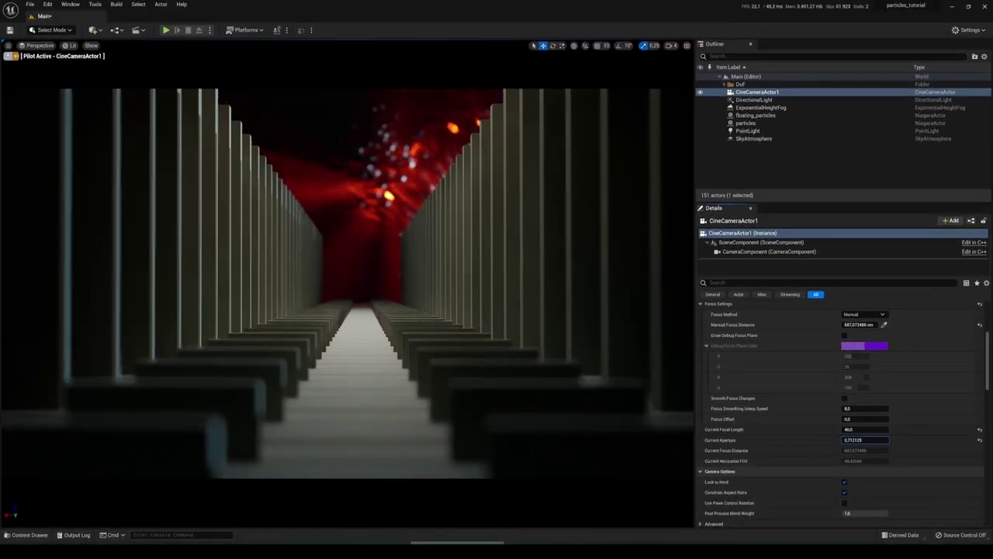
type("0.3")
key("Return")
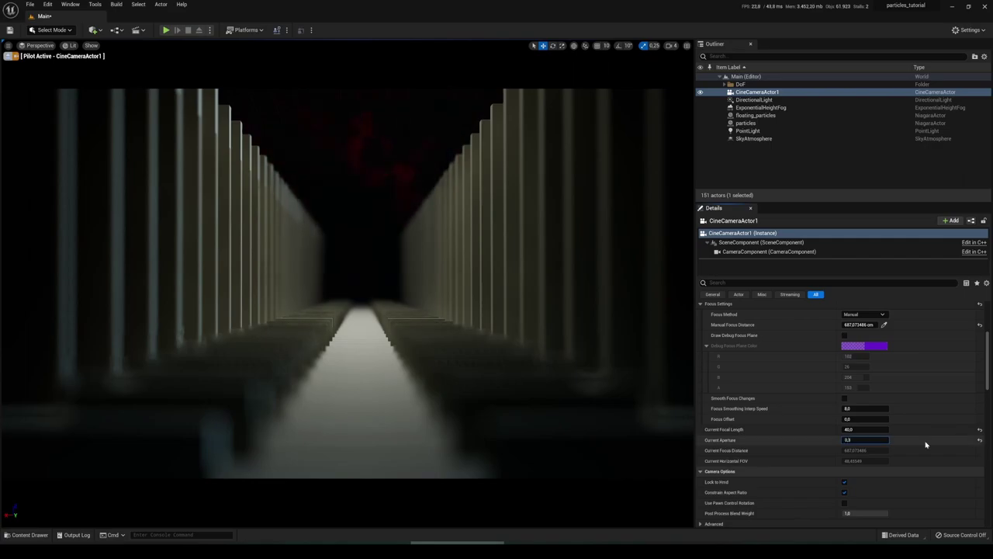
scroll(796, 440, "up", 1)
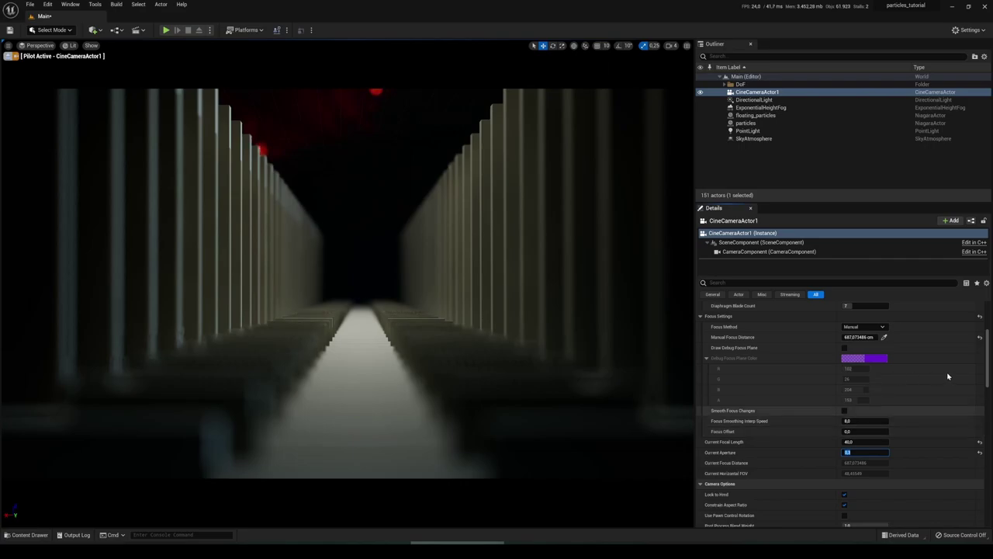
left_click_drag(987, 364, 989, 335)
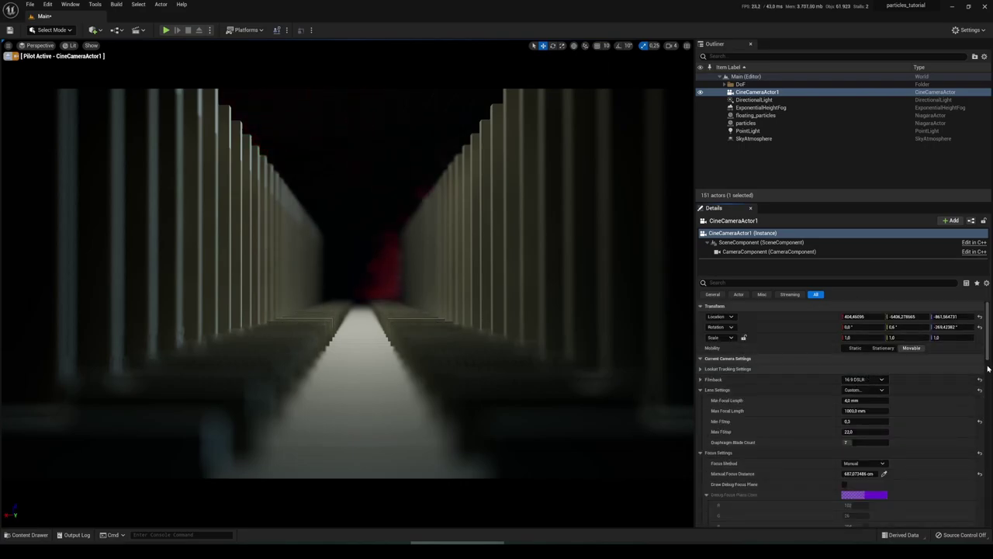
scroll(988, 369, "down", 5)
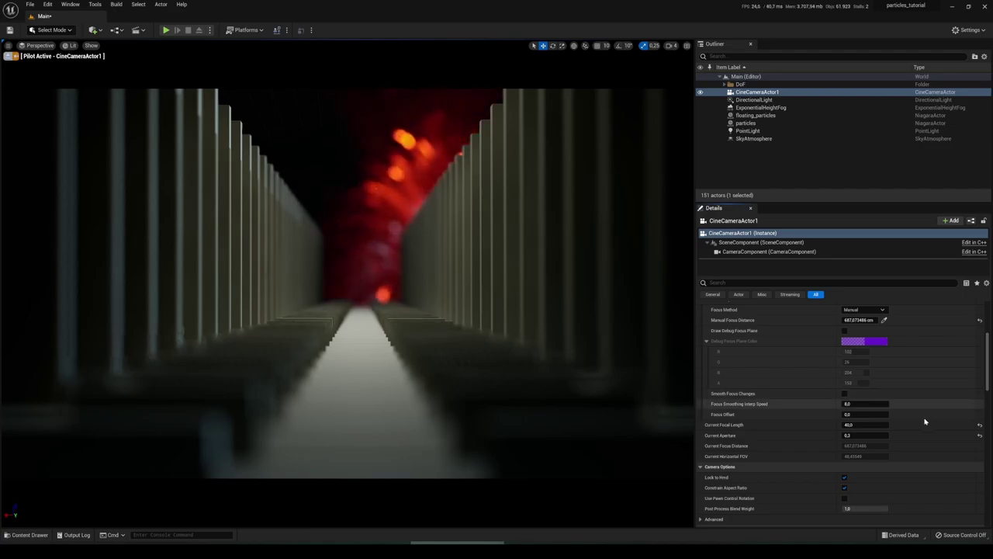
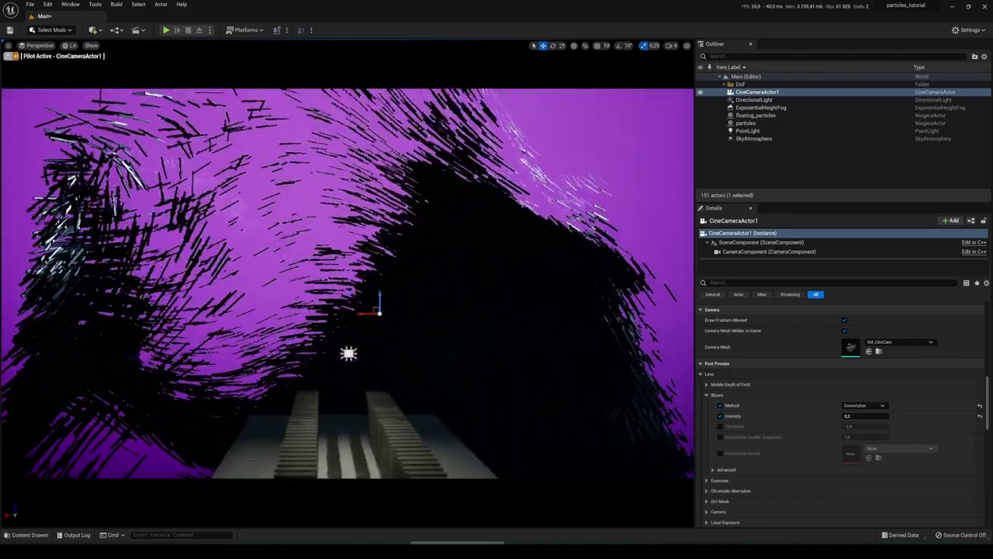
Step: Fly the piloted camera around the swirling particles to examine where they cross the purple debug focus plane
right_click_drag(564, 334, 470, 356)
key("s")
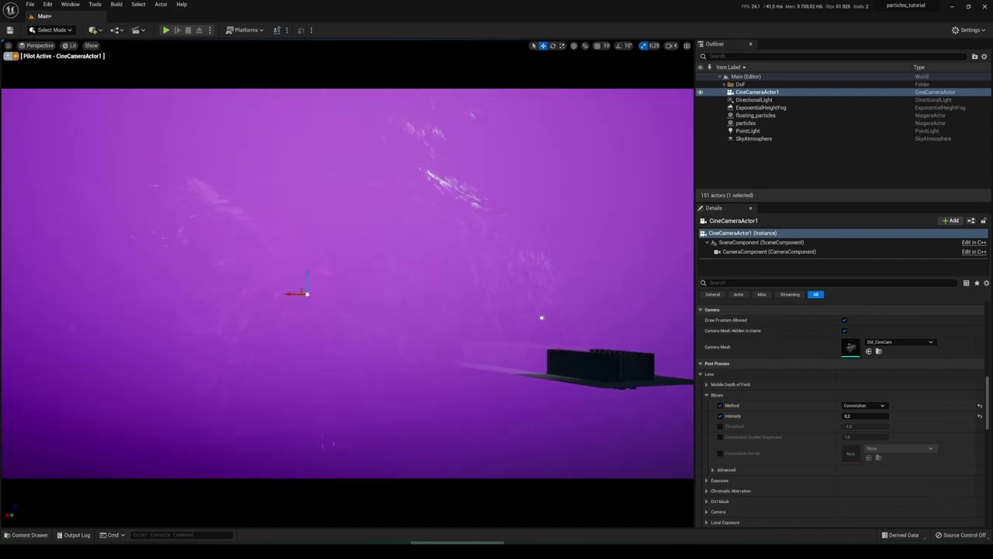
right_click_drag(460, 321, 365, 253)
key("w")
key("a")
key("w")
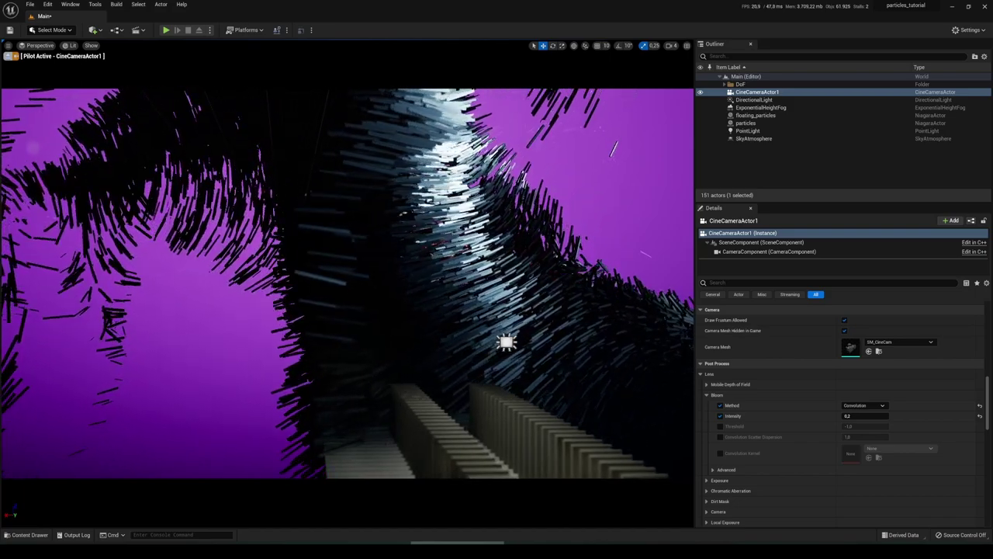
key("s")
key("a")
right_click_drag(365, 253, 334, 274)
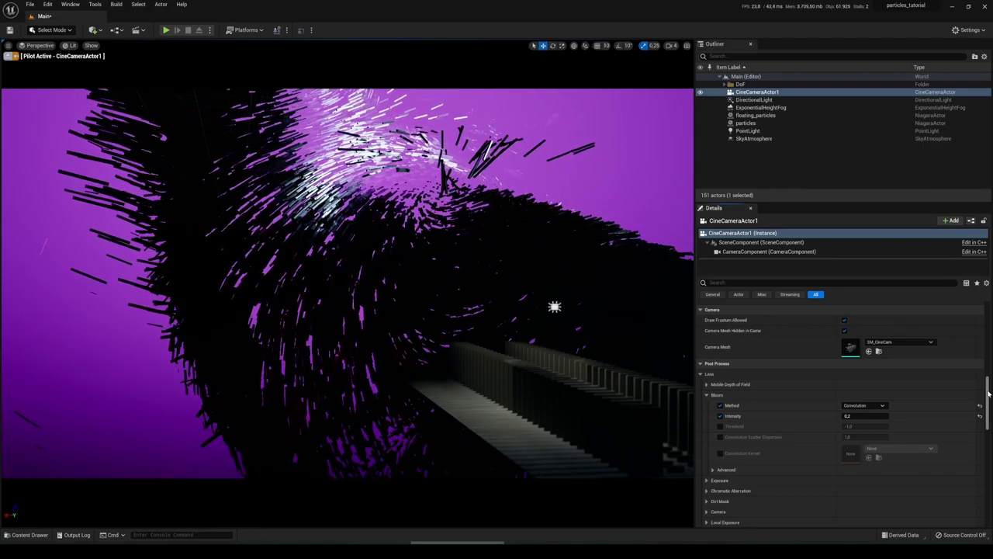
Step: Switch the camera's focus method to Tracking and choose the particles actor as the actor to track
left_click_drag(990, 394, 988, 340)
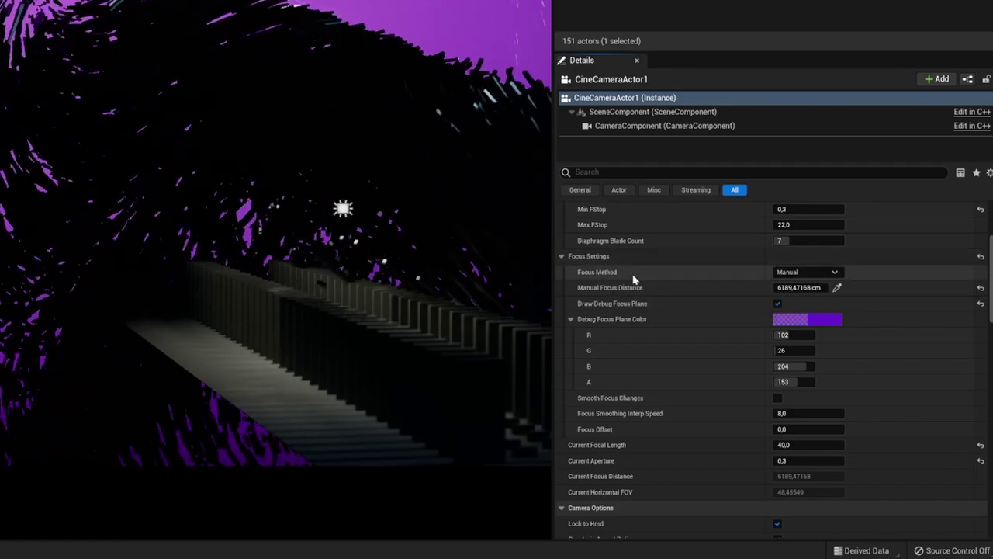
left_click(827, 275)
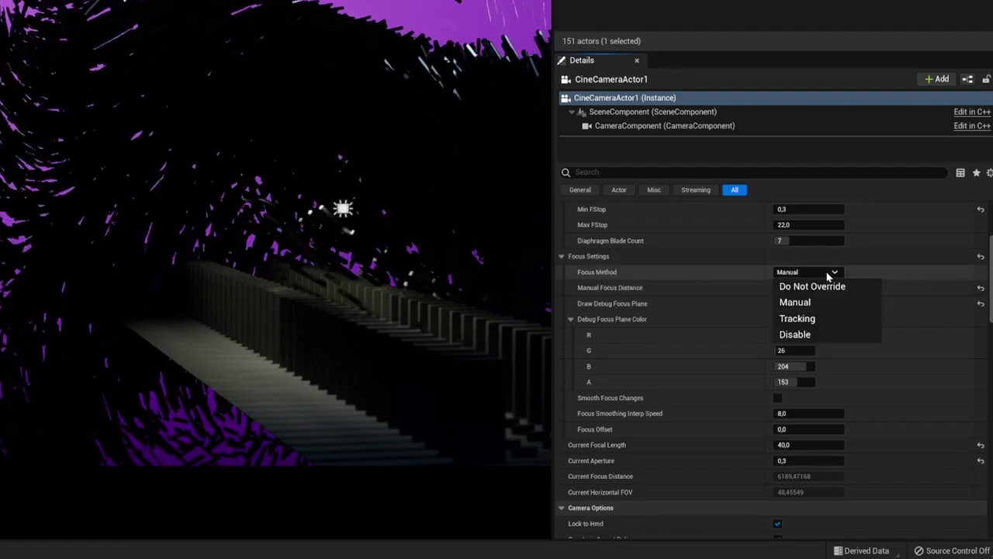
left_click(801, 321)
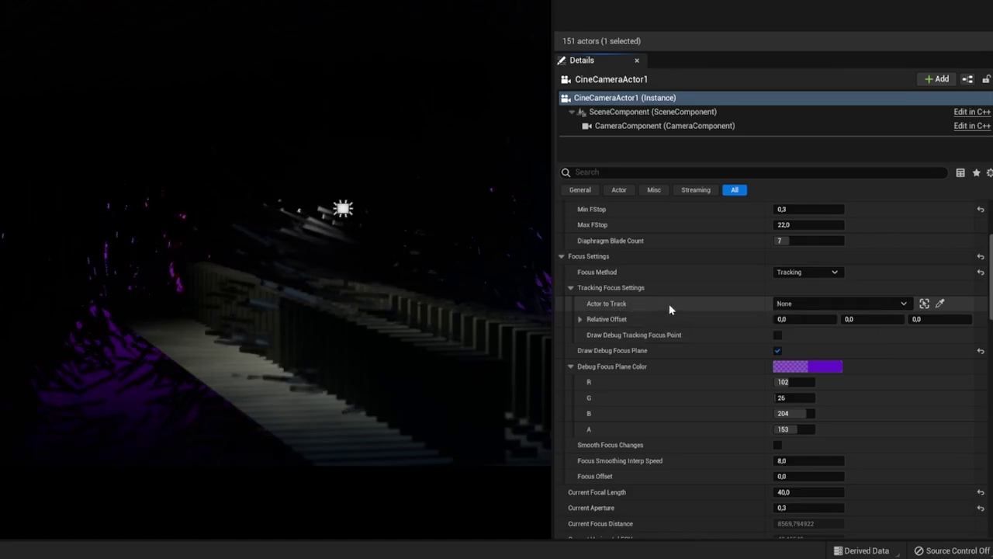
left_click(881, 304)
scroll(881, 299, "down", 20)
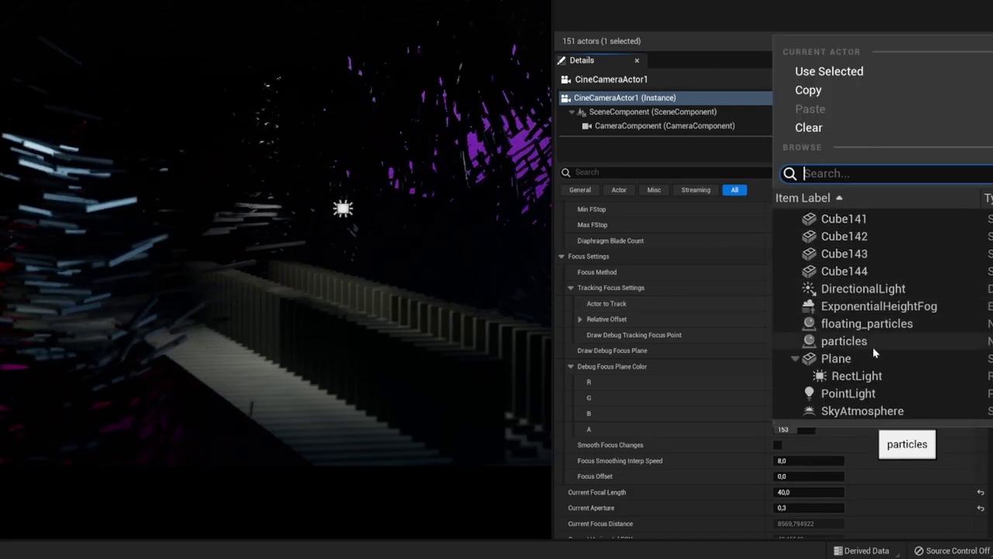
left_click(843, 341)
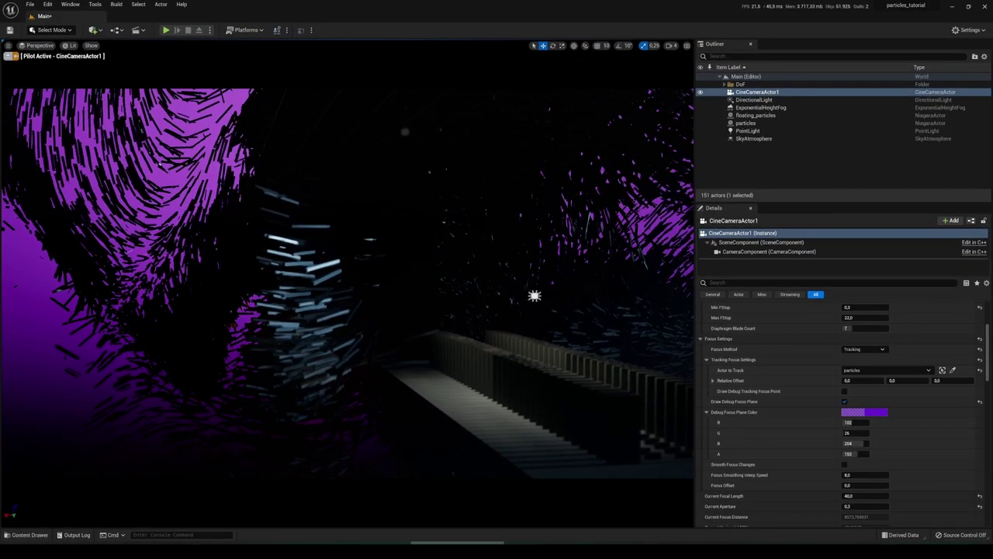
Step: Move the piloted camera closer, farther and sideways to check that the focus plane follows the particles actor
key("s")
key("w")
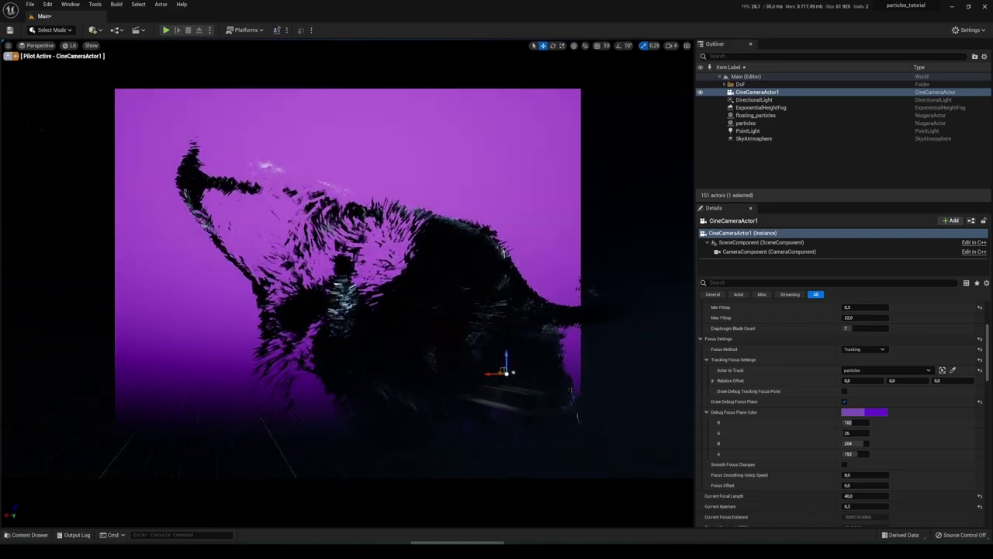
key("w")
key("d")
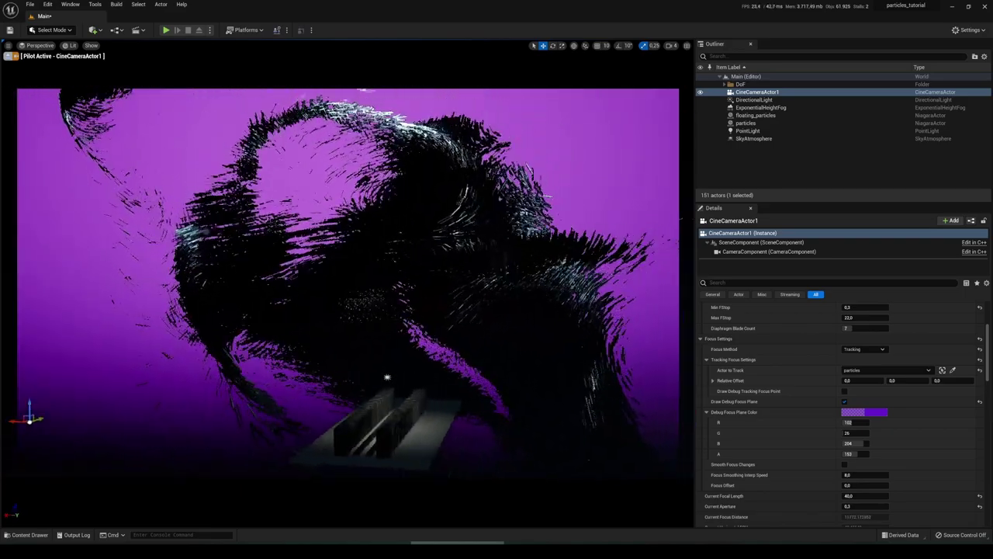
key("s")
key("s")
key("a")
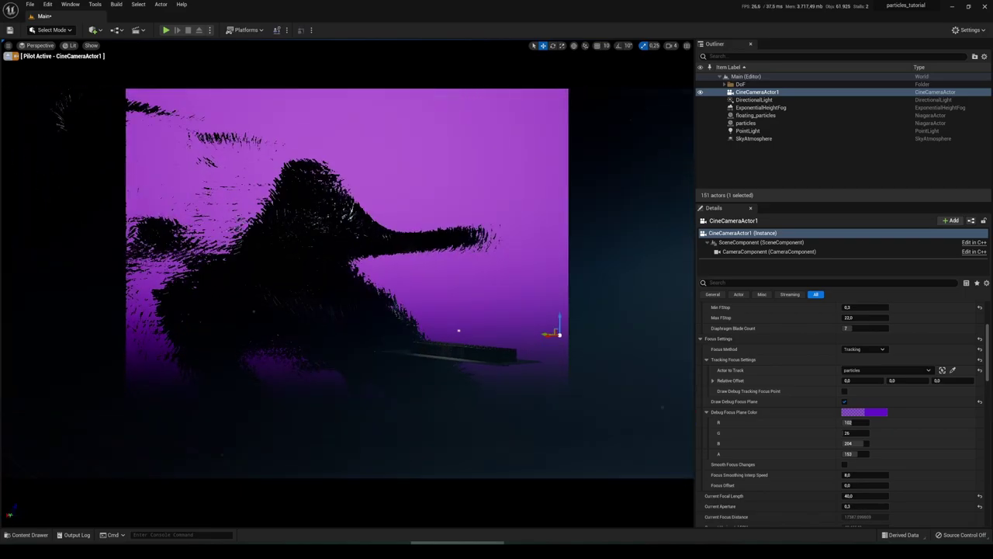
Step: Move the piloted camera to check the focus tracking, turn off the debug focus plane and hide the DoF folder's actors
key("w")
key("w")
key("s")
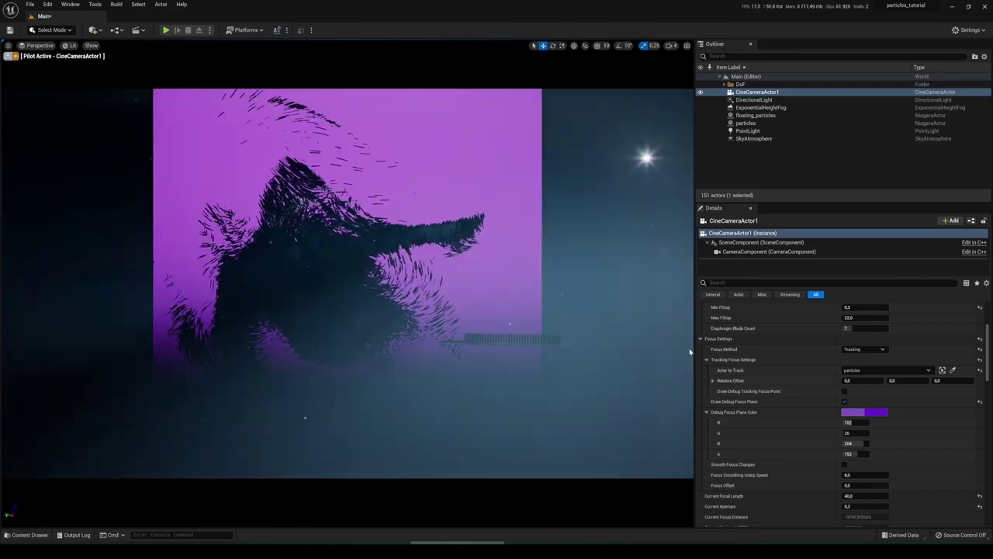
left_click(845, 401)
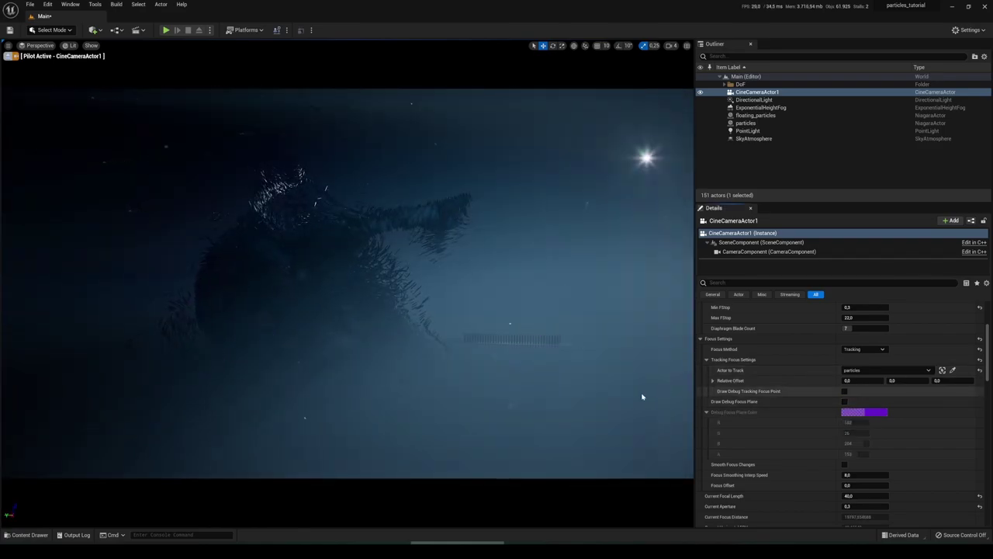
right_click(741, 84)
mouse_move(799, 134)
left_click(877, 151)
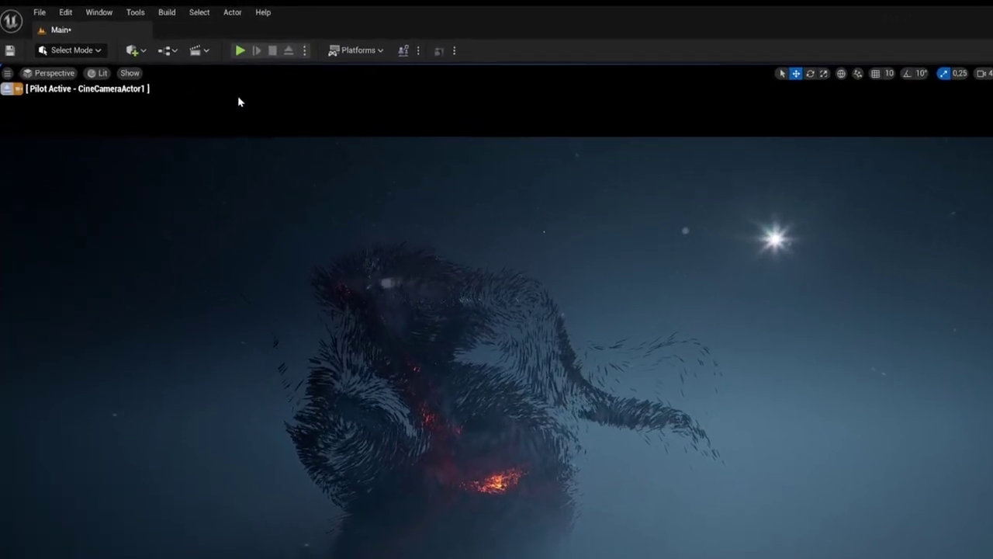
Step: Add a level sequence to the level and save it in the Content folder under the name movie
left_click(136, 30)
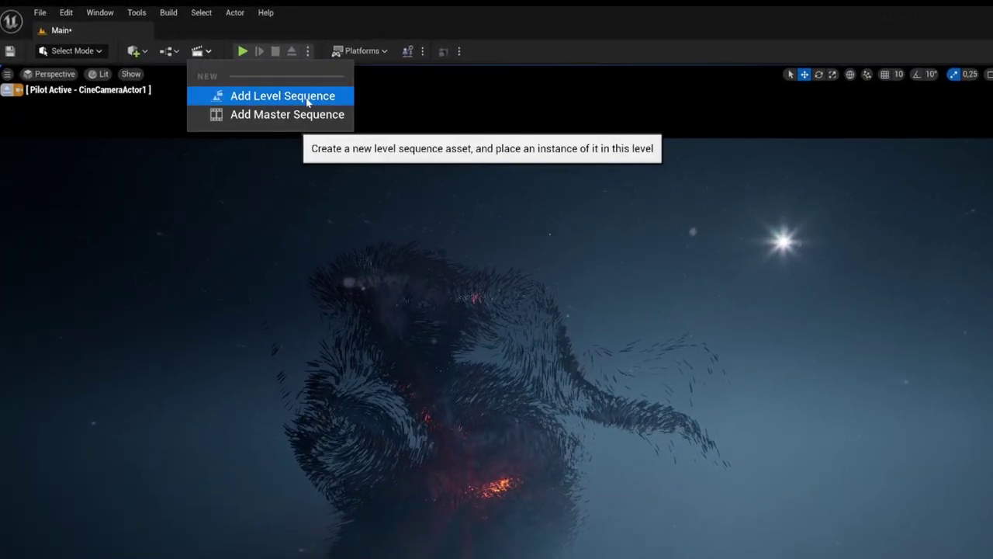
left_click(282, 96)
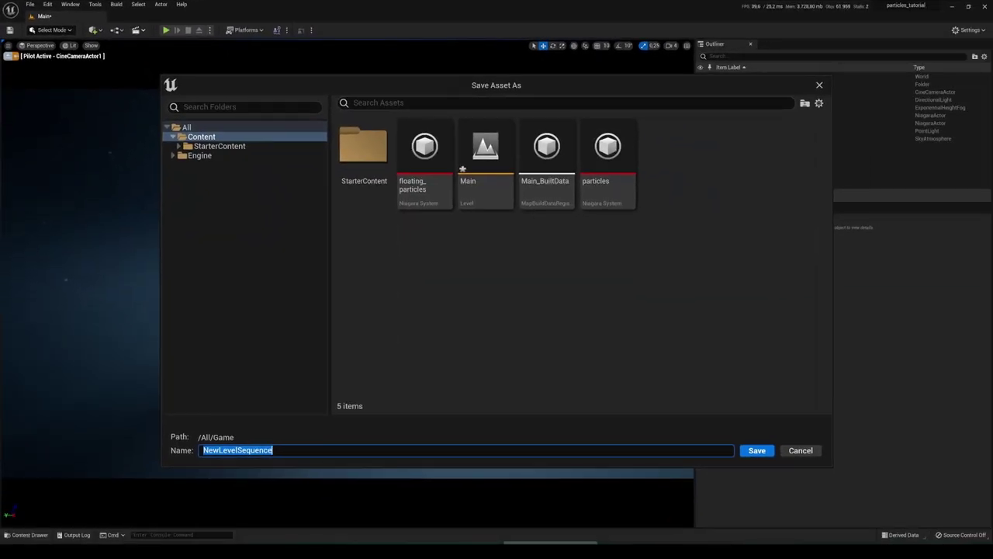
left_click(757, 451)
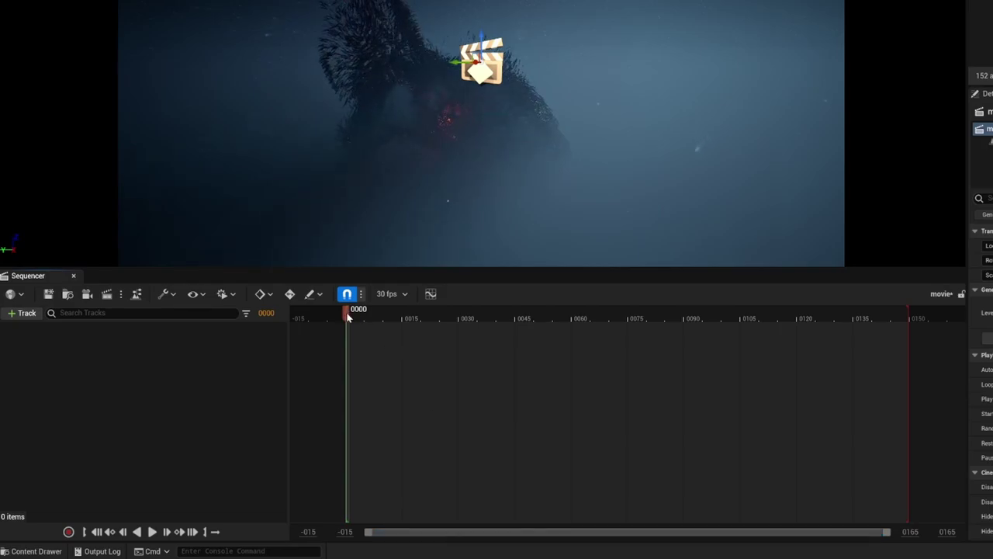
Step: Scrub through the empty movie sequence and set its playback end to frame 900
left_click_drag(346, 318, 460, 318)
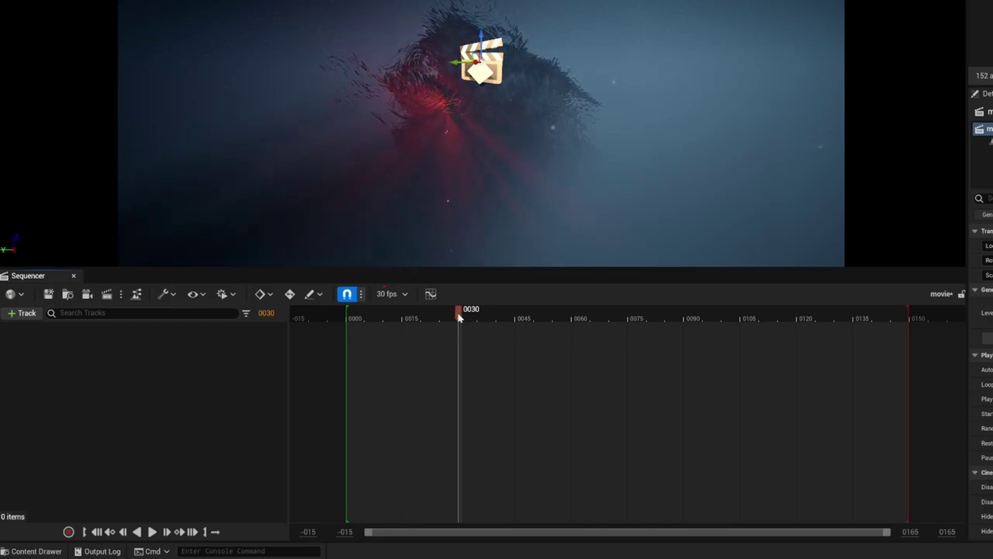
left_click_drag(627, 324, 710, 319)
left_click_drag(772, 319, 662, 325)
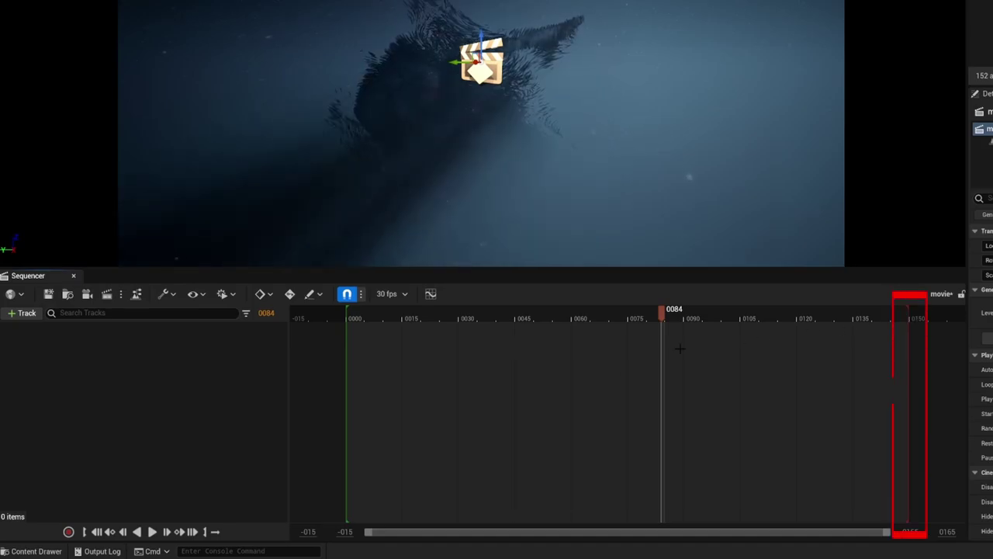
left_click(224, 294)
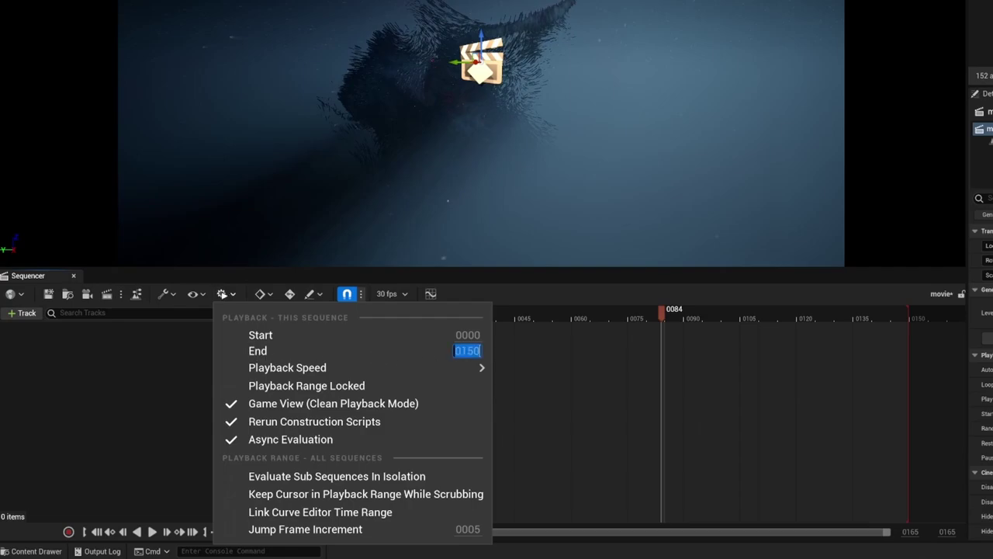
key("Return")
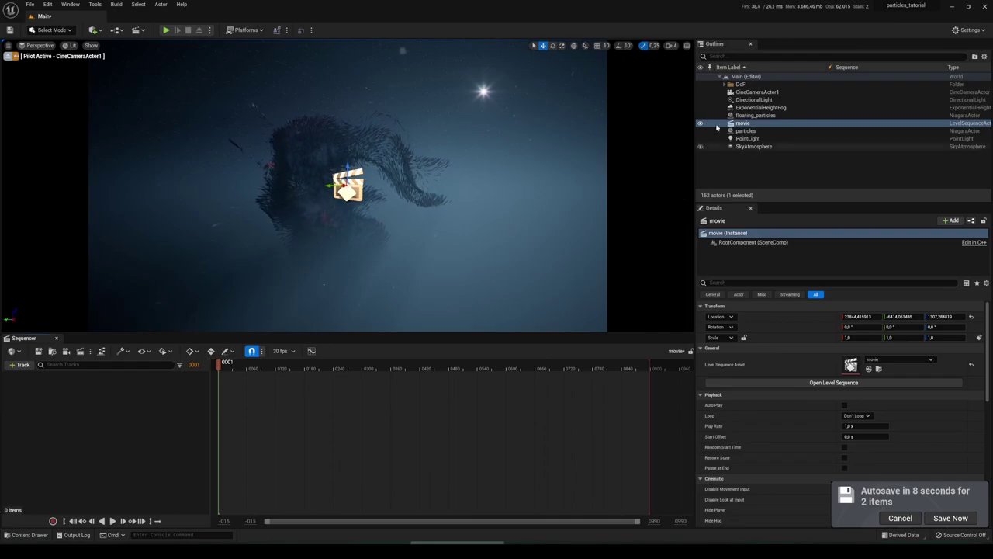
Step: Add CineCameraActor1 from the level to the movie sequence as an animatable track
left_click_drag(751, 92, 391, 352)
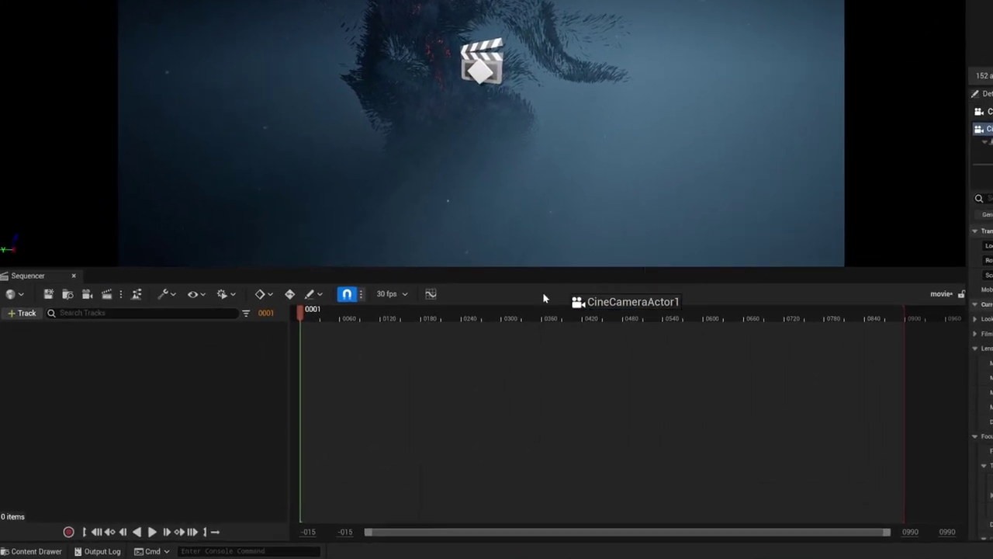
left_click_drag(543, 298, 172, 360)
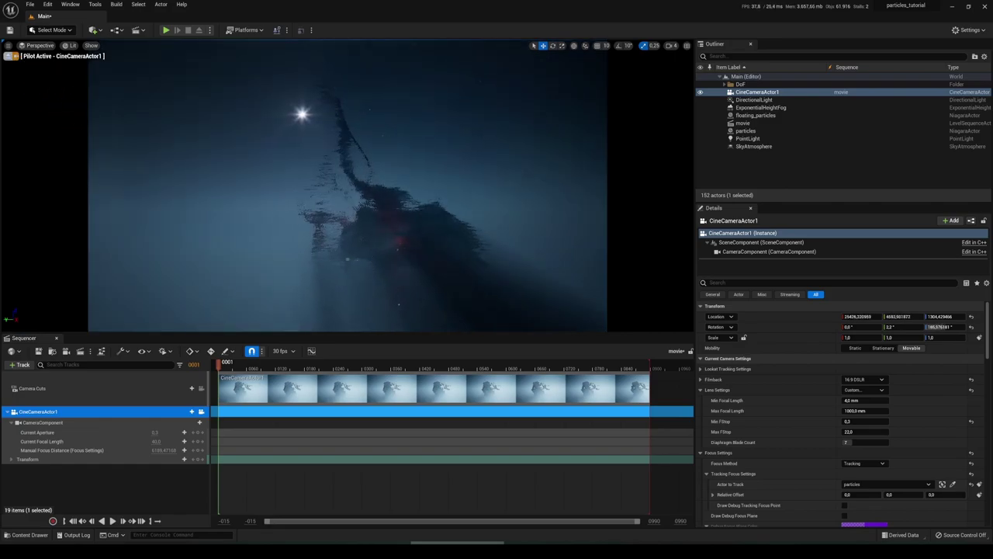
Step: Fly the camera so the glowing particles sit on the right of the shot and key its transform at the sequence start
key("a")
right_click_drag(347, 186, 374, 183)
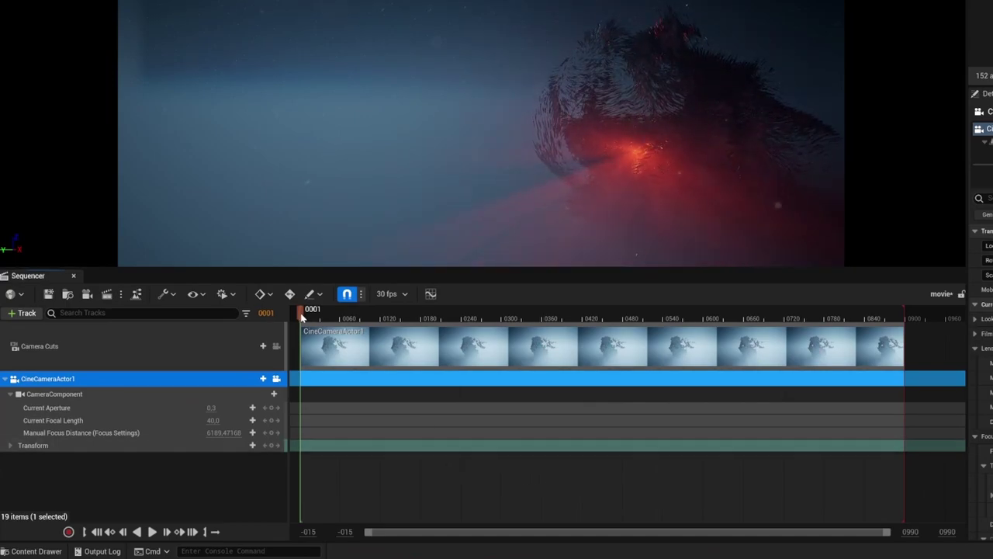
left_click_drag(304, 314, 890, 322)
left_click_drag(353, 318, 379, 316)
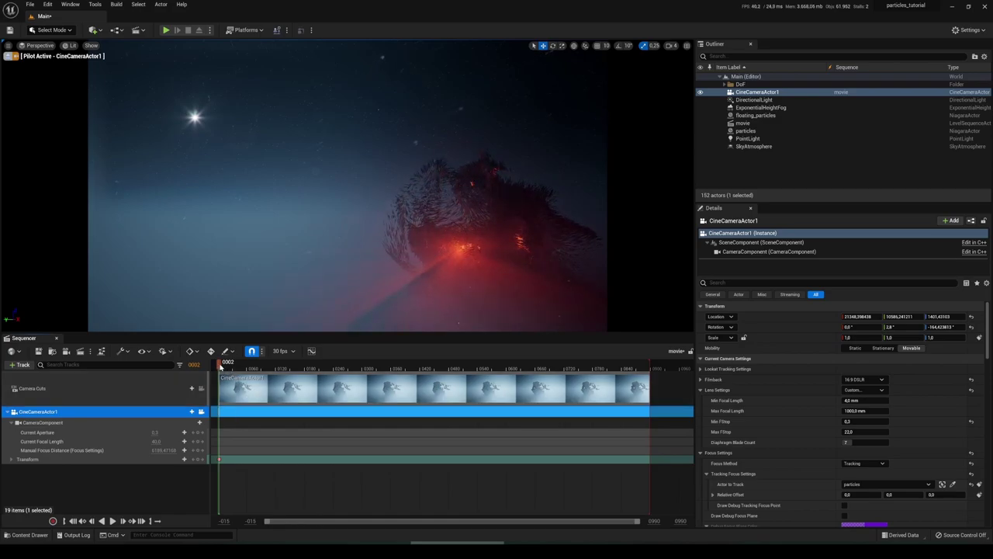
Step: At frame 150, fly the camera around to the opposite side of the particles and add a transform key
left_click_drag(277, 371, 291, 374)
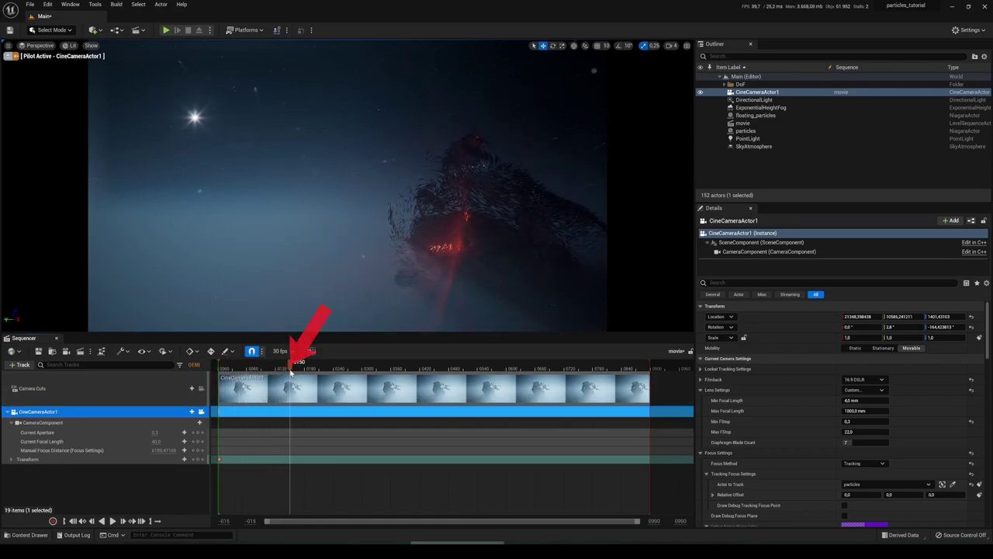
key("d")
right_click_drag(347, 186, 280, 191)
key("d")
right_click_drag(504, 216, 464, 215)
key("q")
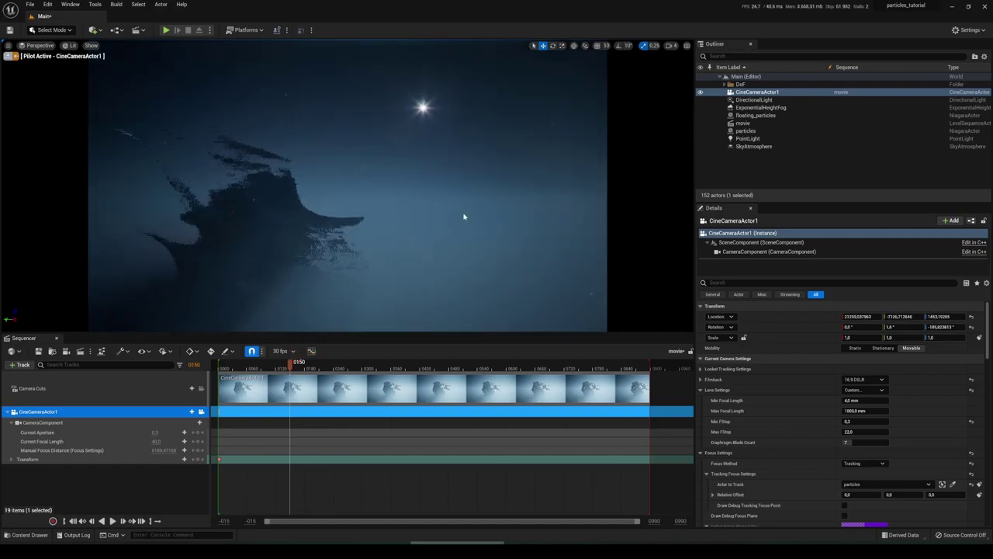
right_click_drag(245, 196, 230, 191)
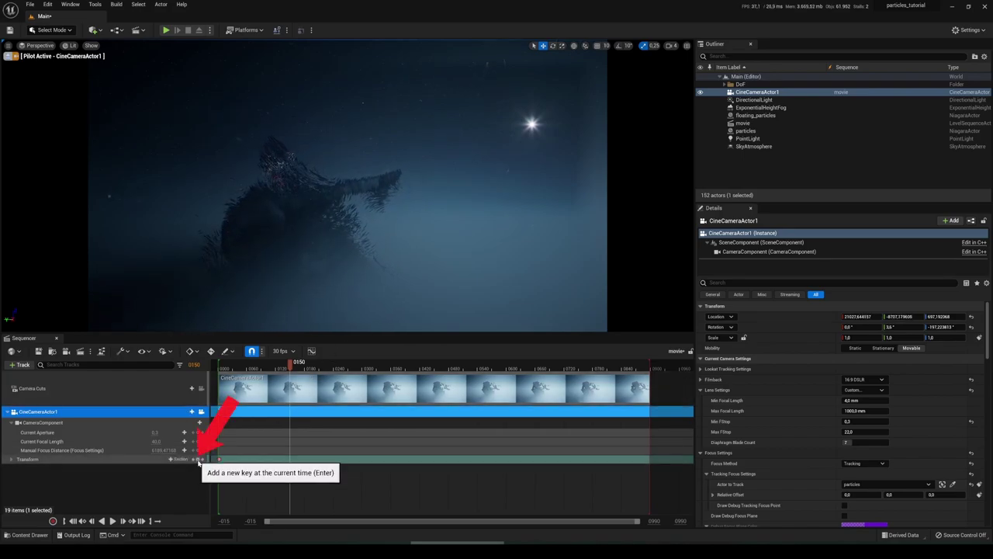
left_click(199, 459)
Step: Scrub back to frame 2, expand the camera's rotation channels and try a roll of 15 degrees
left_click(304, 365)
left_click_drag(291, 366, 225, 371)
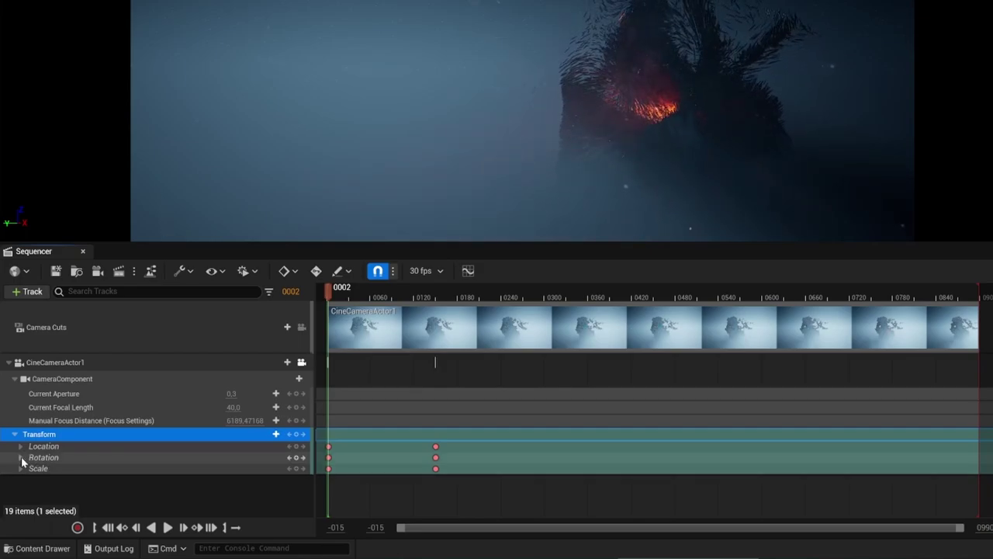
left_click(21, 457)
left_click(54, 467)
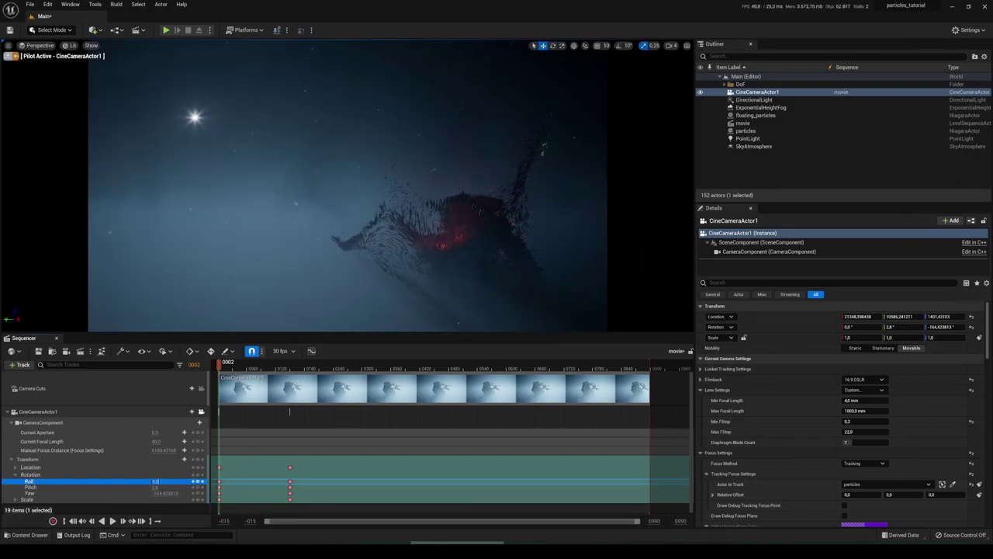
left_click(158, 478)
type("1")
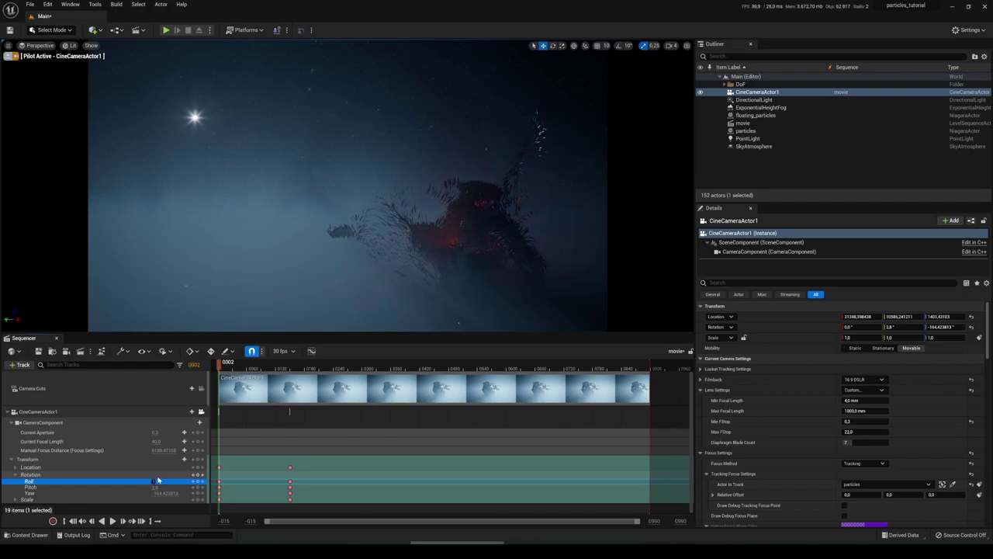
type("5")
key("Return")
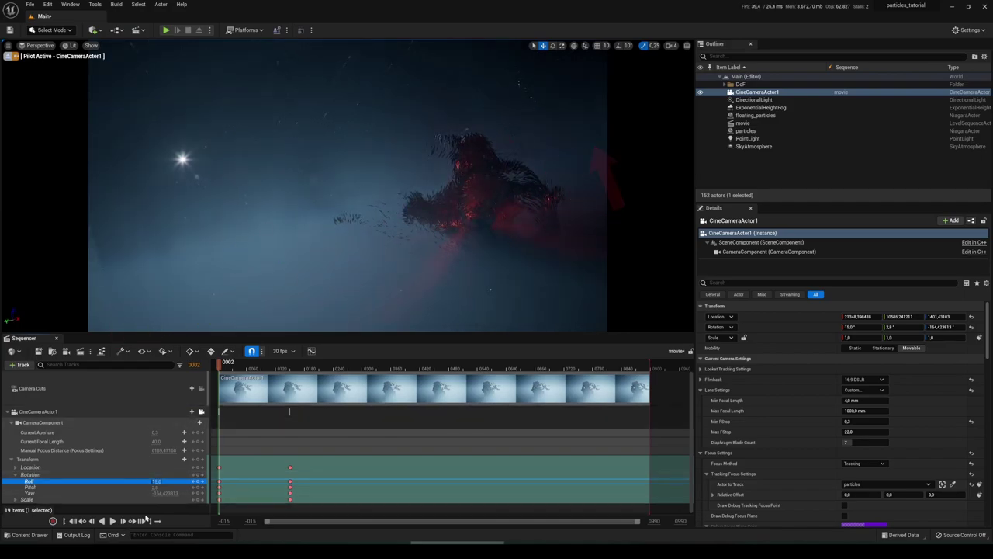
Step: Try different pitch and yaw values on the camera's first keyframe and undo each change
left_click(95, 487)
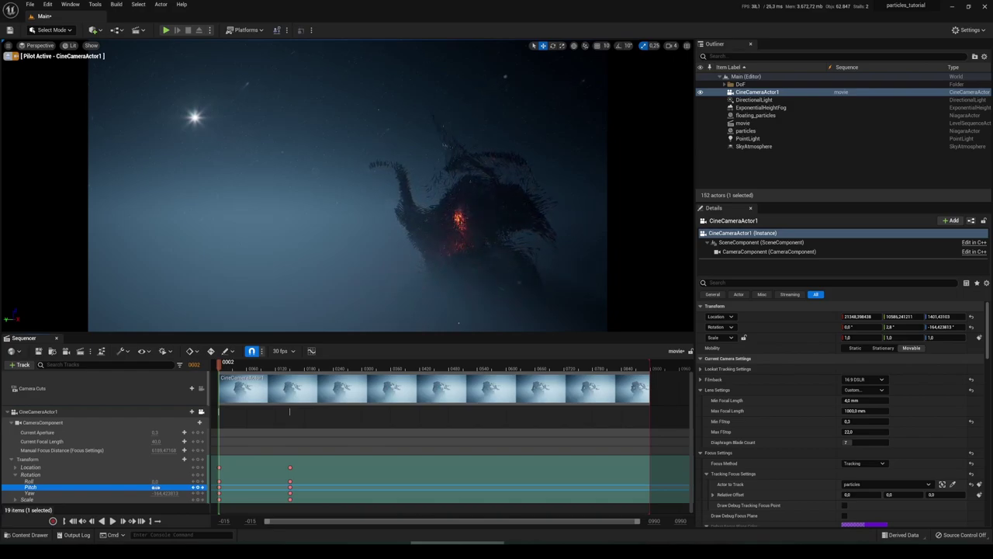
mouse_move(160, 487)
left_mouse_down()
mouse_move(198, 488)
mouse_move(145, 487)
left_mouse_up()
key("ctrl+z")
left_click(34, 495)
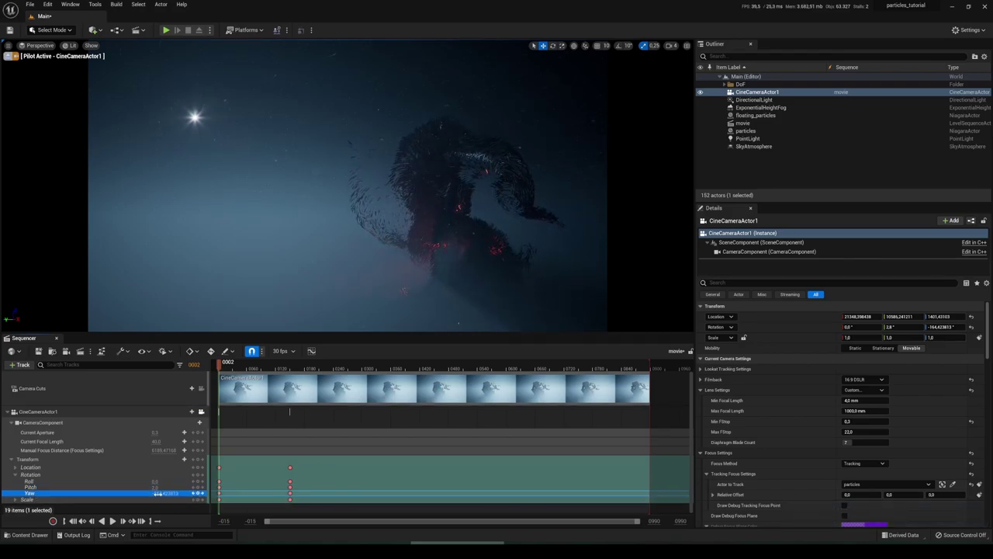
mouse_move(164, 493)
left_mouse_down()
mouse_move(204, 494)
mouse_move(176, 493)
left_mouse_up()
key("ctrl+z")
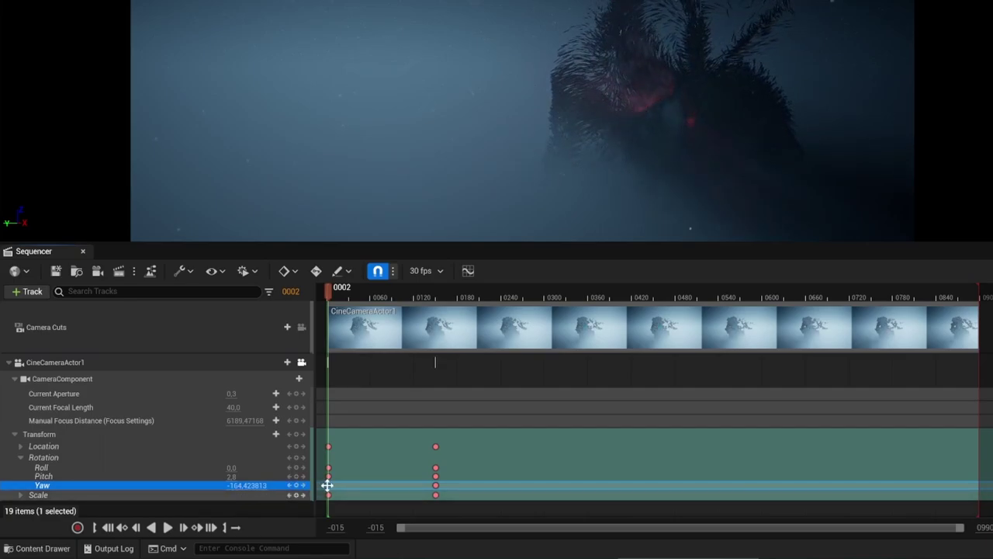
Step: Compare the yaw keys at frames 2 and 150, set the frame 2 yaw to about 198.2 degrees and scrub the motion
left_click(328, 485)
left_click(437, 486)
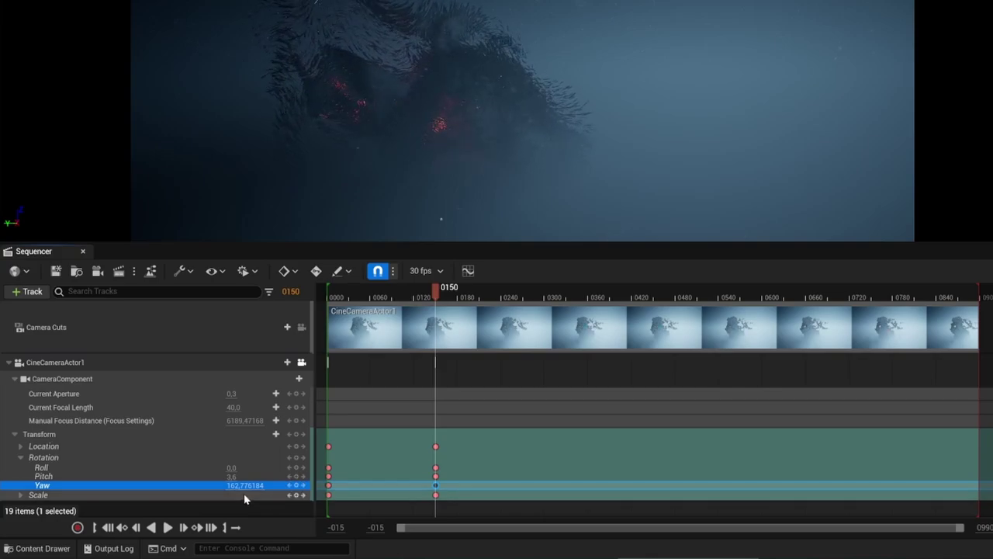
left_click(328, 485)
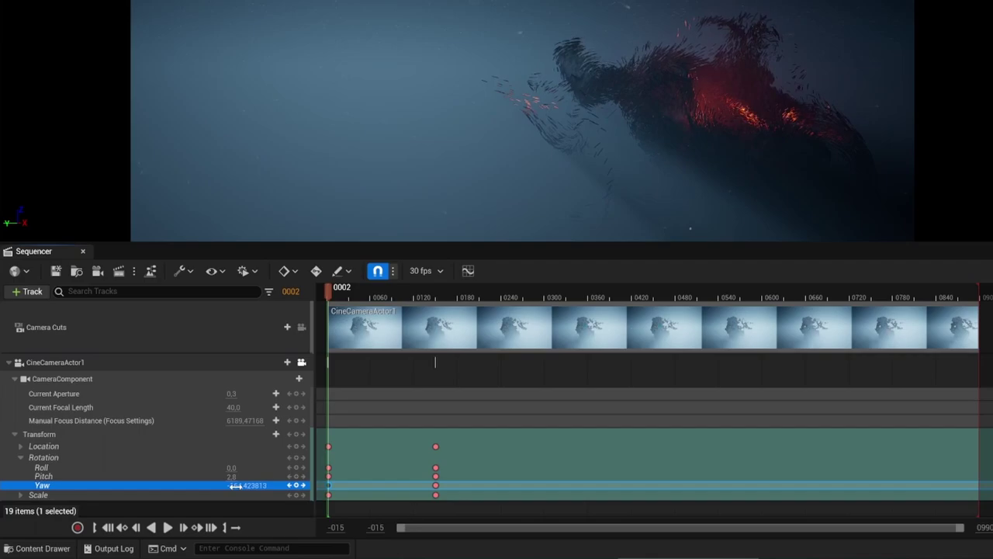
left_click_drag(236, 486, 408, 485)
left_click_drag(272, 485, 239, 486)
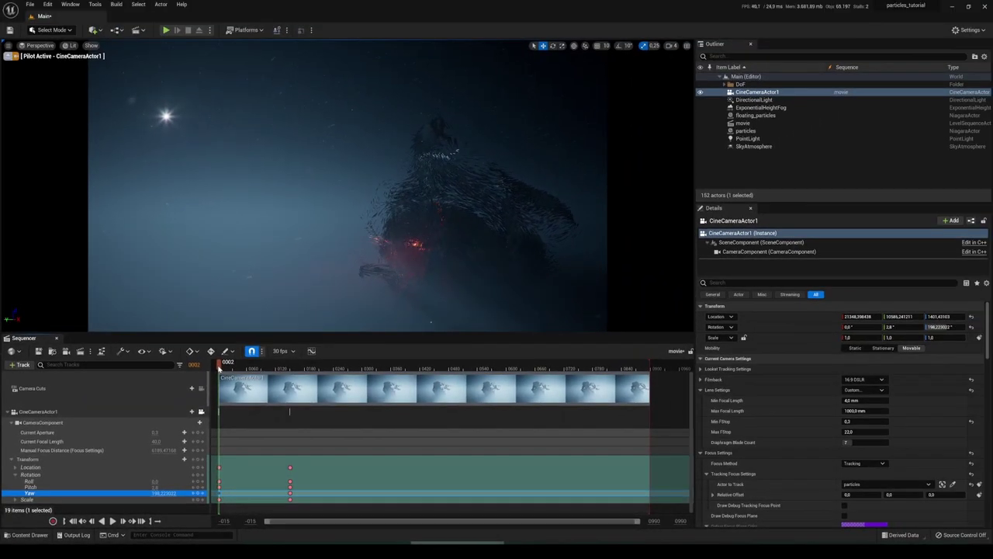
left_click_drag(226, 370, 297, 386)
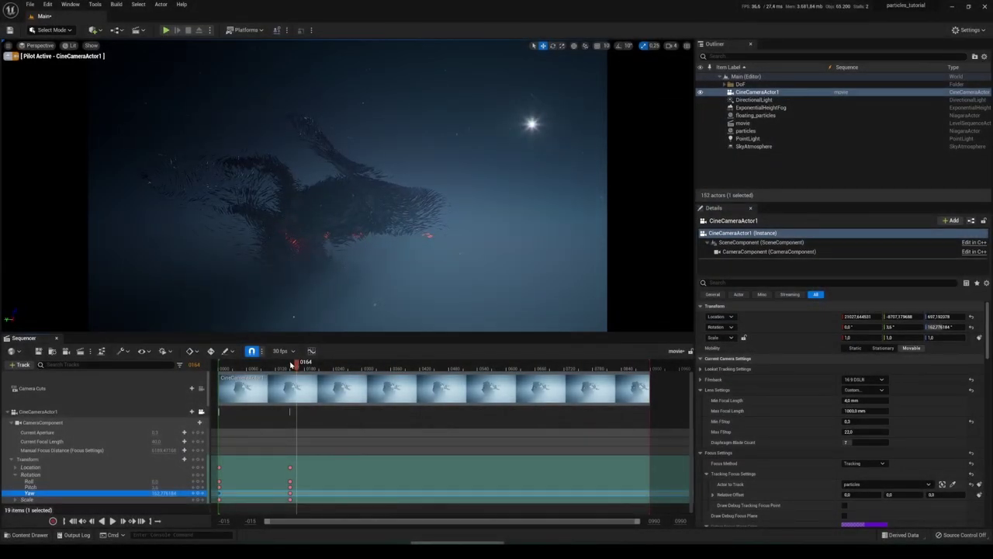
Step: At frame 299, fly the camera around to the dark side of the particles and add a transform key
mouse_move(293, 363)
left_mouse_down()
mouse_move(209, 370)
mouse_move(310, 369)
left_mouse_up()
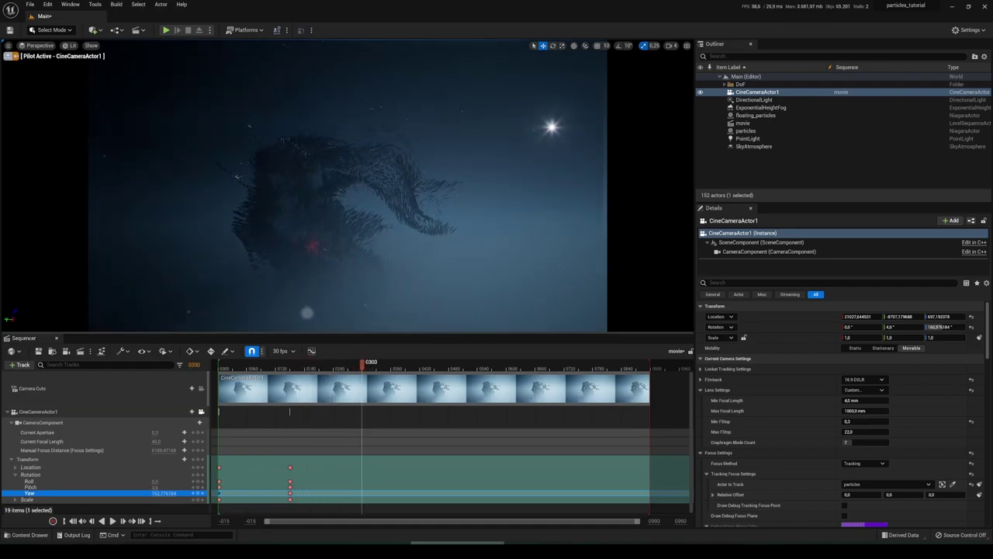
right_click_drag(347, 186, 155, 206)
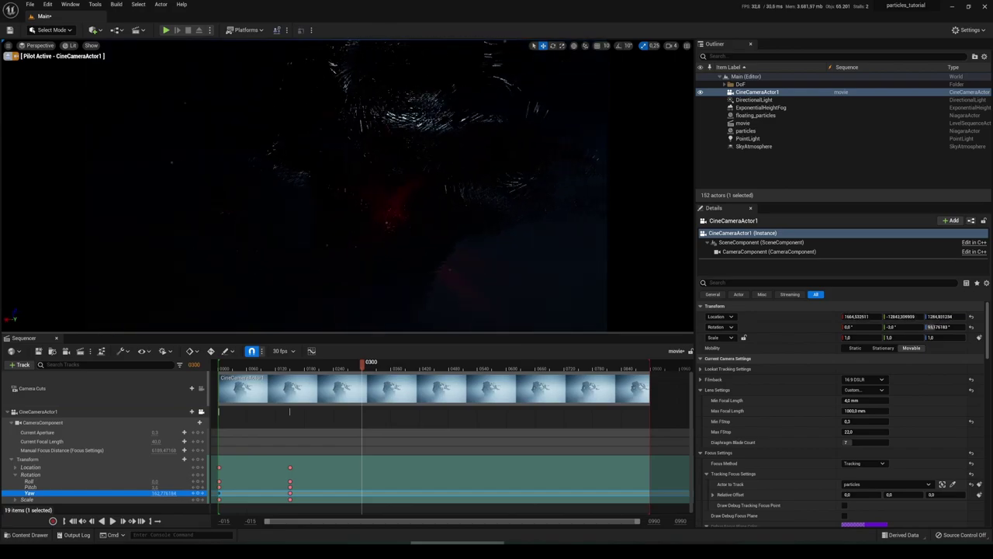
key("Left")
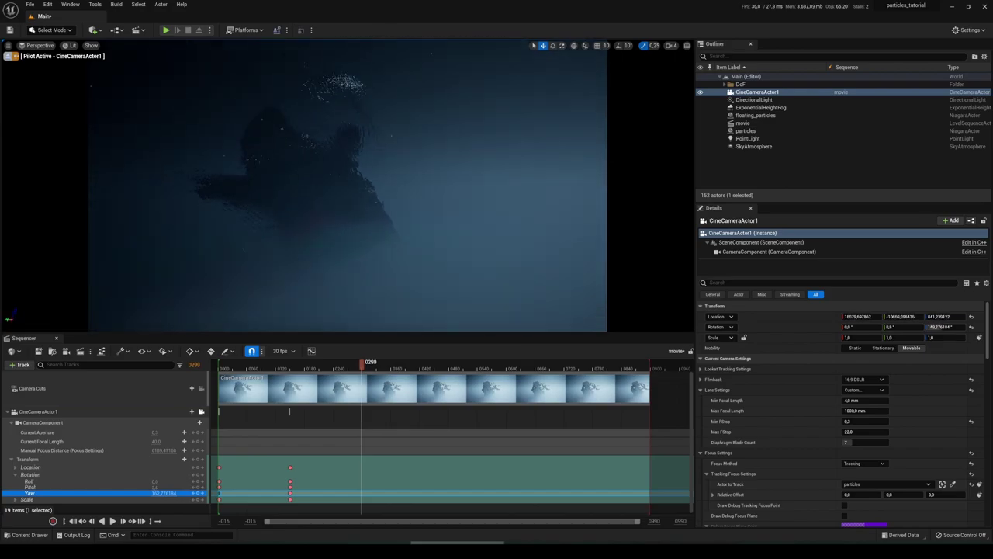
right_click_drag(347, 186, 269, 180)
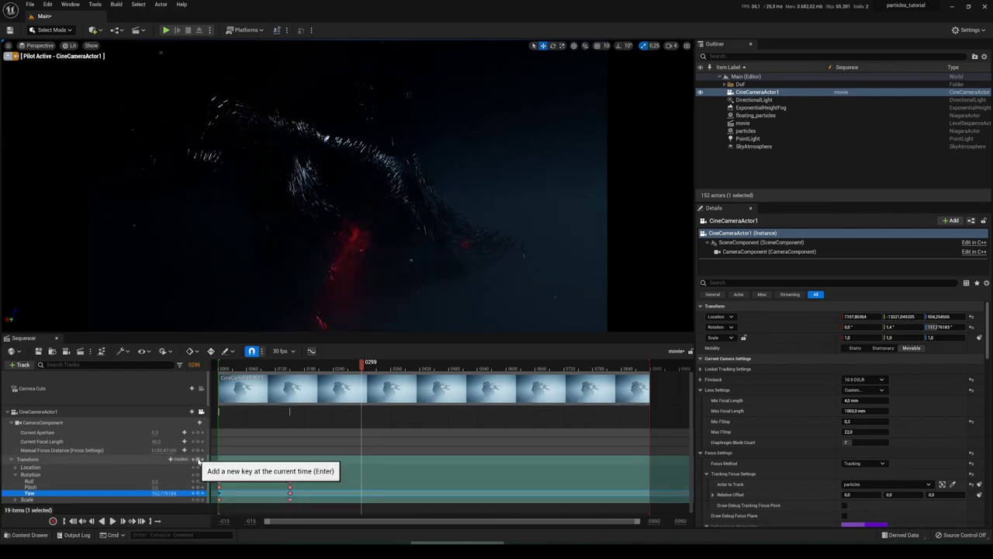
Step: At frame 450, fly the camera close into the glowing red particles and add a transform key
left_click(436, 362)
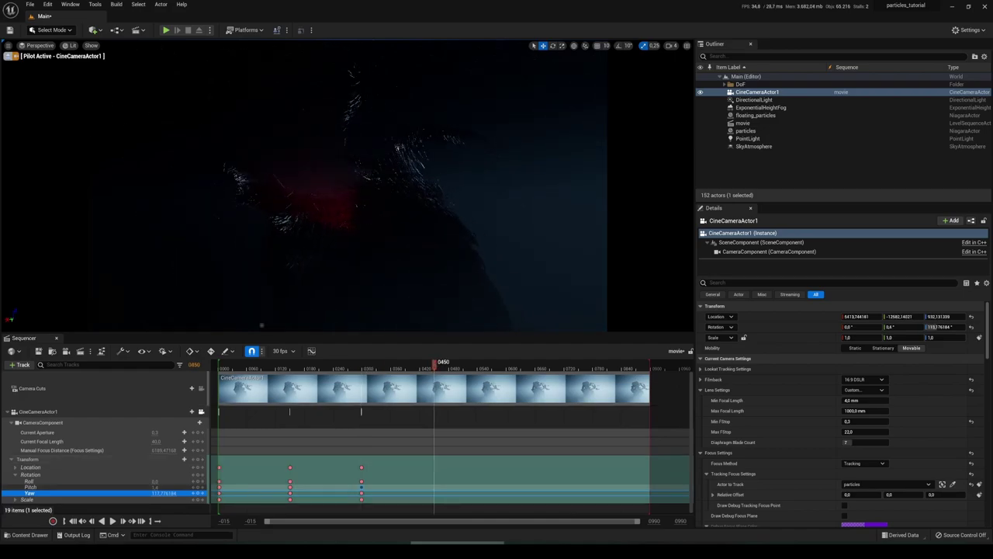
key("w")
right_click_drag(348, 186, 434, 208)
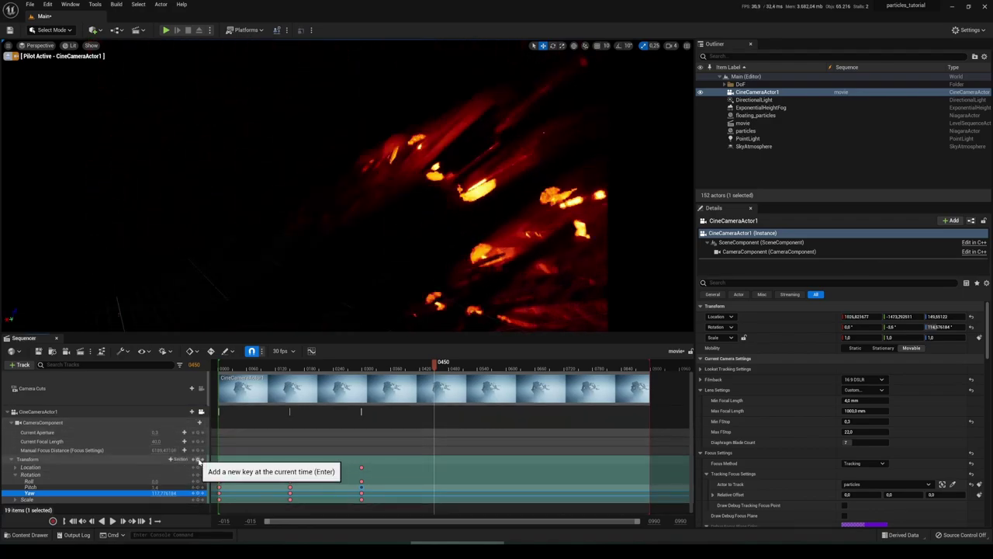
left_click(200, 460)
Step: At frame 600, fly the camera back out of the glowing particles and add a transform key
mouse_move(491, 373)
left_mouse_down()
mouse_move(516, 364)
mouse_move(506, 365)
left_mouse_up()
right_click_drag(347, 186, 225, 179)
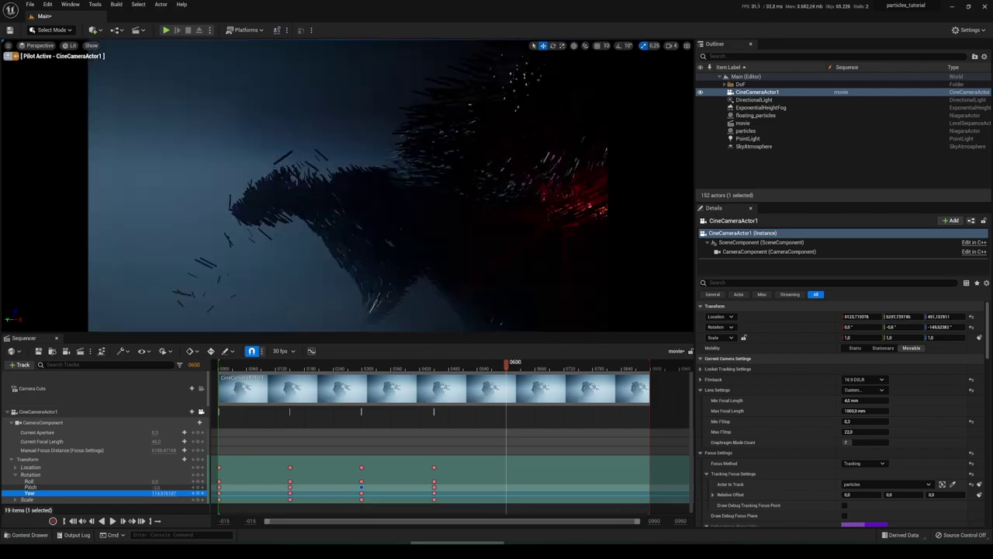
left_click(198, 459)
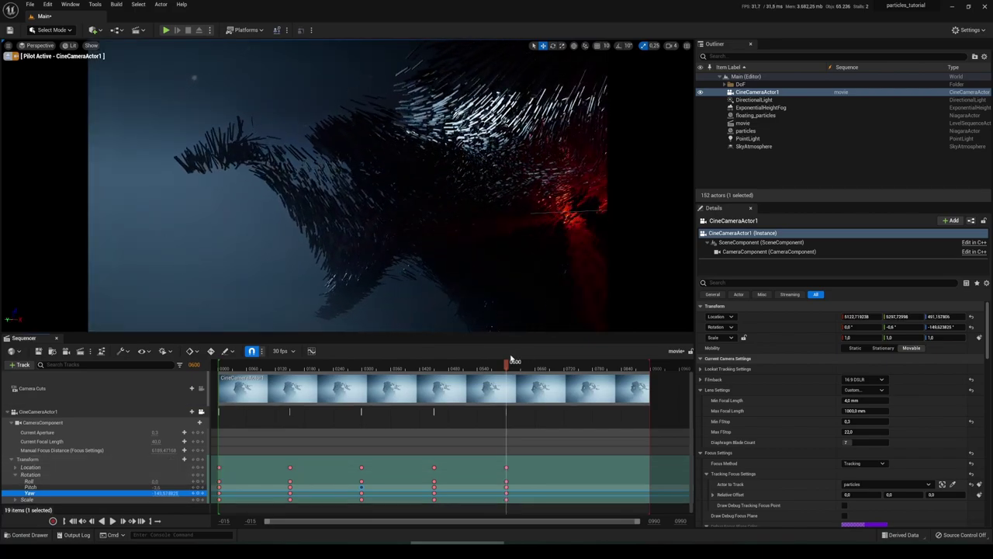
Step: At frame 750, pull the camera far back to frame the whole particle shape and add a transform key
left_click_drag(506, 366, 580, 377)
right_click_drag(497, 186, 542, 185)
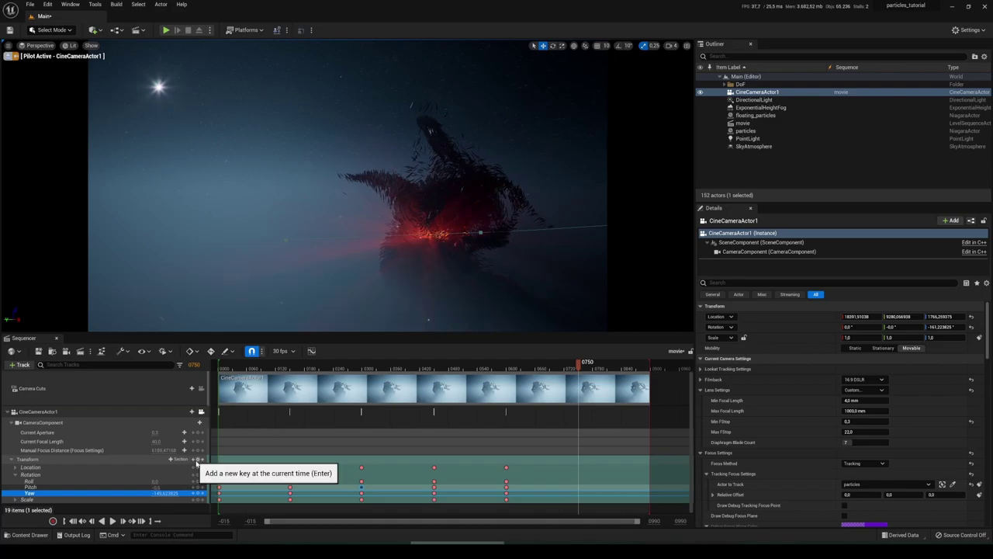
left_click(578, 466)
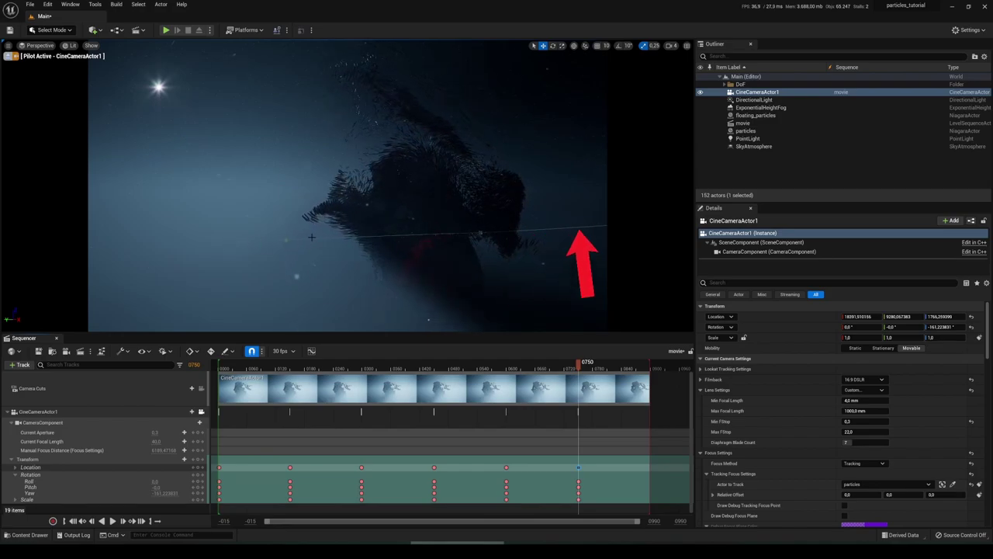
Step: Scrub the camera motion from the start of the sequence and compare the yaw keys at frames 450 and 600
left_click(222, 365)
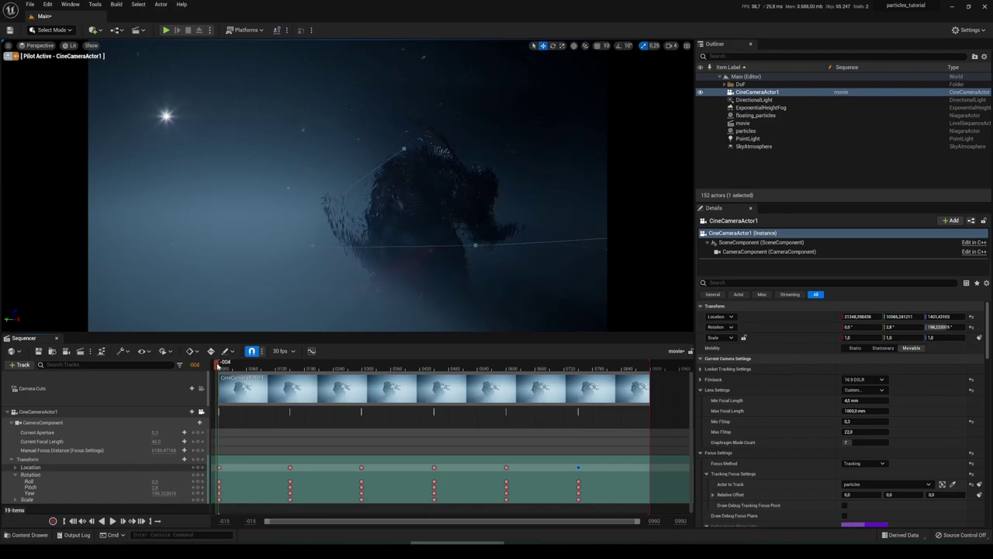
left_click_drag(233, 368, 442, 443)
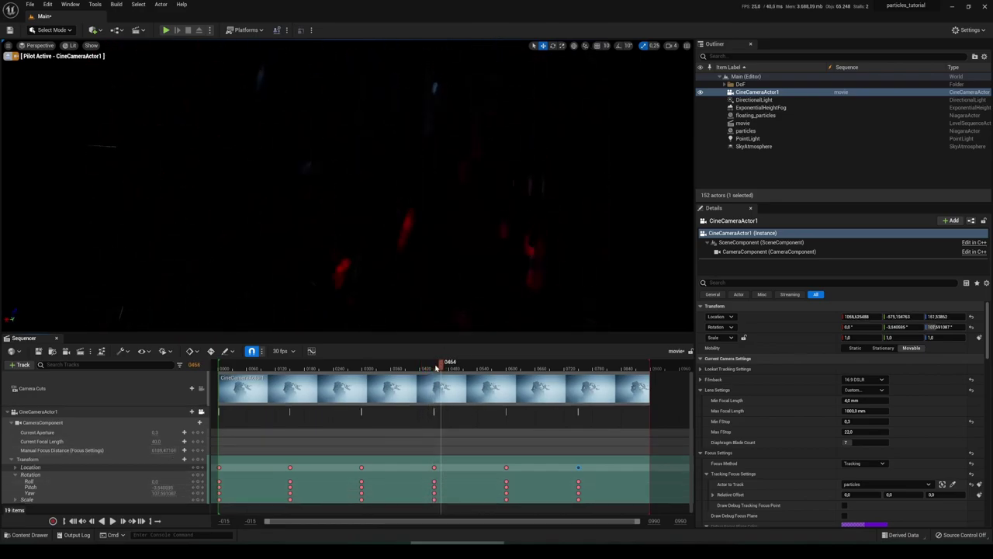
left_click(434, 494)
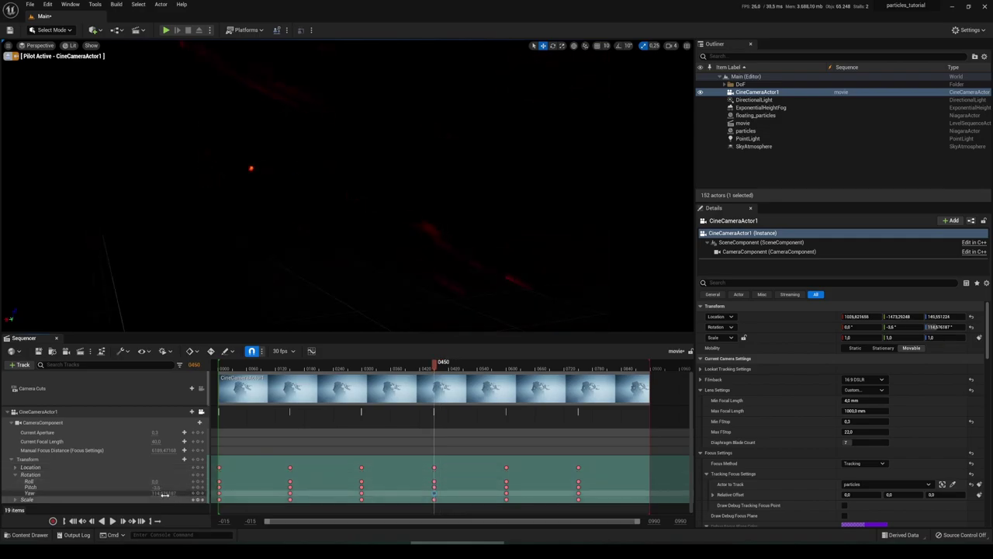
left_click(506, 493)
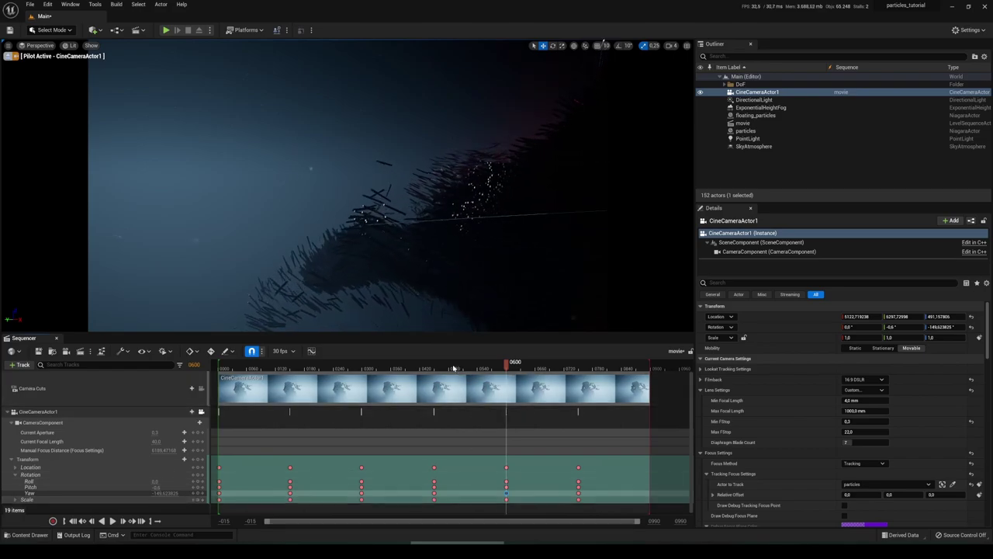
Step: Adjust the camera's yaw at frame 471 to add an extra yaw key, and play the motion from frame 412
mouse_move(449, 368)
left_mouse_down()
mouse_move(435, 371)
mouse_move(444, 373)
left_mouse_up()
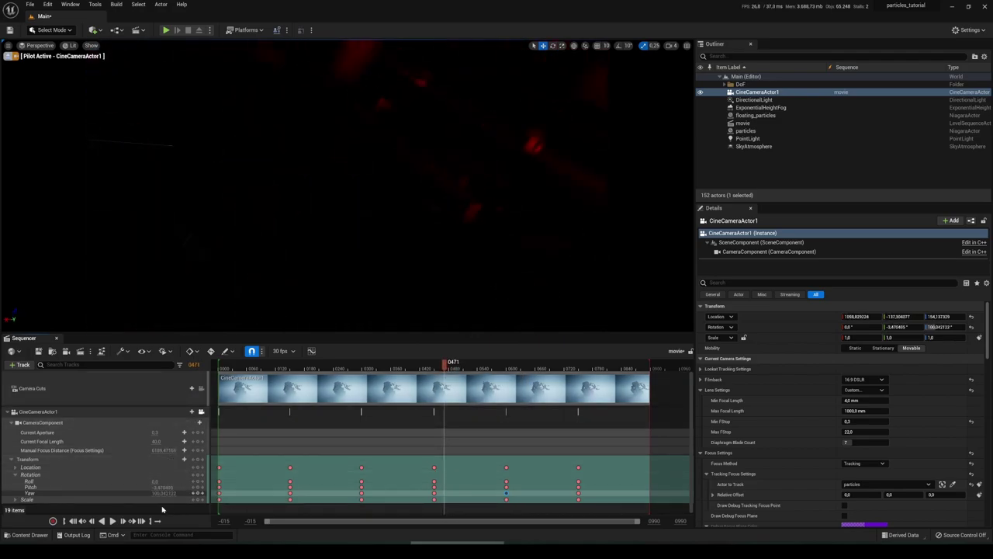
left_click_drag(163, 493, 104, 493)
left_click(420, 364)
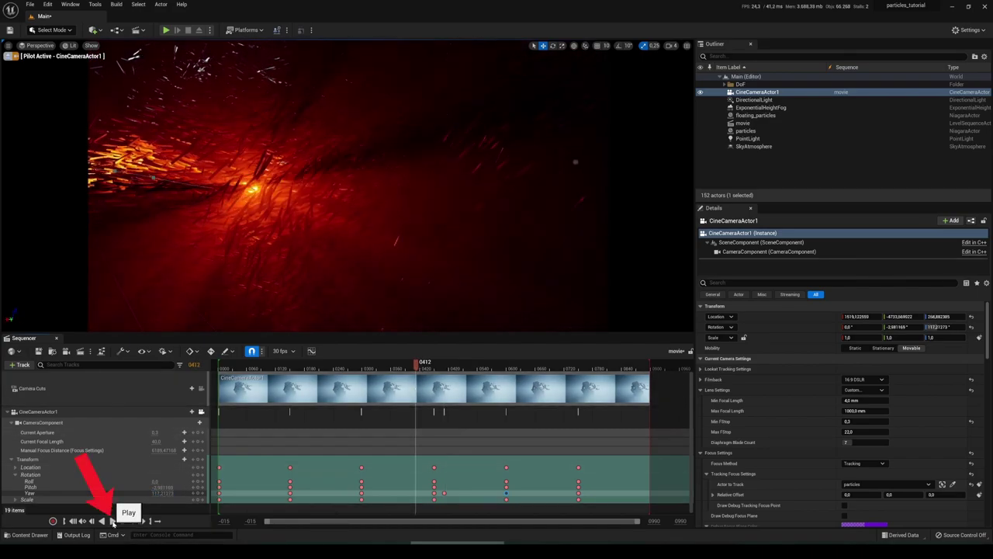
key("space")
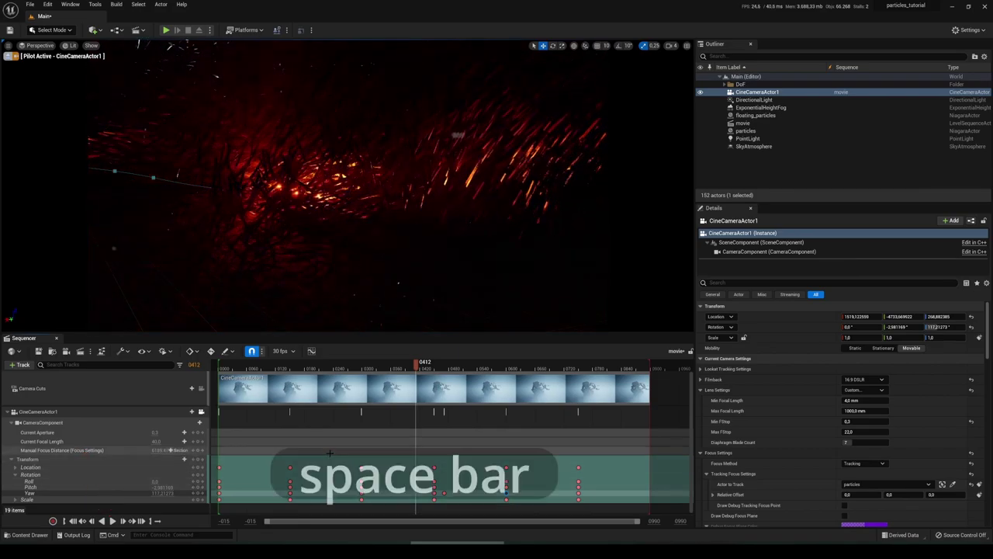
key("space")
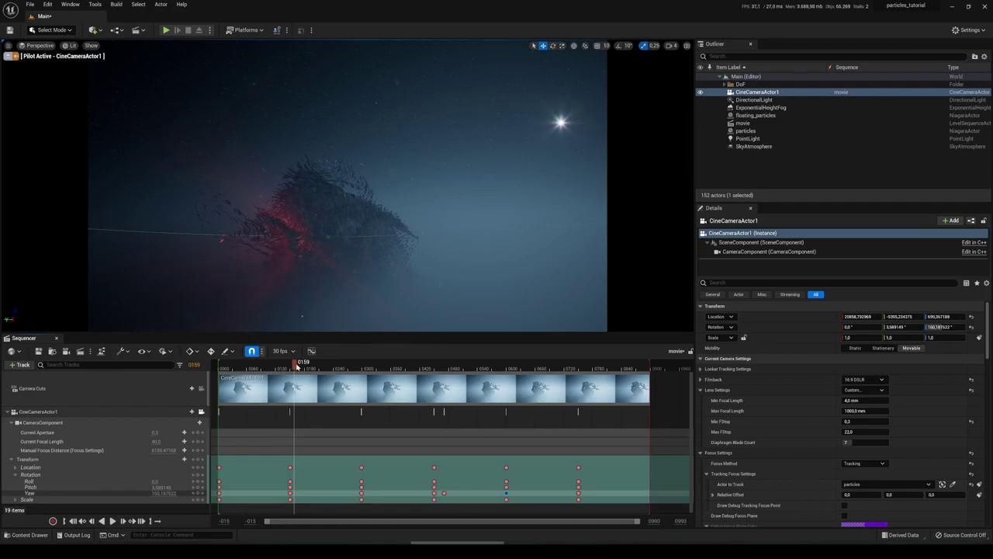
Step: Shift all camera keys from frame 299 onward so the first lands at about frame 236, and play from frame 148
left_click_drag(297, 367, 332, 371)
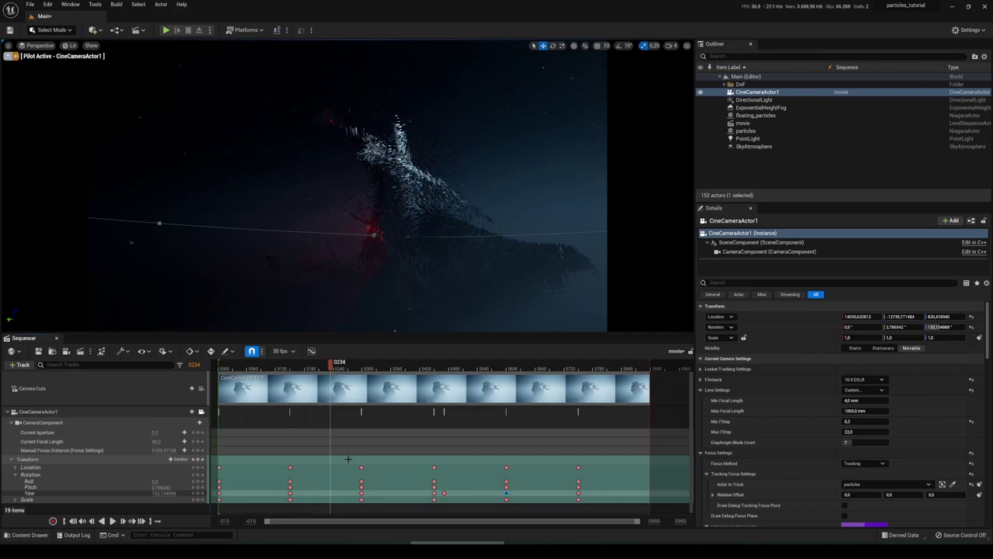
left_click_drag(349, 458, 548, 501)
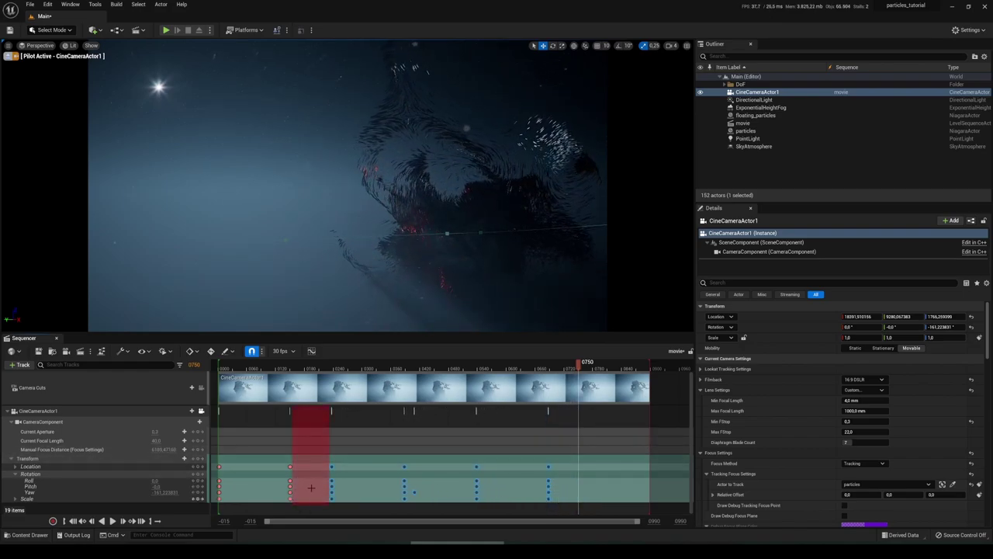
left_click(291, 367)
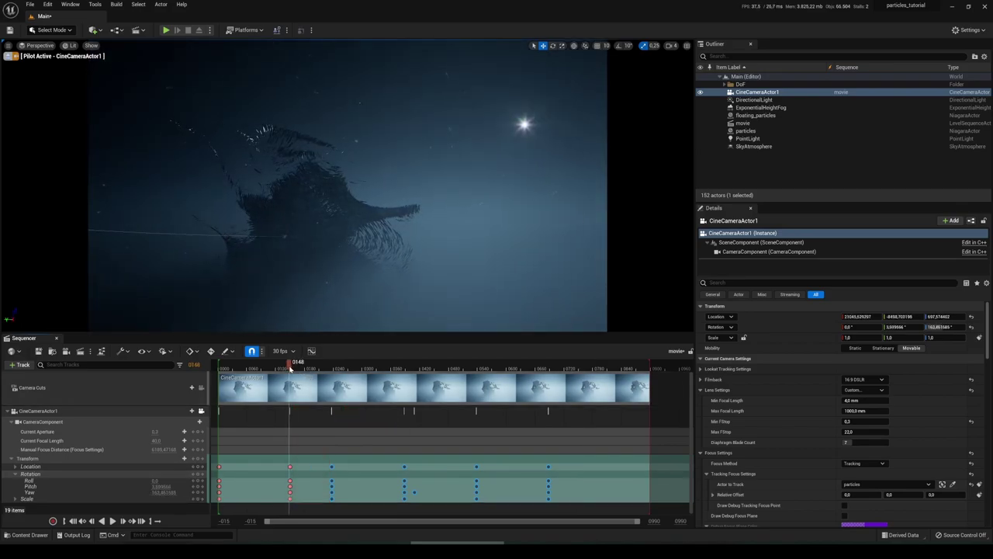
key("space")
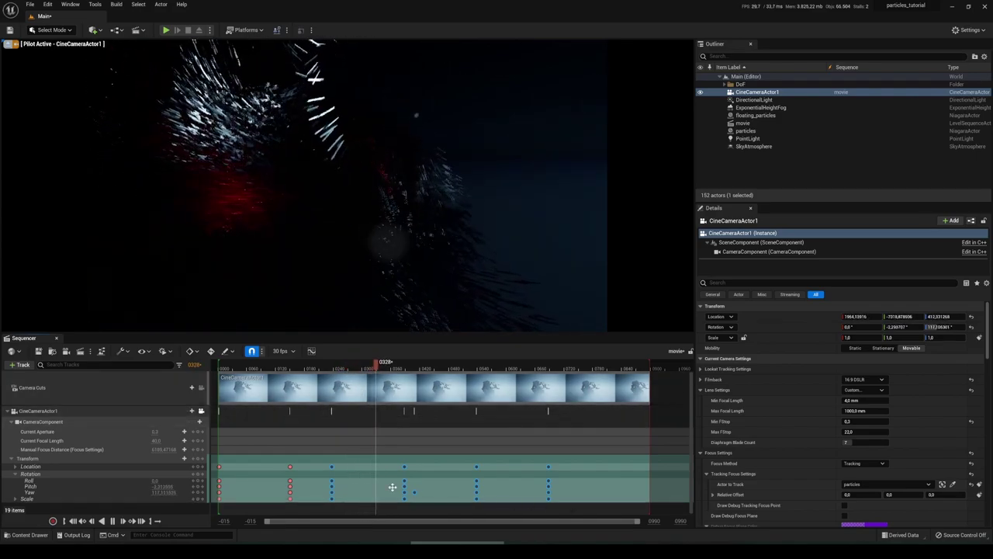
key("space")
Step: Shift the camera's last three transform key groups and the extra yaw key about 52 frames earlier, and play the result
left_click_drag(569, 510, 380, 468)
left_click(367, 368)
key("space")
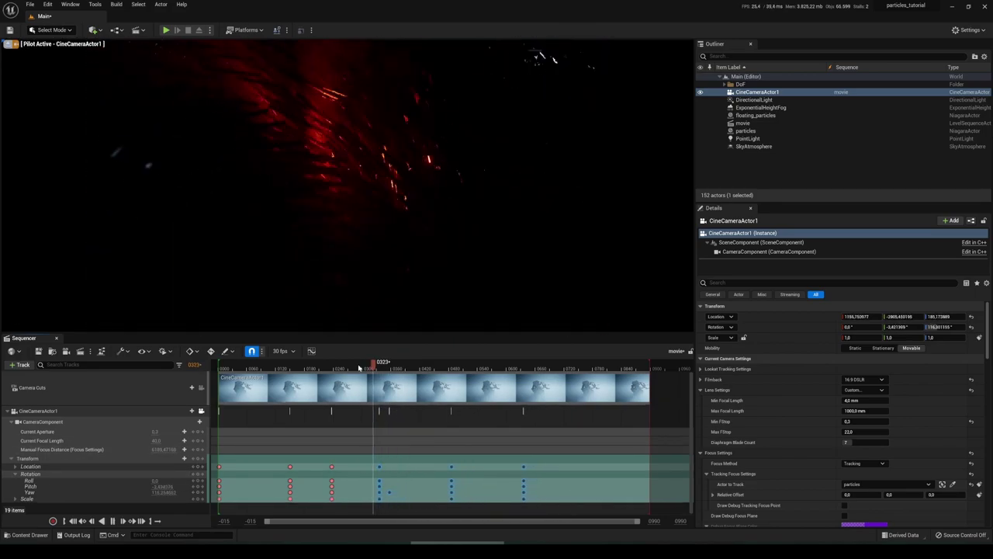
Step: Set the yaw key at frame 486 to about -138.8 degrees and play back the camera turn
left_click(463, 368)
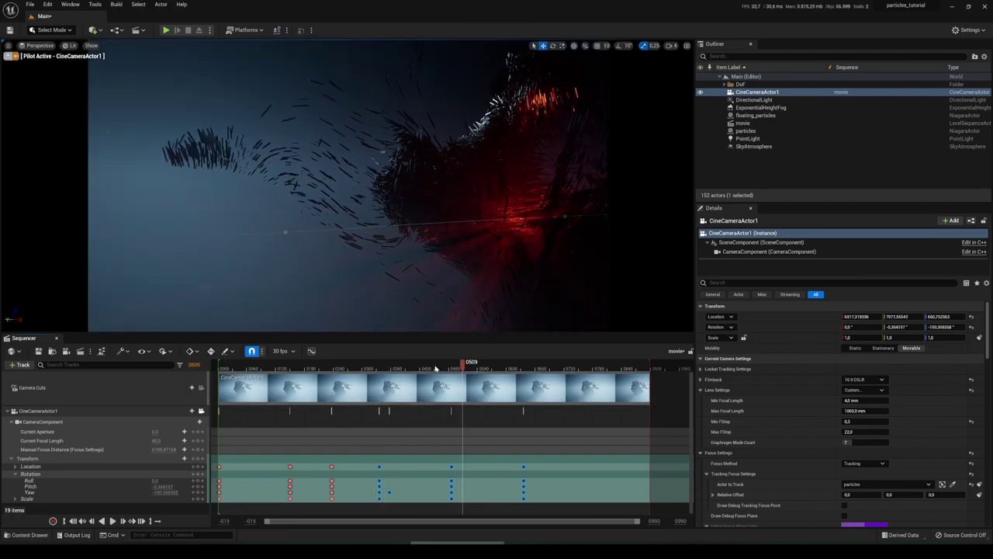
left_click_drag(435, 368, 452, 492)
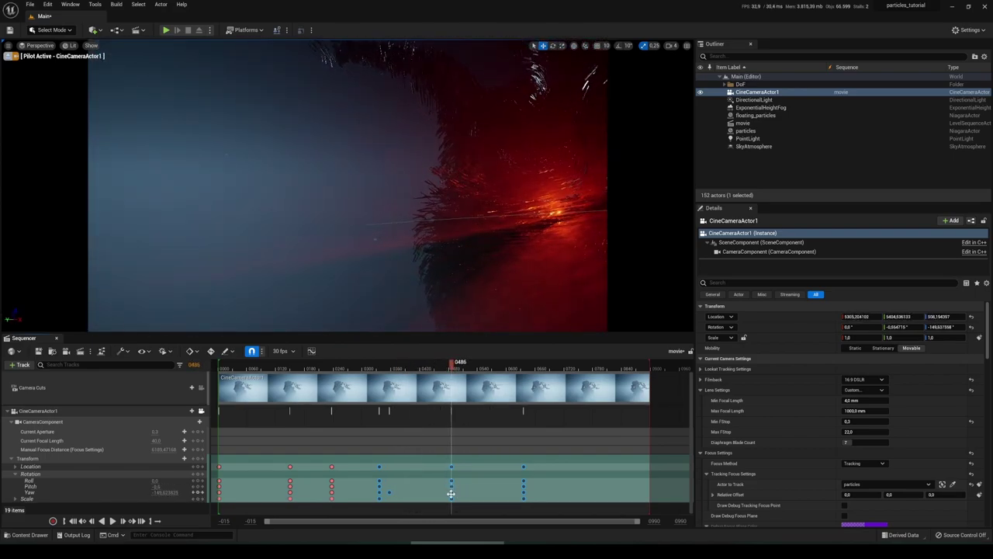
left_click(451, 494)
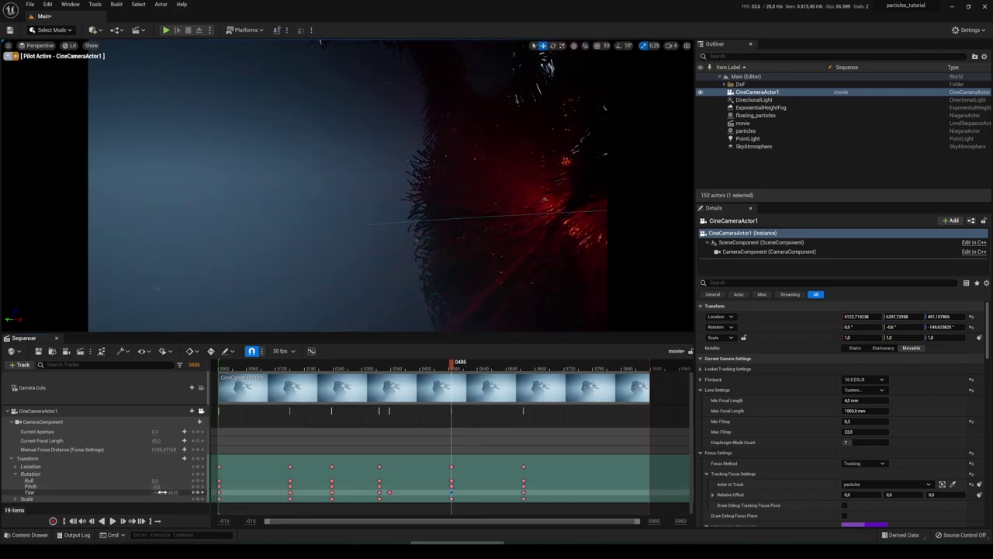
left_click_drag(160, 492, 179, 492)
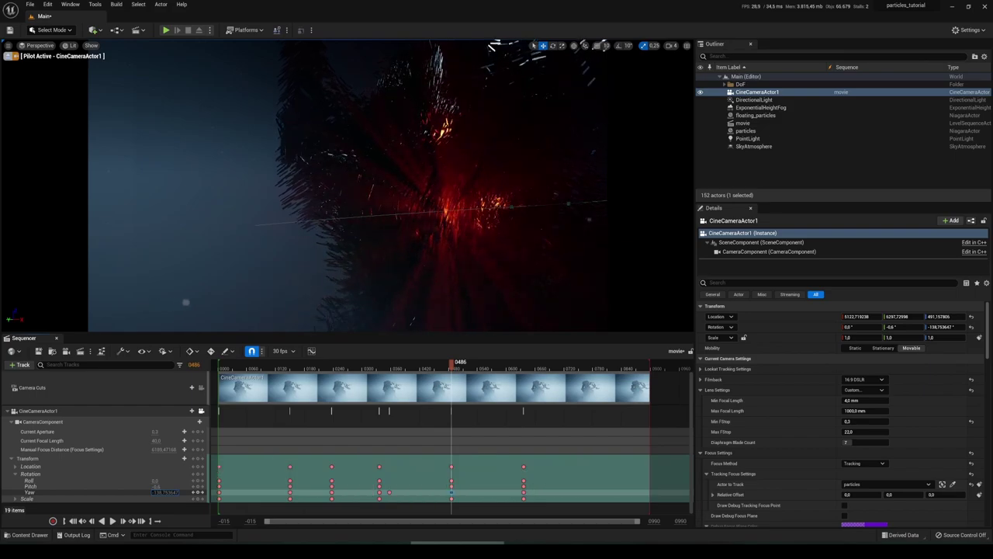
mouse_move(416, 368)
left_mouse_down()
mouse_move(366, 368)
mouse_move(407, 369)
left_mouse_up()
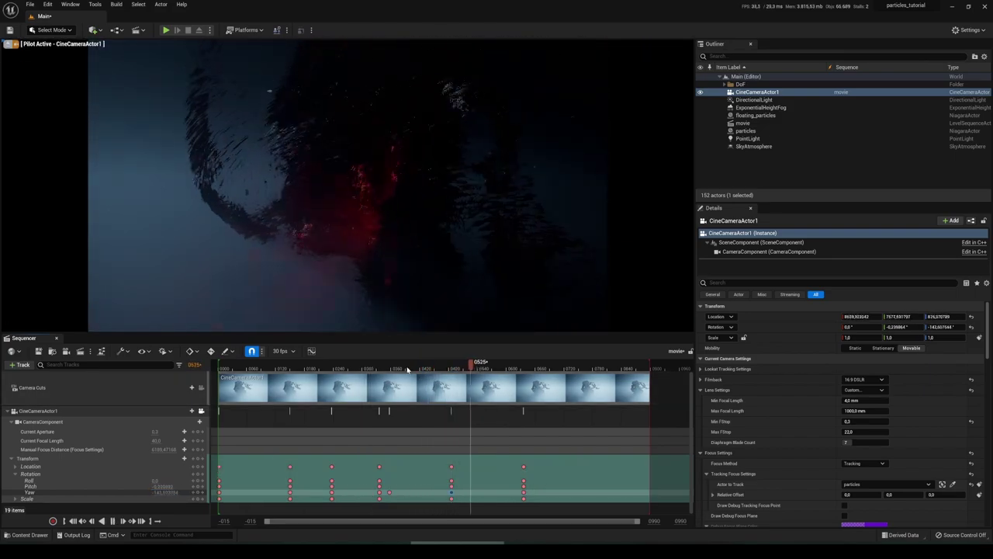
Step: Shorten the sequence's playback range and the camera cut to end at frame 780, and scrub through the motion
left_click(547, 367)
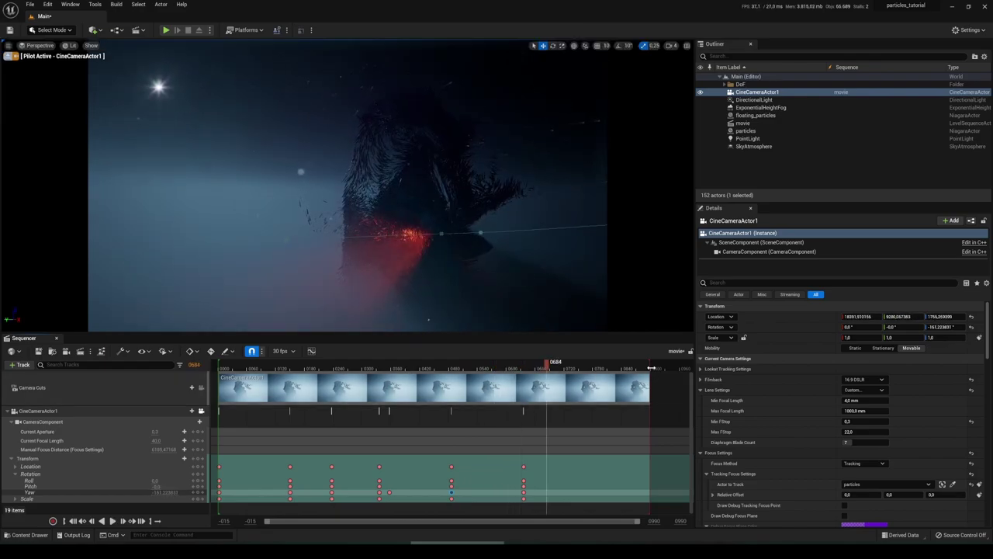
left_click_drag(650, 365, 593, 364)
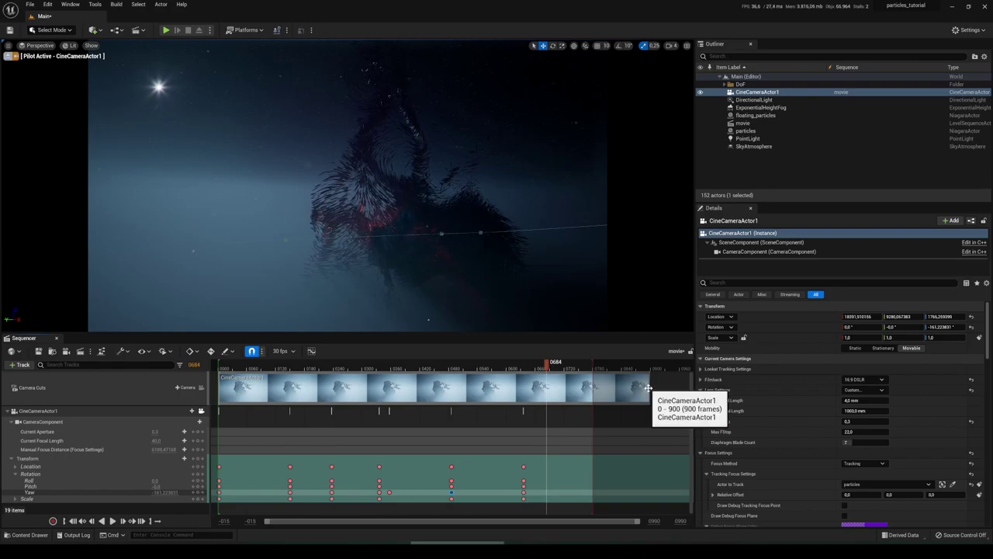
left_click_drag(649, 385, 593, 385)
left_click_drag(237, 367, 448, 365)
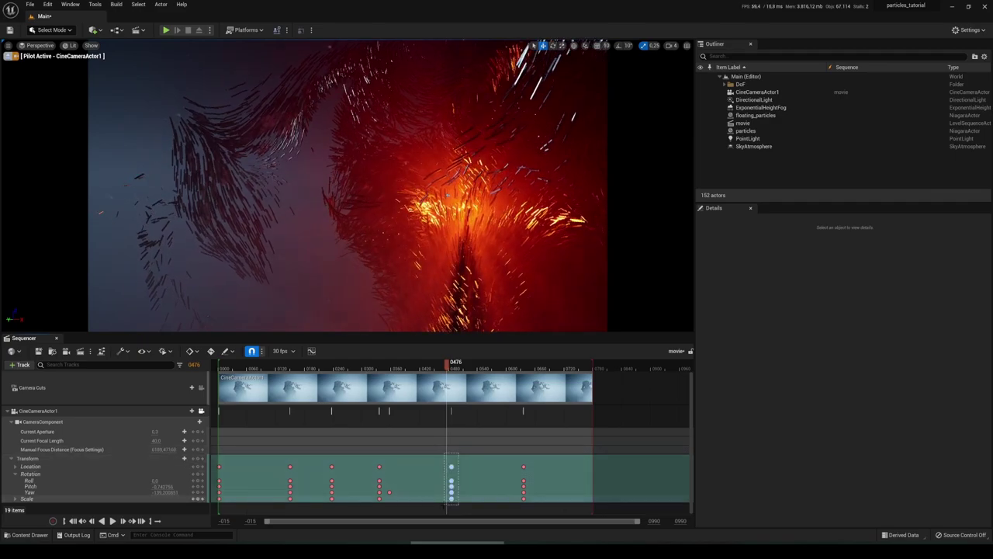
Step: Try to duplicate the camera's location key at frame 486 further along the timeline
left_click(451, 465)
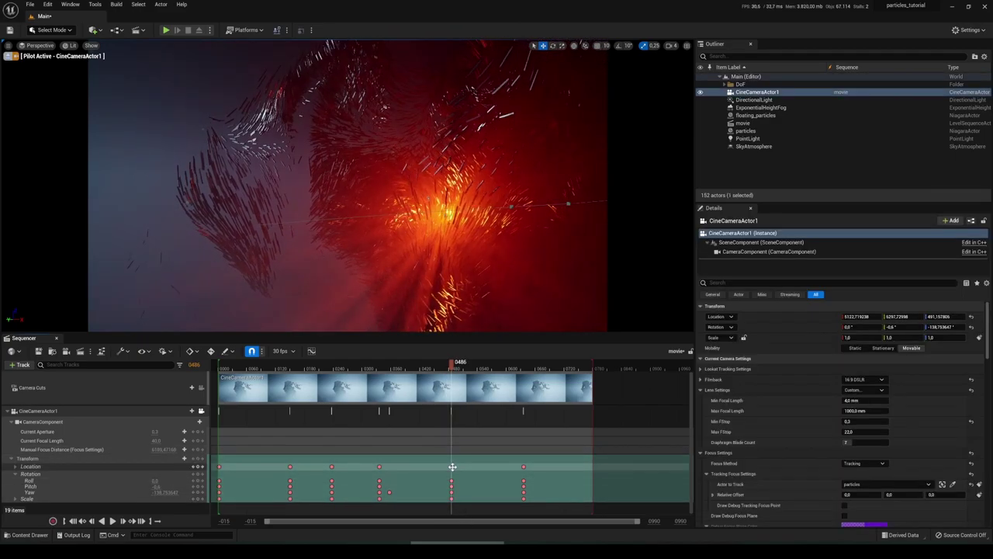
right_click(452, 468)
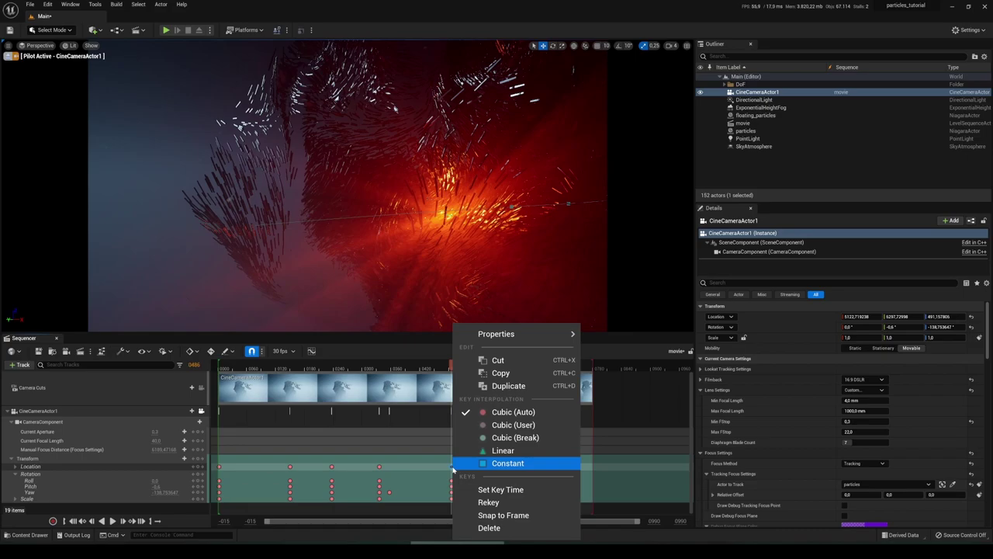
left_click(501, 373)
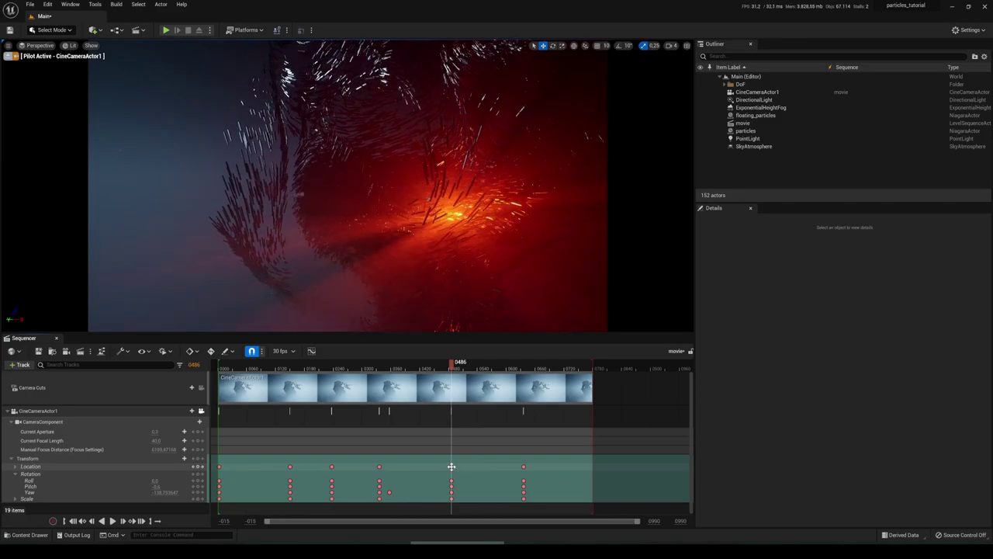
left_click(451, 466)
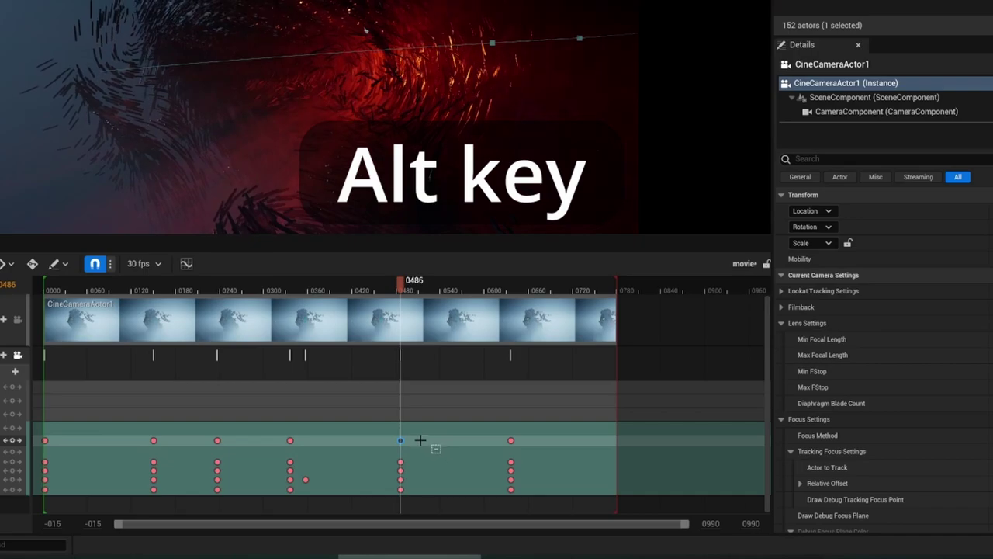
left_click_drag(400, 439, 449, 440, "alt")
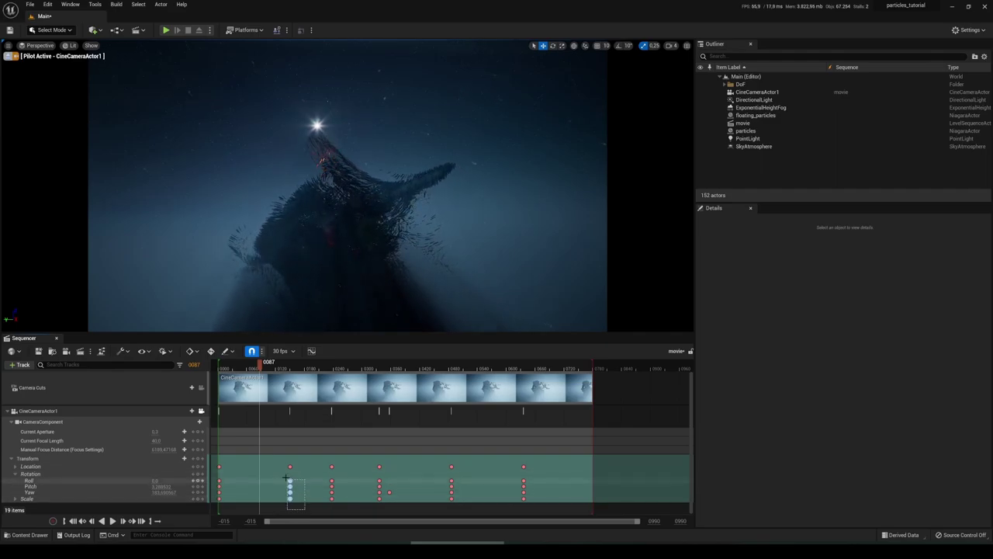
Step: Duplicate all camera transform keys at frame 150 to frame 115 and play back the motion
left_click(290, 469)
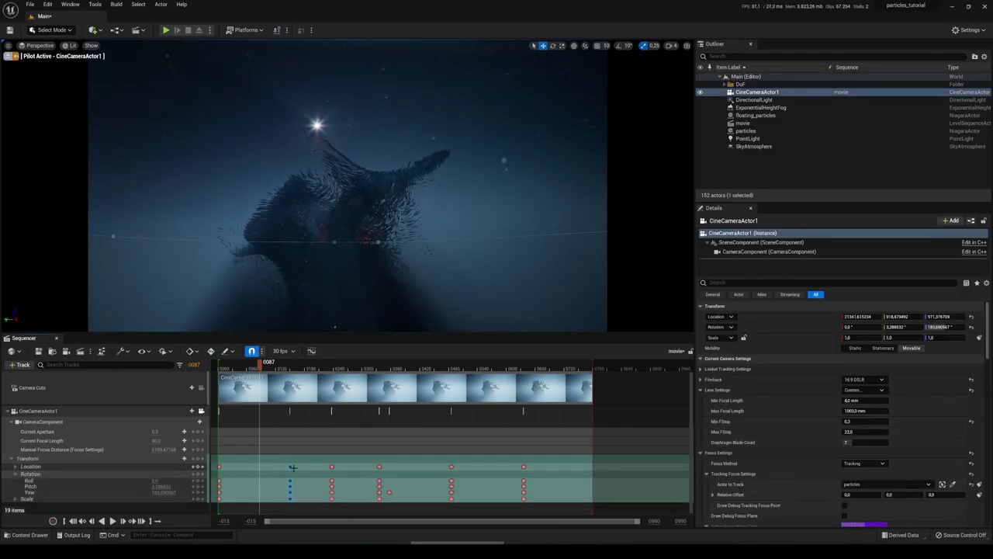
left_click_drag(290, 488, 280, 486)
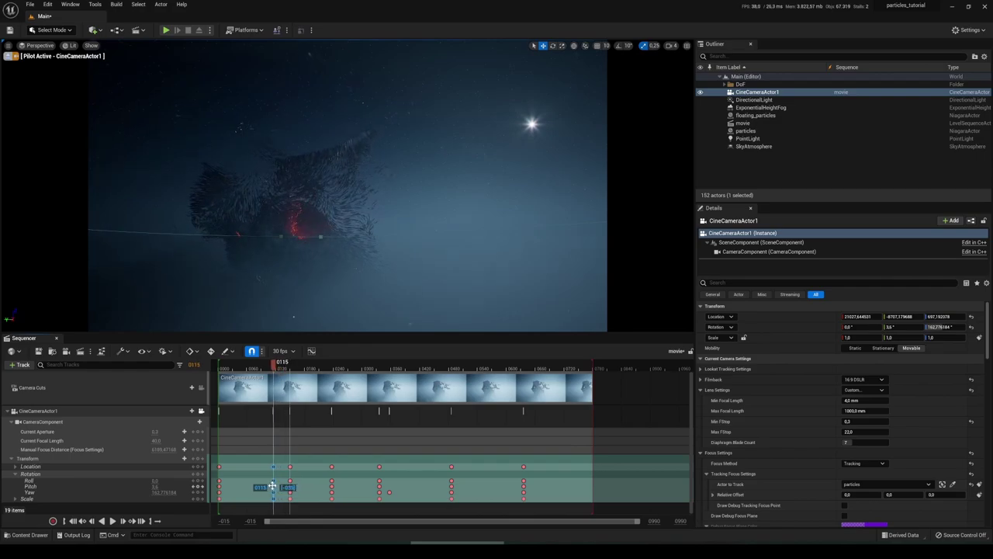
left_click(254, 367)
key("space")
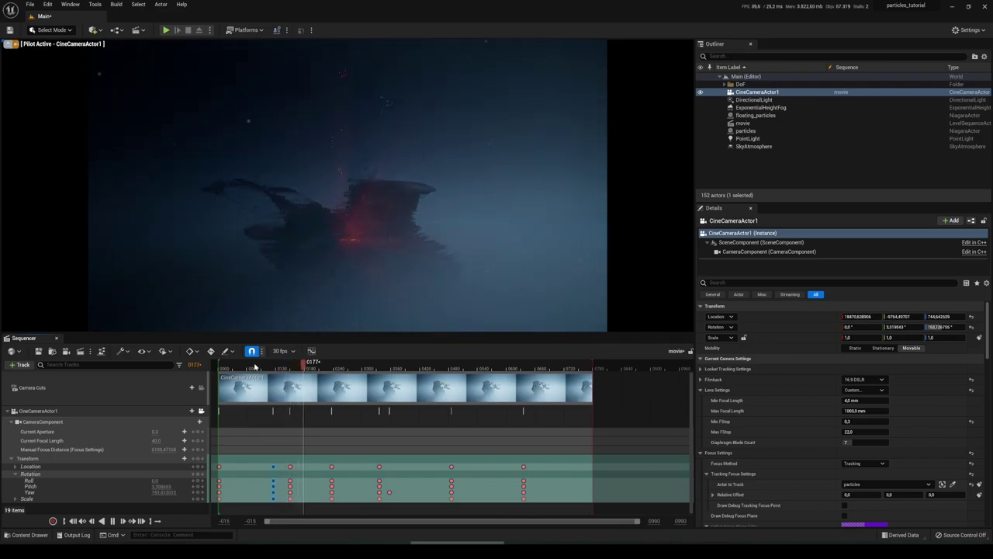
key("space")
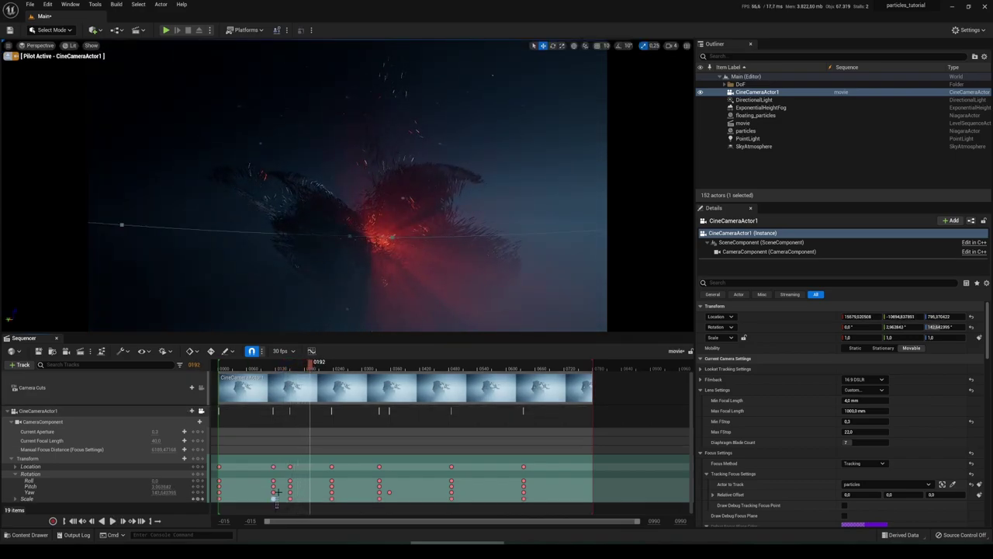
Step: Delete all camera transform keys at frame 115 and scrub through the whole sequence to check the camera motion
left_click_drag(278, 492, 266, 457)
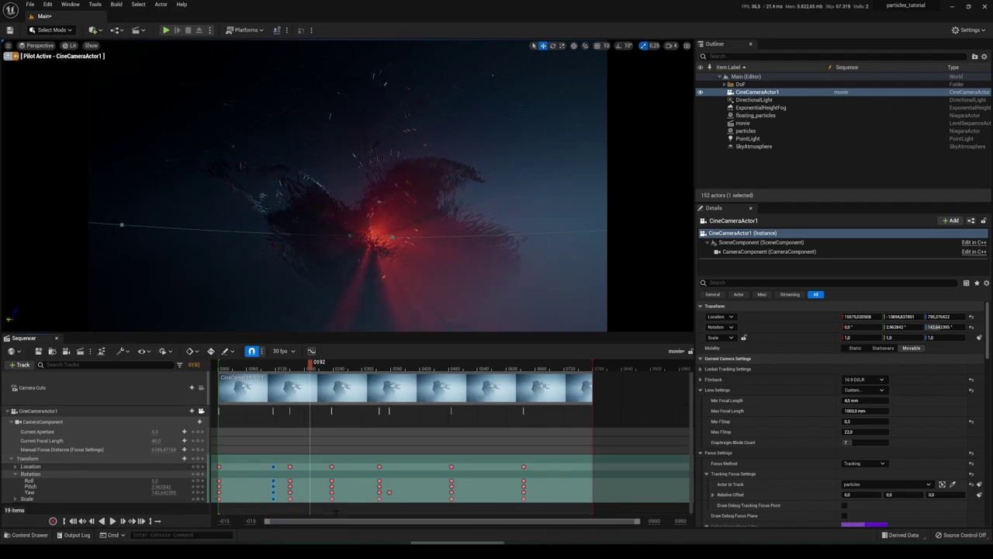
key("Delete")
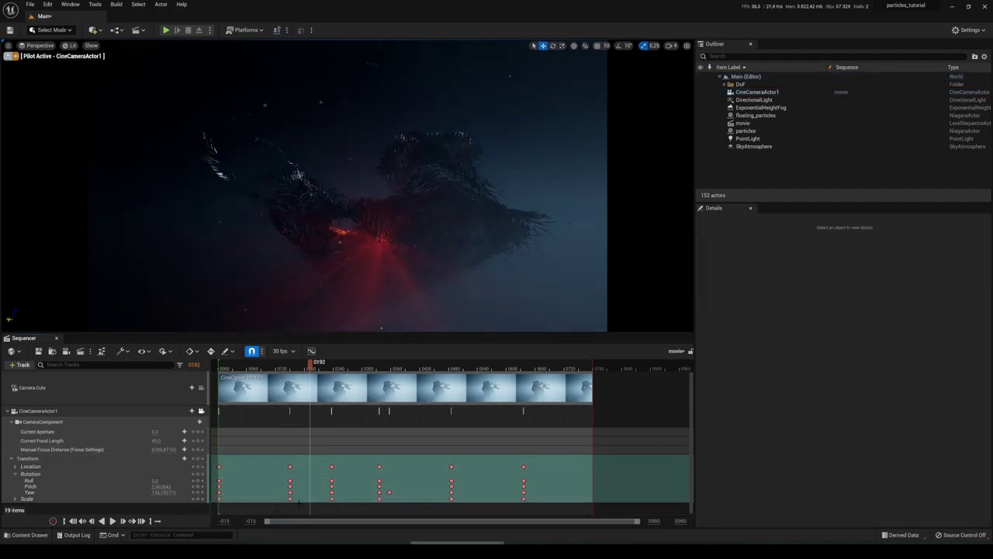
left_click(218, 365)
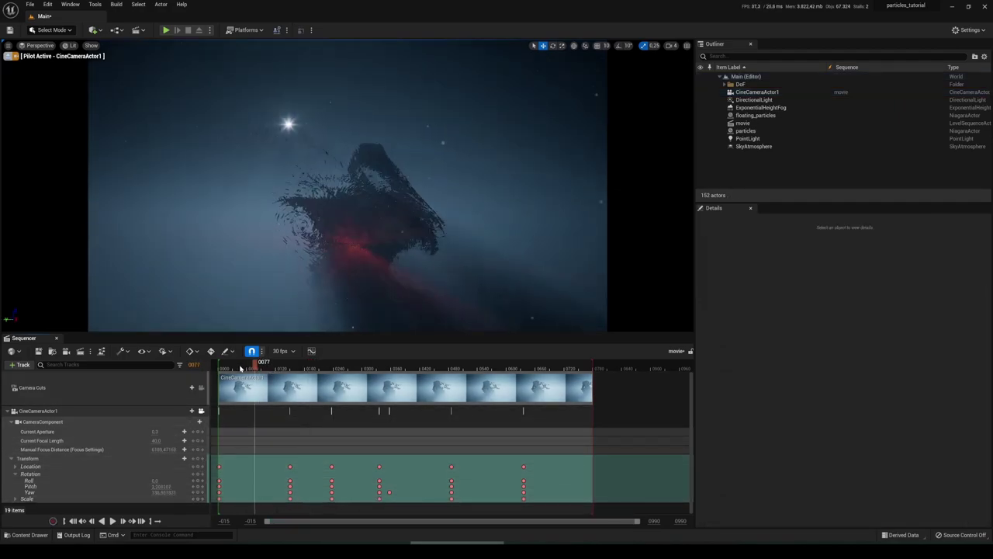
left_click_drag(246, 364, 546, 364)
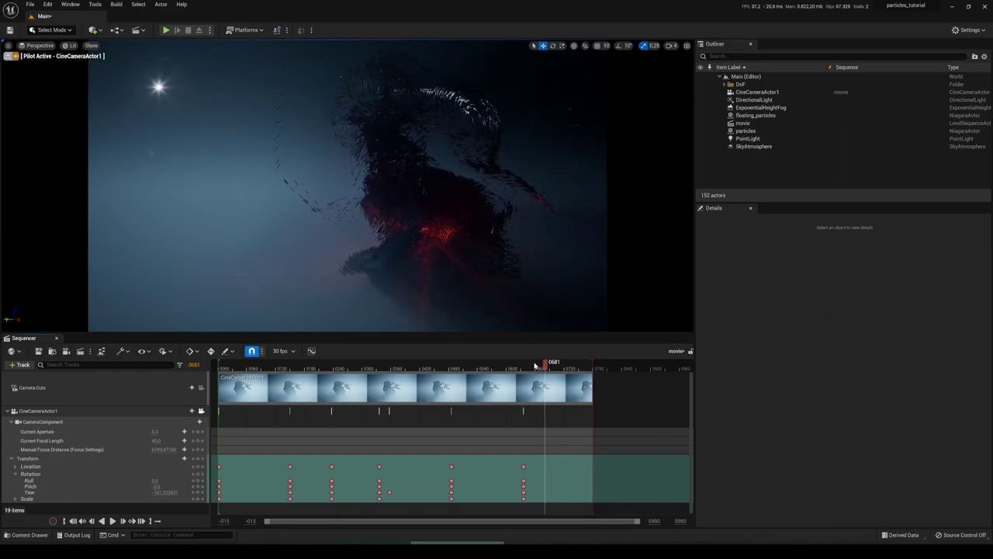
left_click_drag(534, 365, 433, 376)
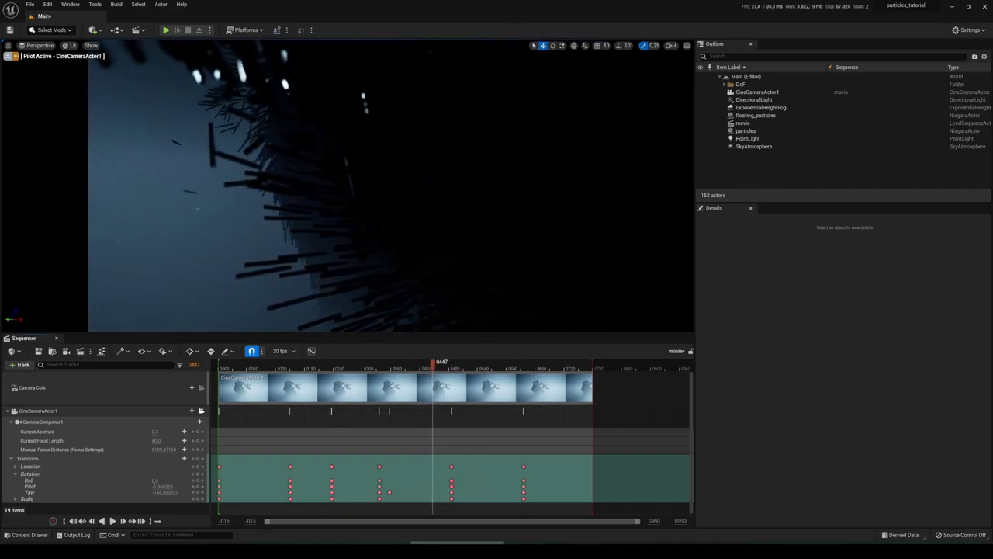
left_click(534, 366)
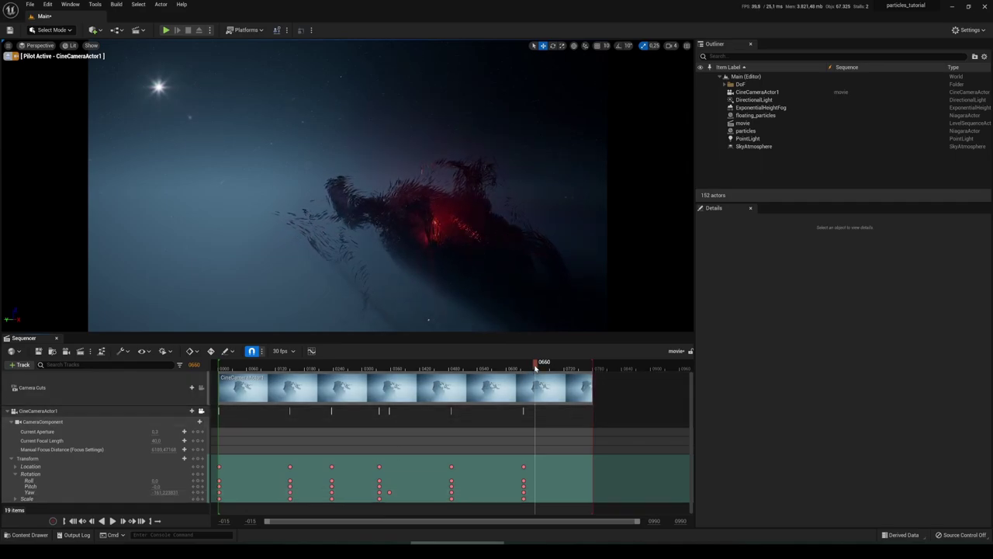
left_click_drag(516, 367, 582, 365)
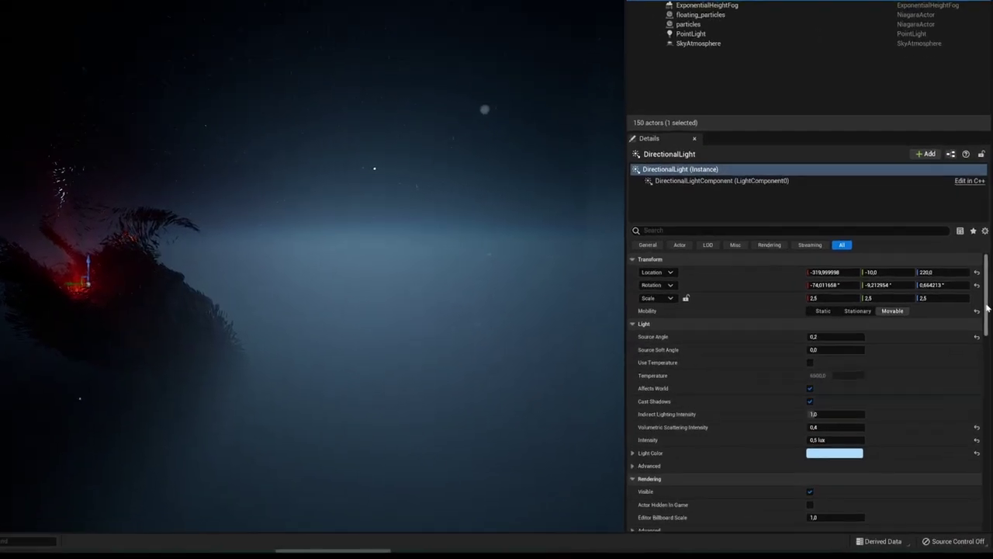
Step: Review the DirectionalLight actor's transform, light, cascaded shadow and distance field shadow settings
left_click_drag(987, 342, 987, 348)
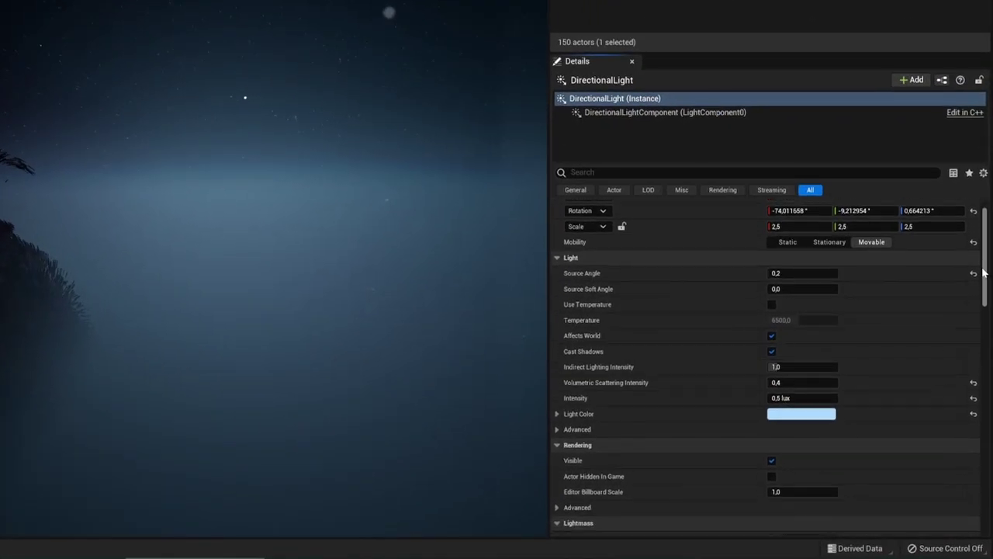
mouse_move(983, 258)
left_mouse_down()
mouse_move(982, 361)
mouse_move(973, 365)
left_mouse_up()
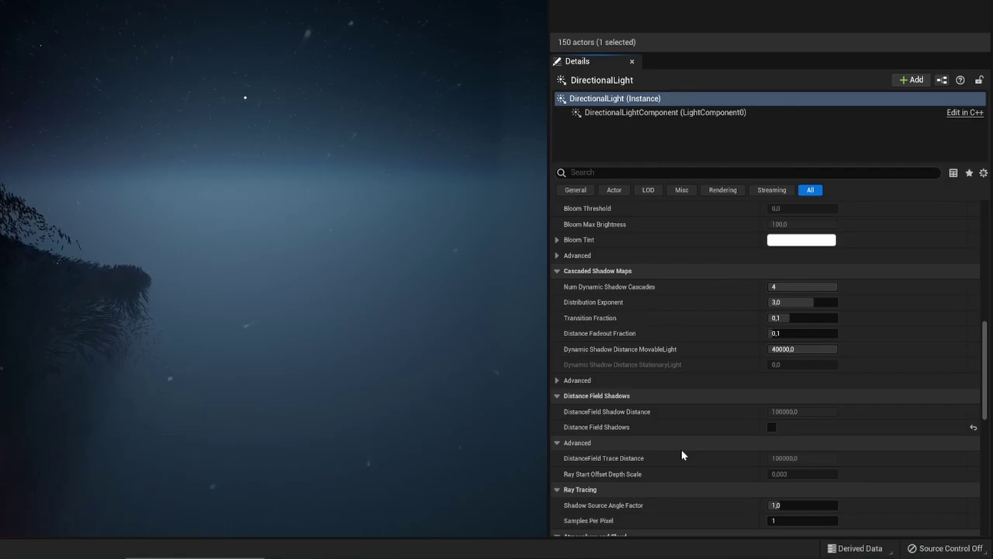
left_click_drag(983, 335, 990, 204)
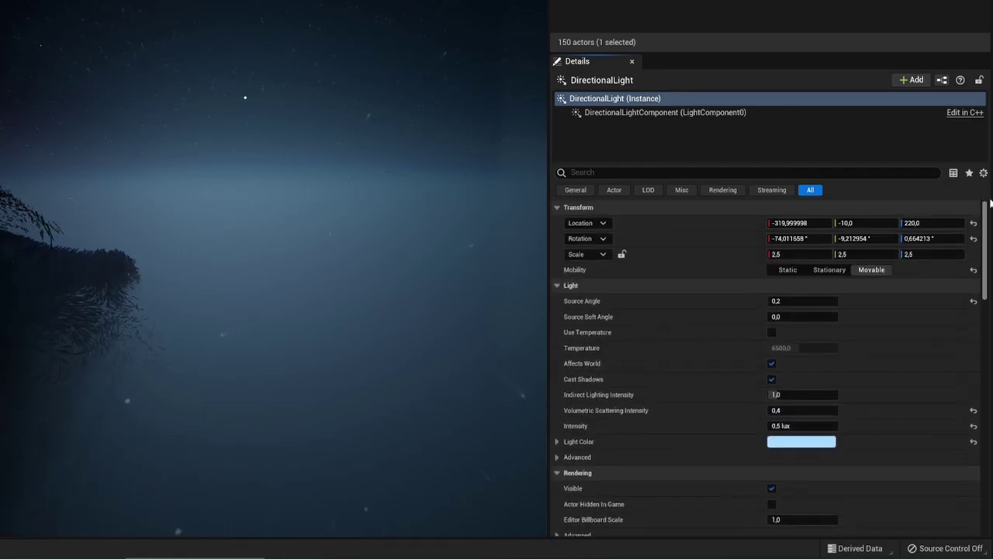
Step: Select the ExponentialHeightFog actor and review its fog density, second fog data and volumetric fog settings
left_click(769, 100)
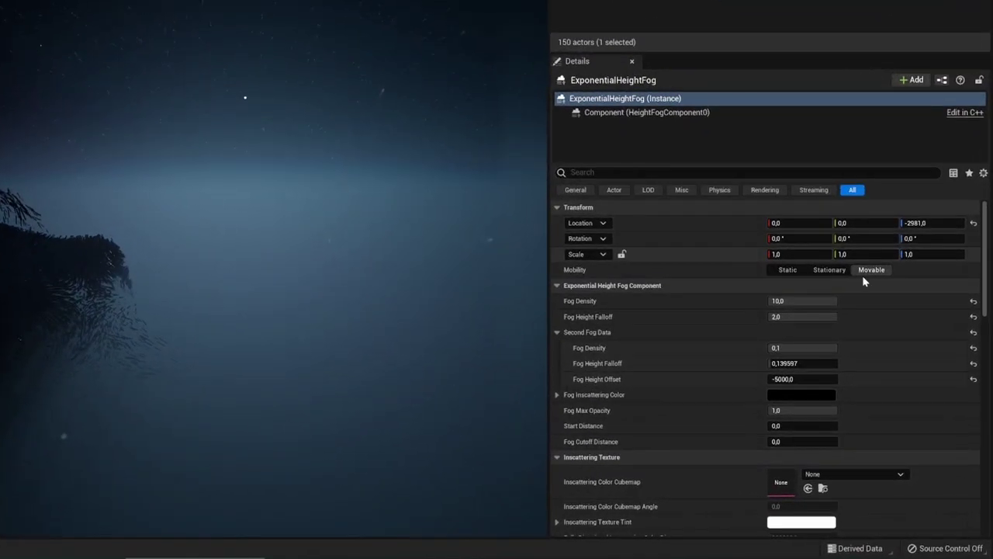
left_click_drag(986, 257, 984, 265)
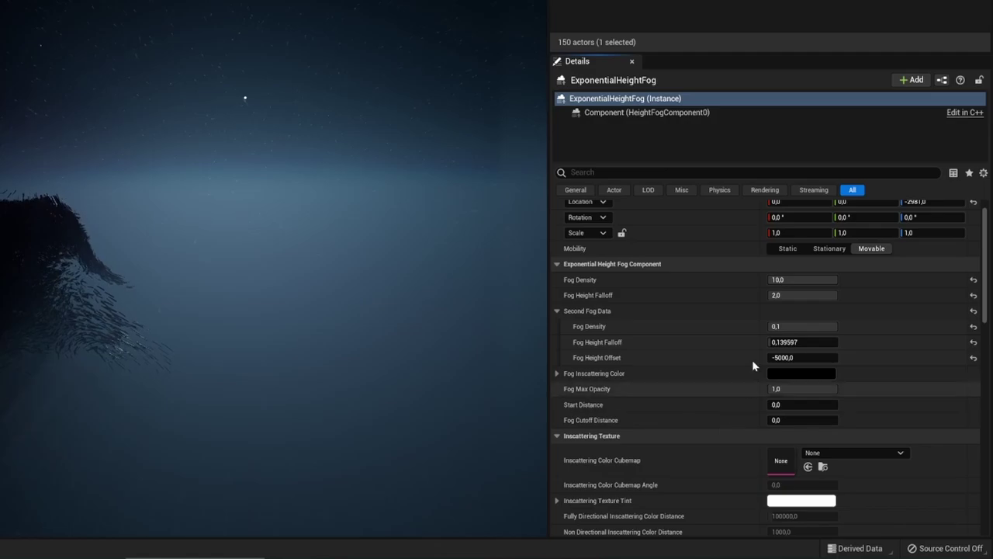
scroll(736, 318, "down", 5)
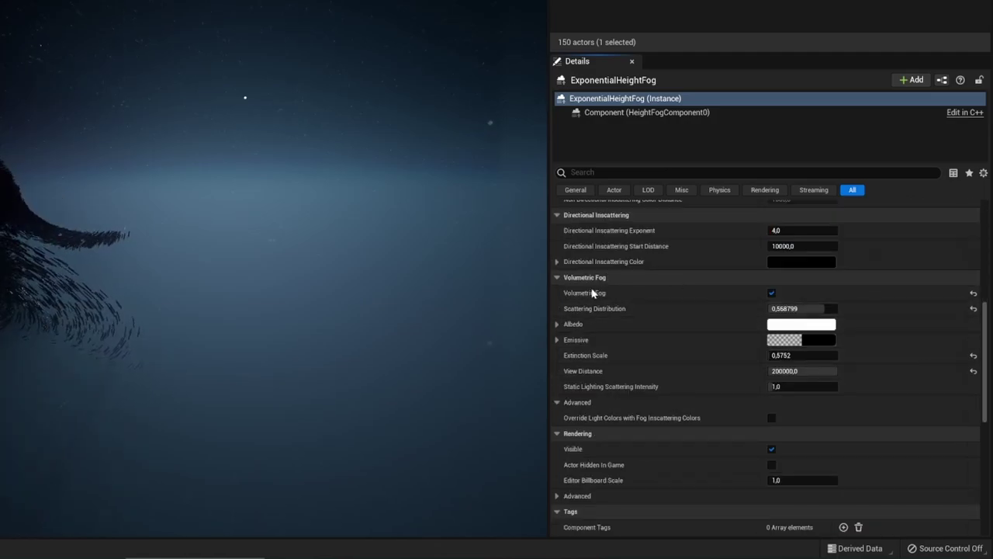
left_click_drag(984, 373, 978, 255)
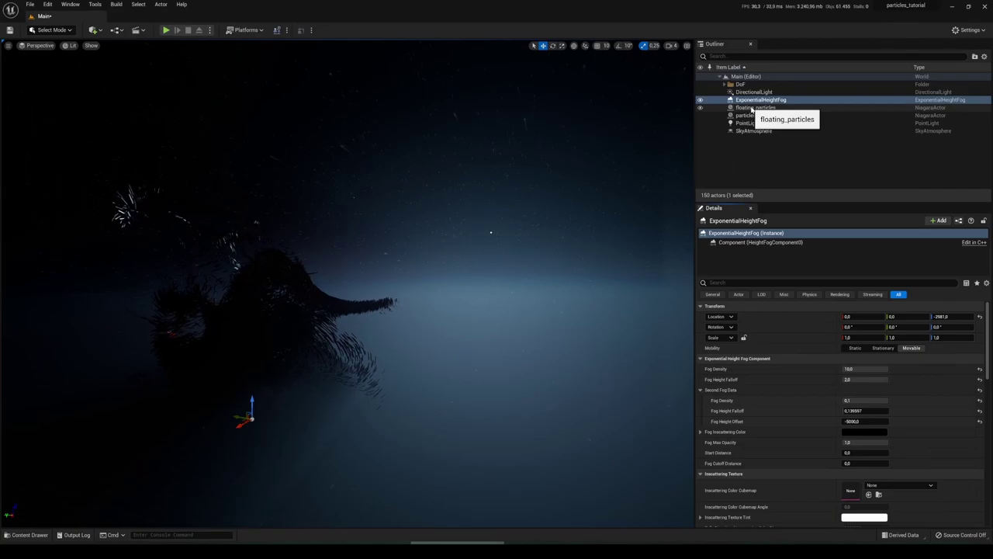
Step: Open the floating_particles Niagara system and review the HangingParticulates emitter's properties, Spawn Rate and Wind Force modules
left_click(727, 68)
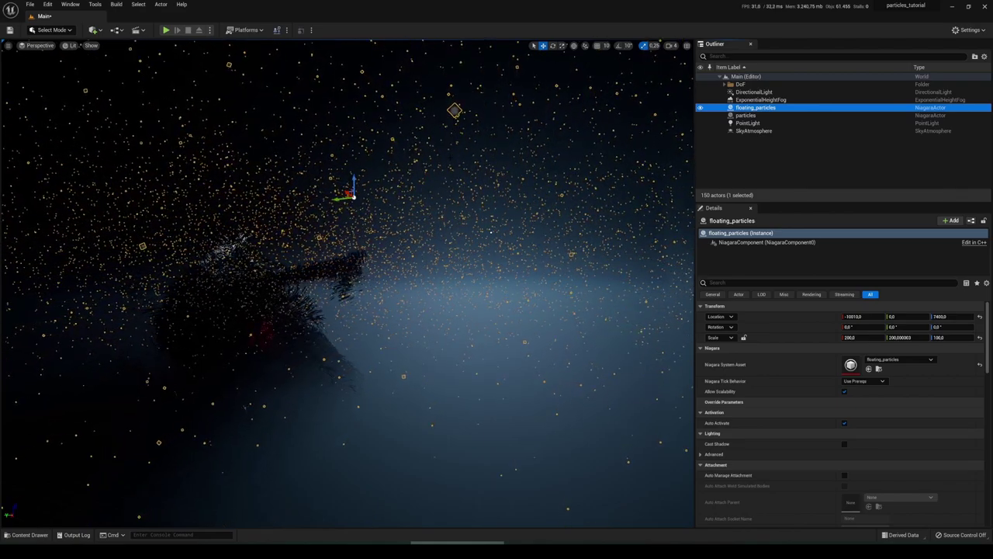
left_click(29, 535)
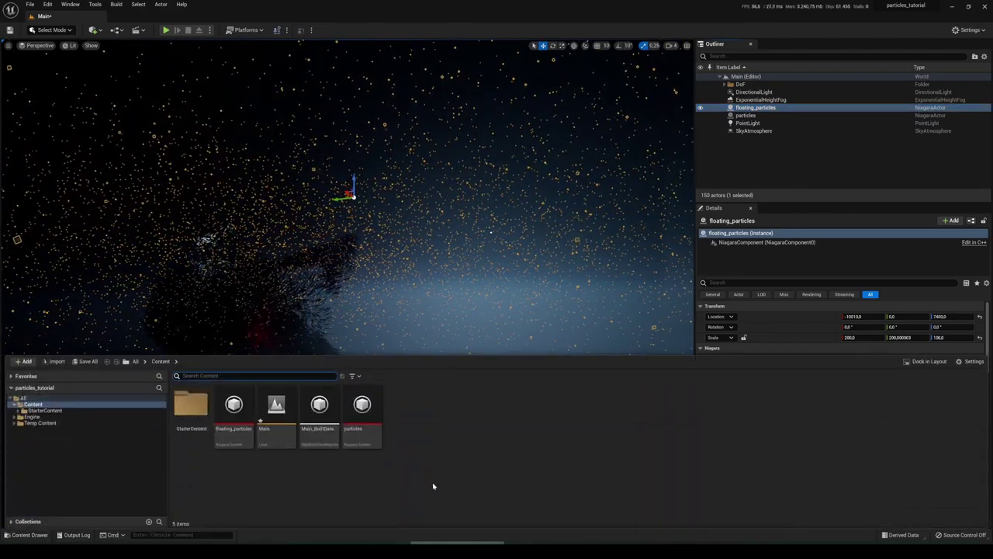
double_click(233, 408)
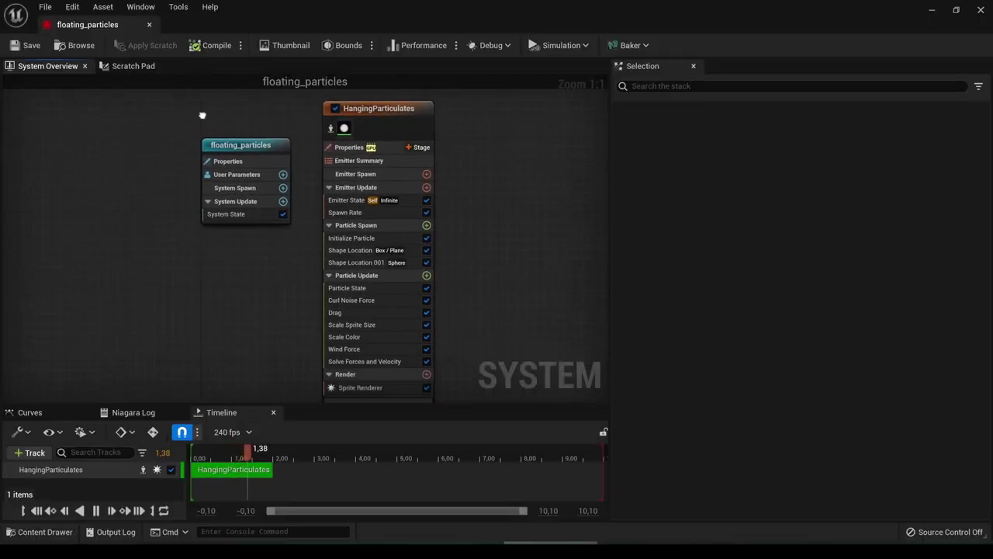
left_click(348, 144)
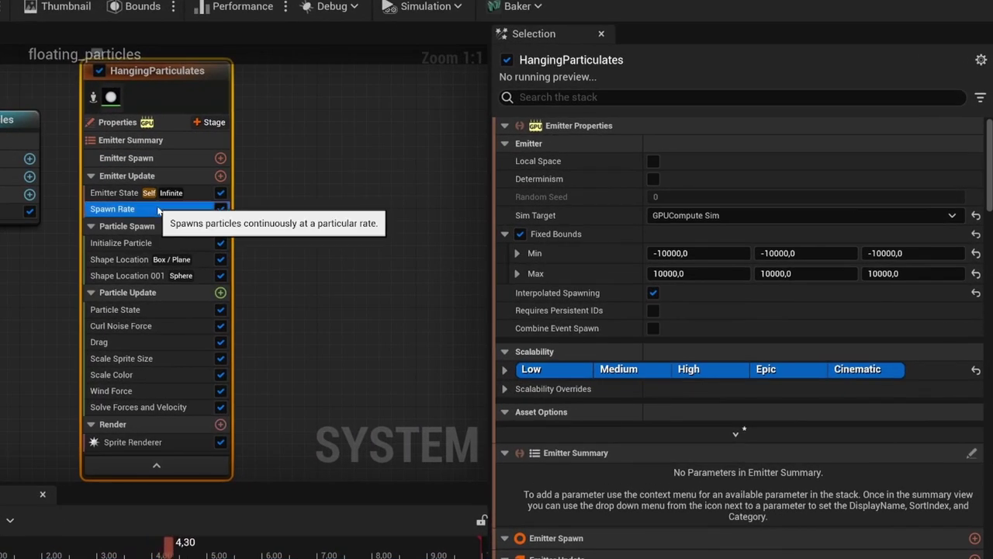
left_click(364, 199)
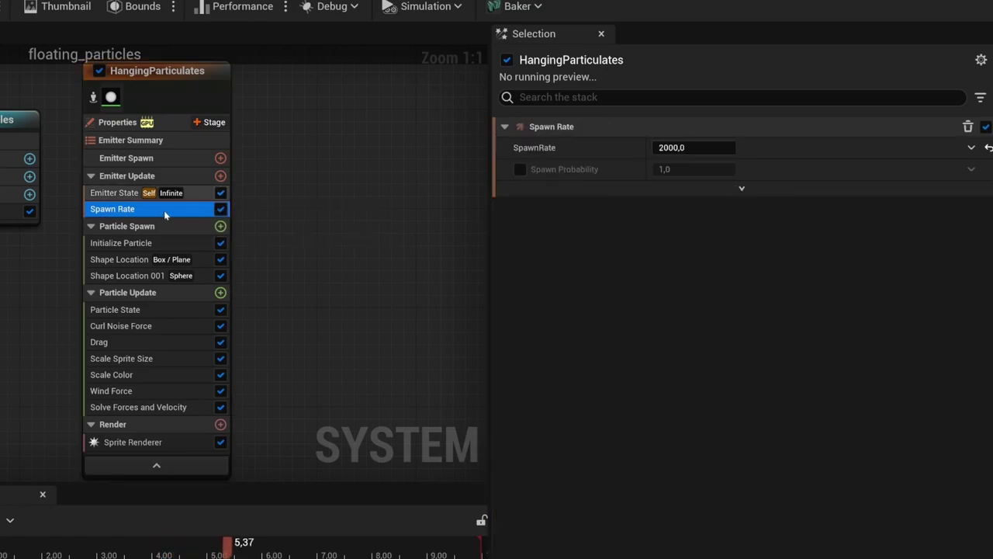
left_click(656, 147)
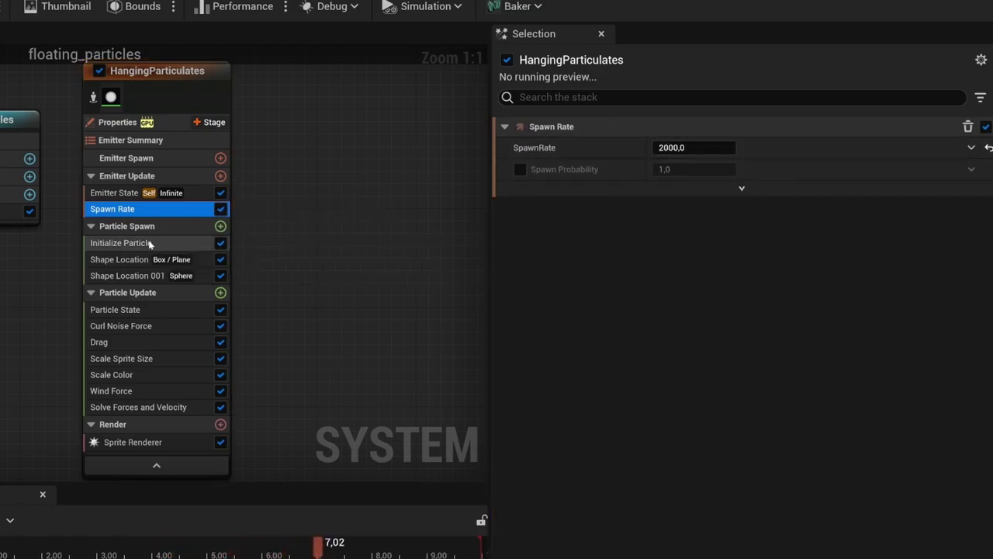
mouse_move(179, 310)
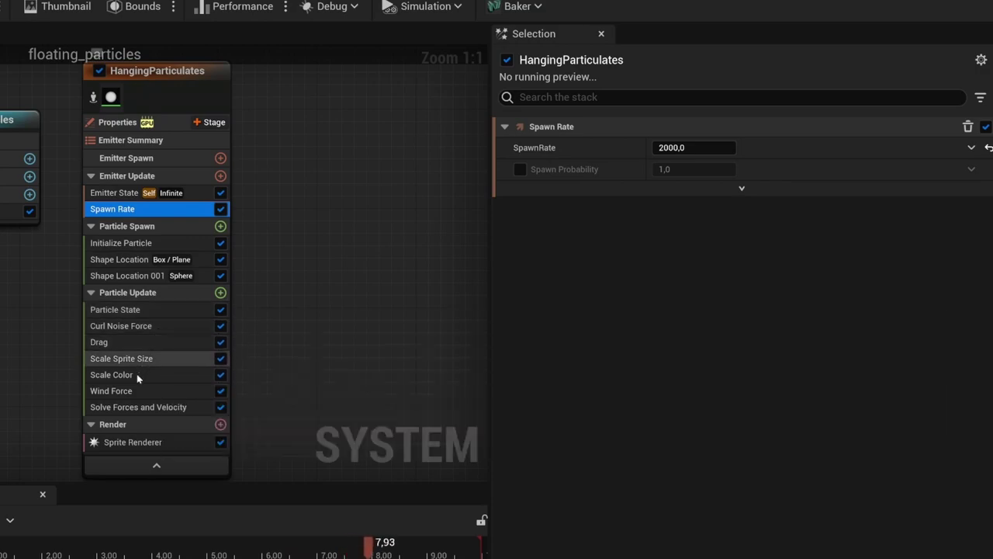
left_click(126, 391)
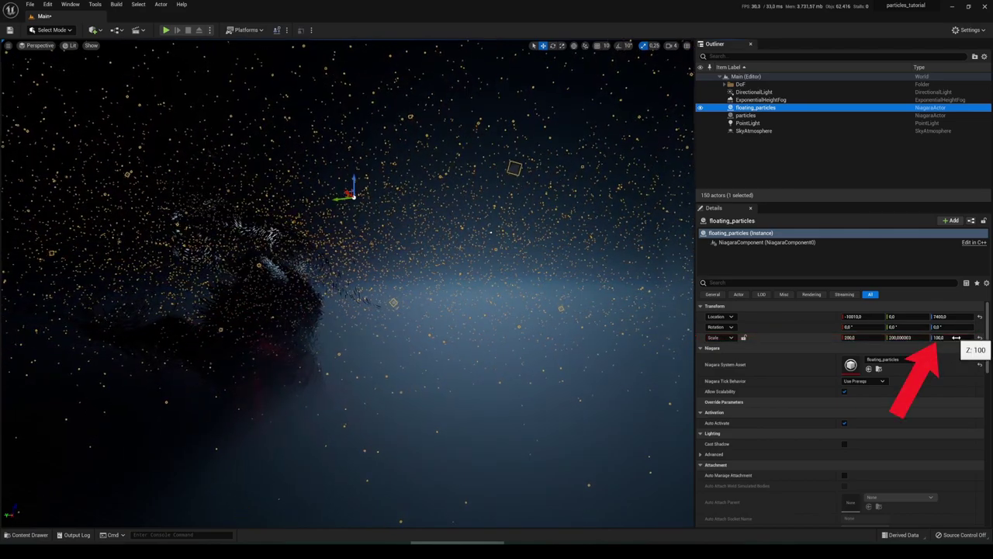
Step: Look over the floating_particles actor's spread in the scene together with its location and scale, and deselect it
right_click_drag(578, 330, 525, 212)
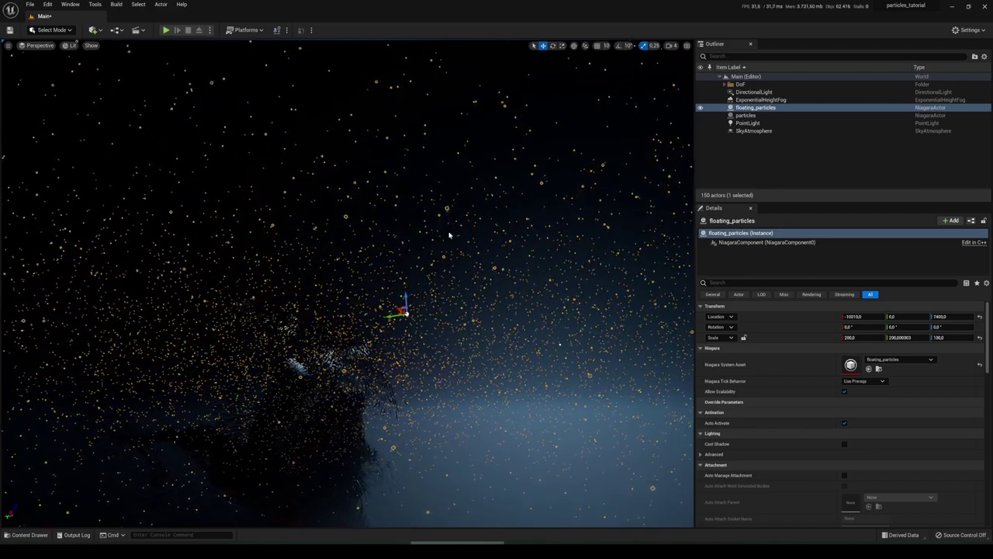
right_click_drag(449, 235, 451, 410)
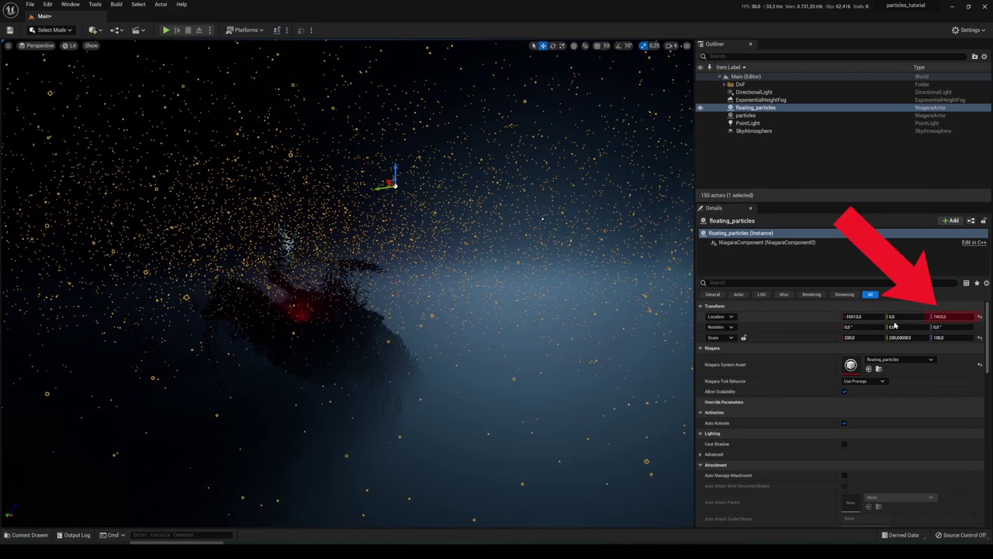
scroll(815, 452, "down", 1)
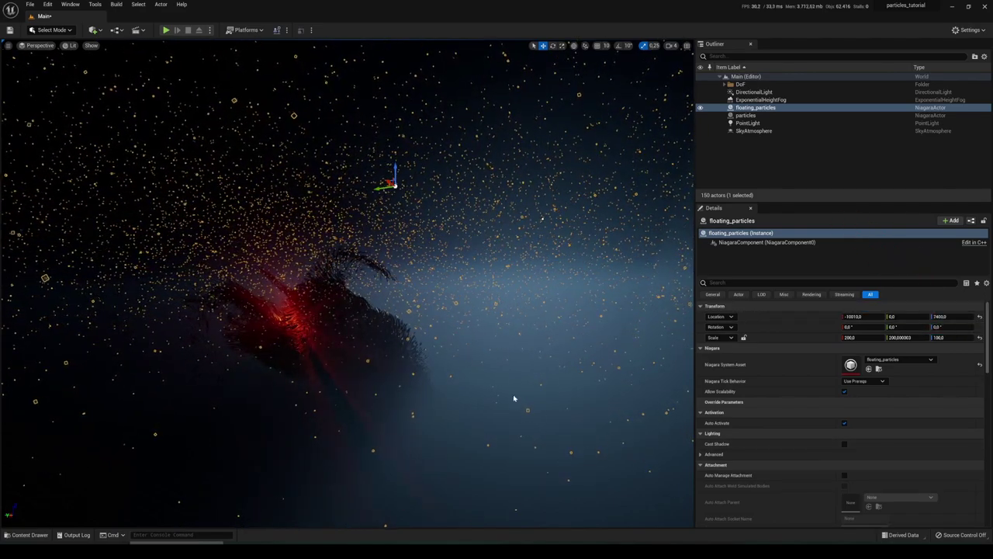
left_click(530, 293)
Step: Open the particles actor's Niagara system and review the Empty emitter's Spawn Rate and Initialize Particle settings
left_click(751, 116)
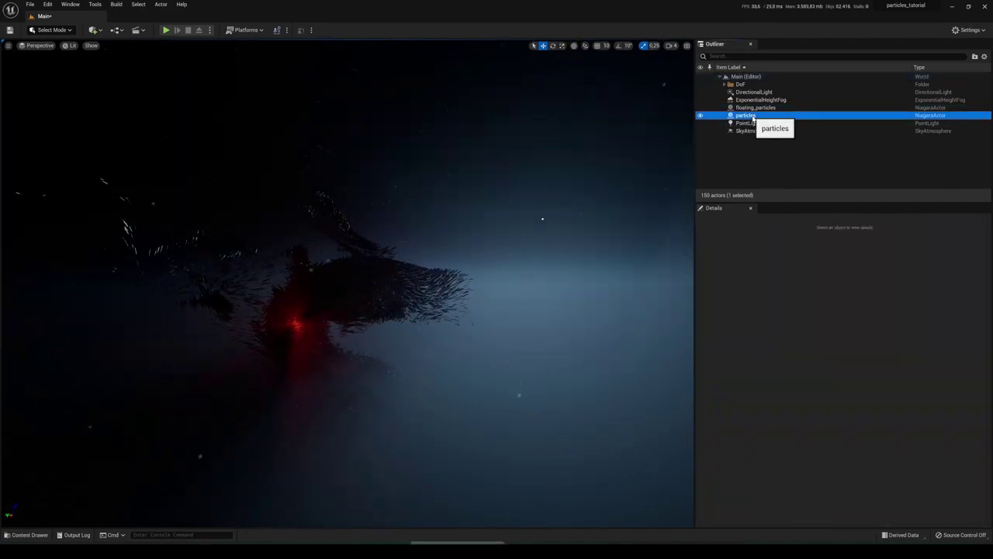
key("ctrl+e")
right_click_drag(504, 199, 505, 190)
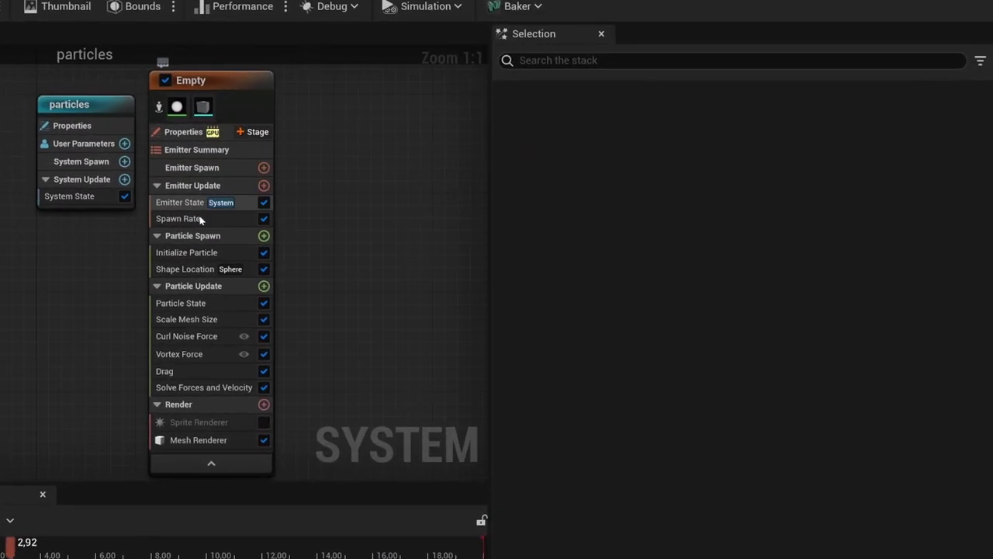
left_click(199, 219)
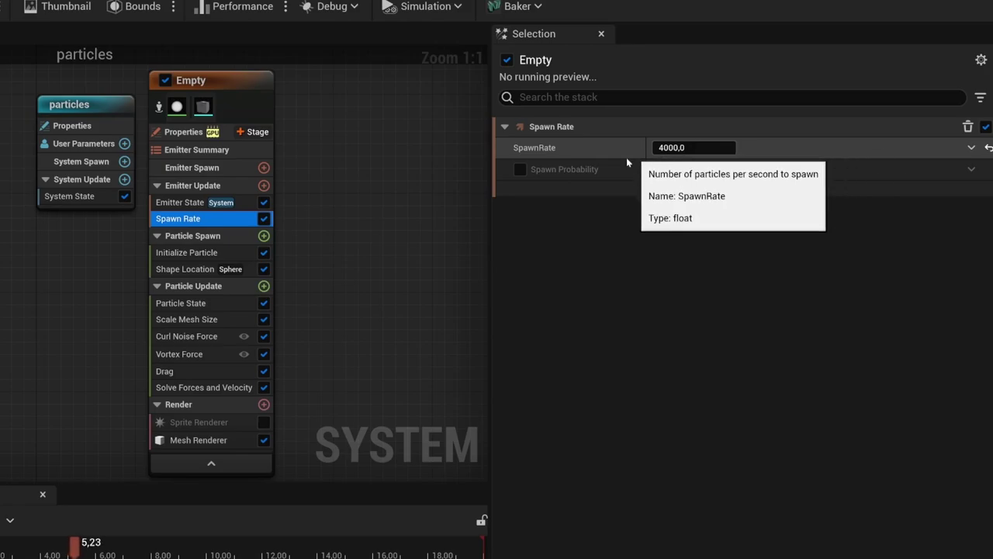
left_click(203, 252)
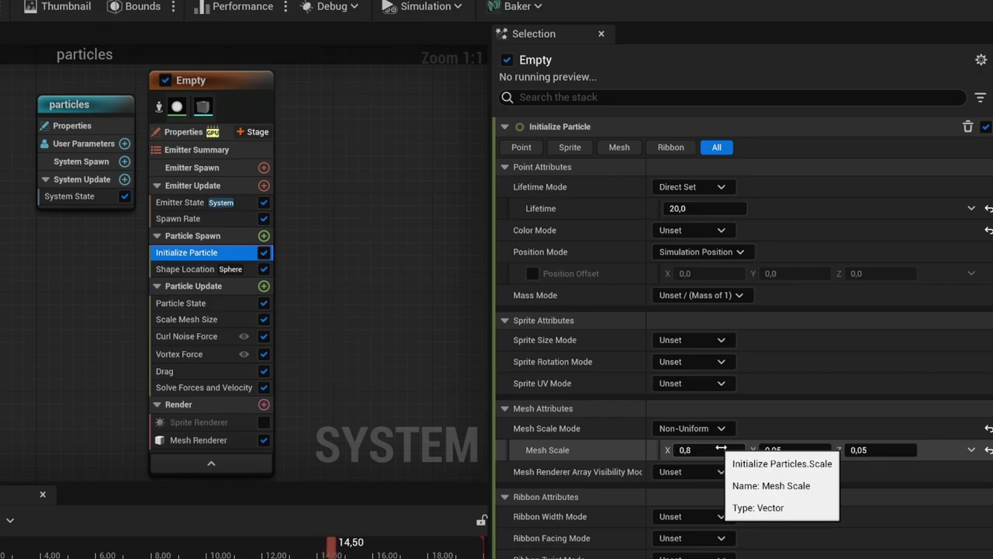
Step: Review the Empty emitter's particle update modules, from Particle State and Scale Mesh Size through the forces, Drag and solver
left_click(208, 304)
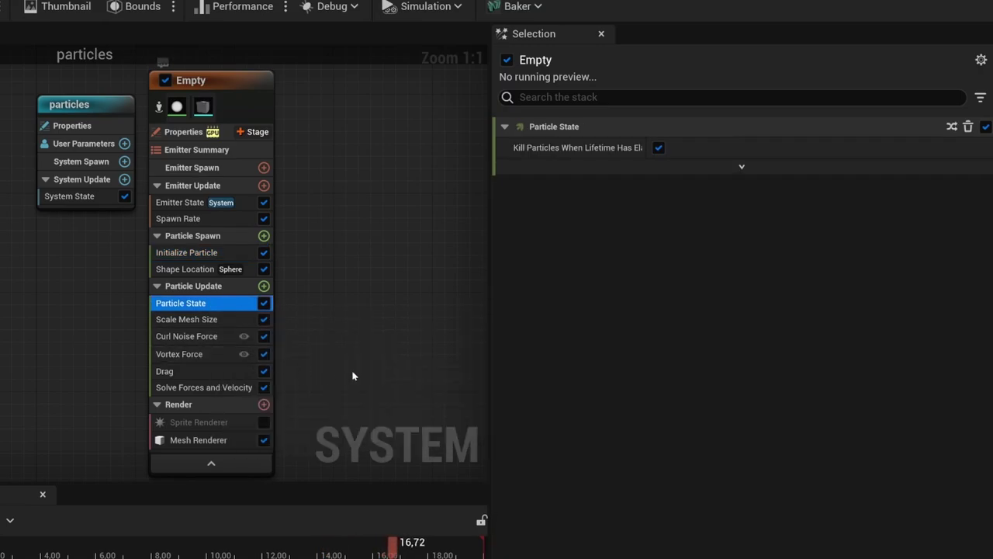
left_click(206, 319)
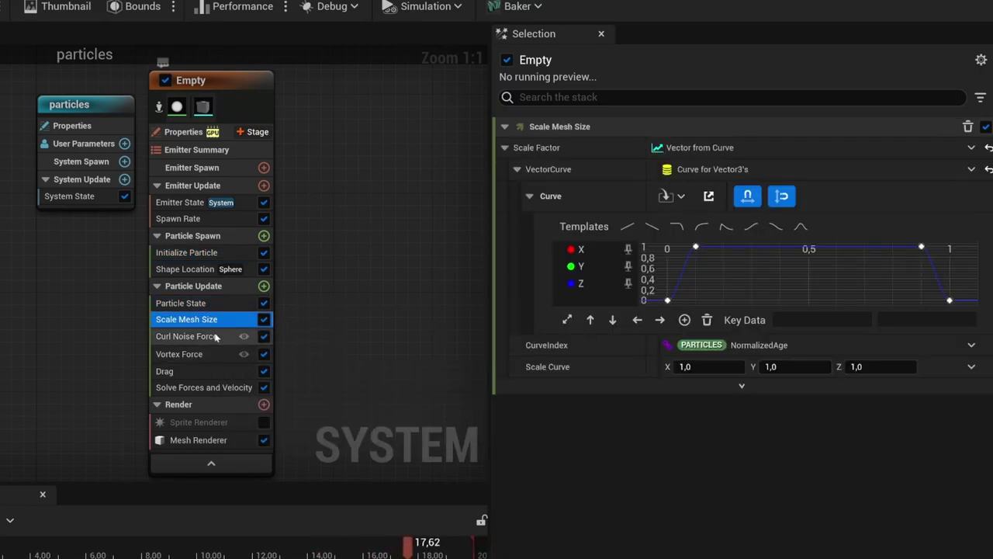
left_click(221, 334)
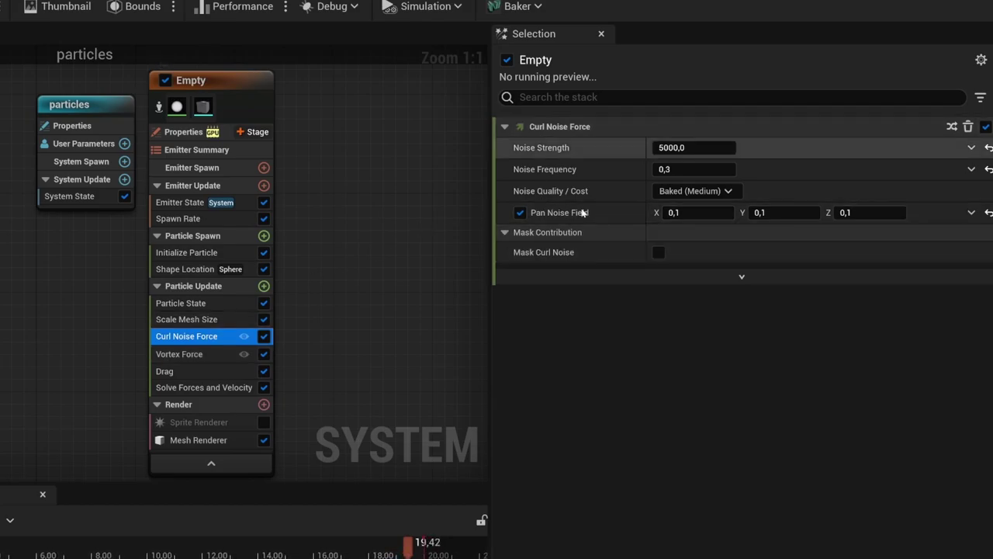
left_click(196, 353)
left_click(187, 371)
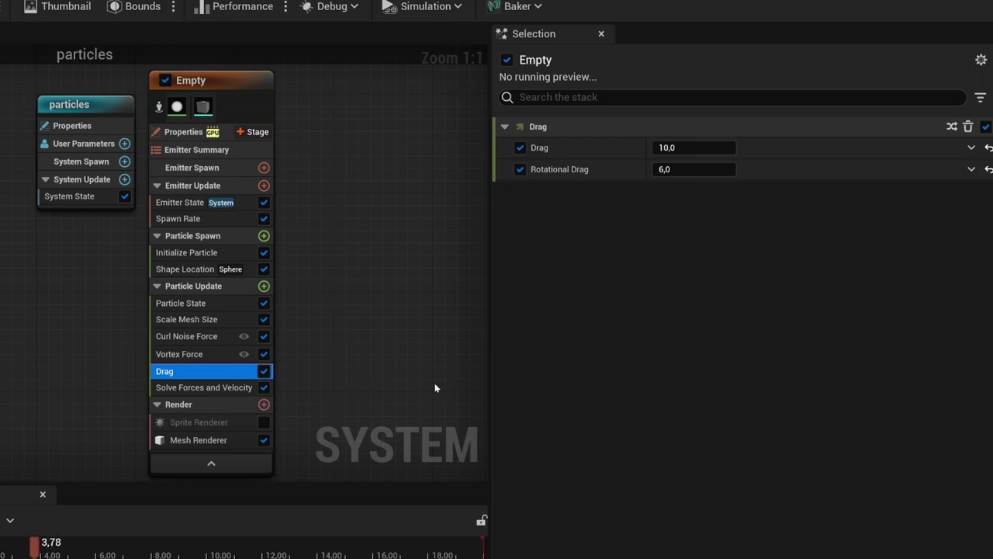
left_click(225, 387)
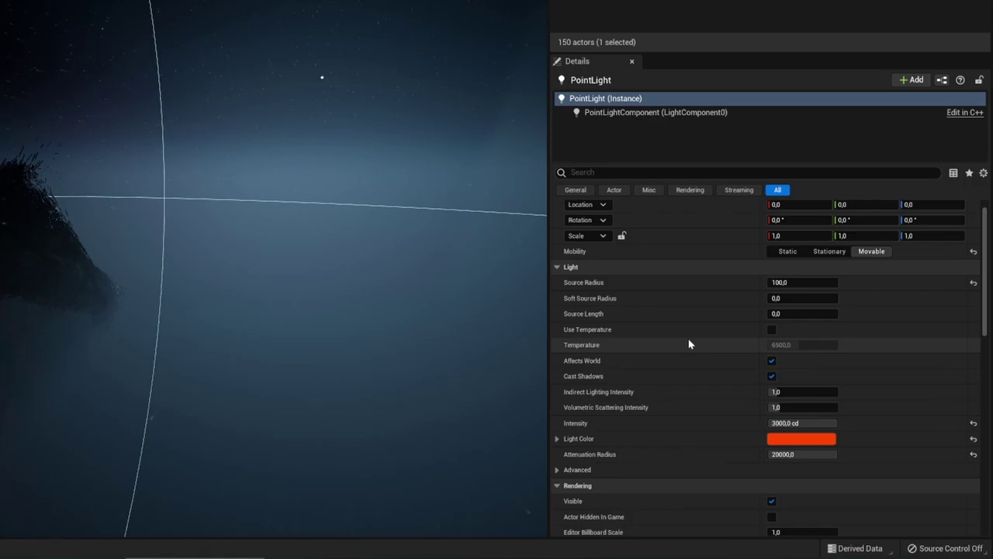
Step: Review the PointLight actor's source radius, intensity, light color and attenuation radius settings
scroll(789, 398, "down", 2)
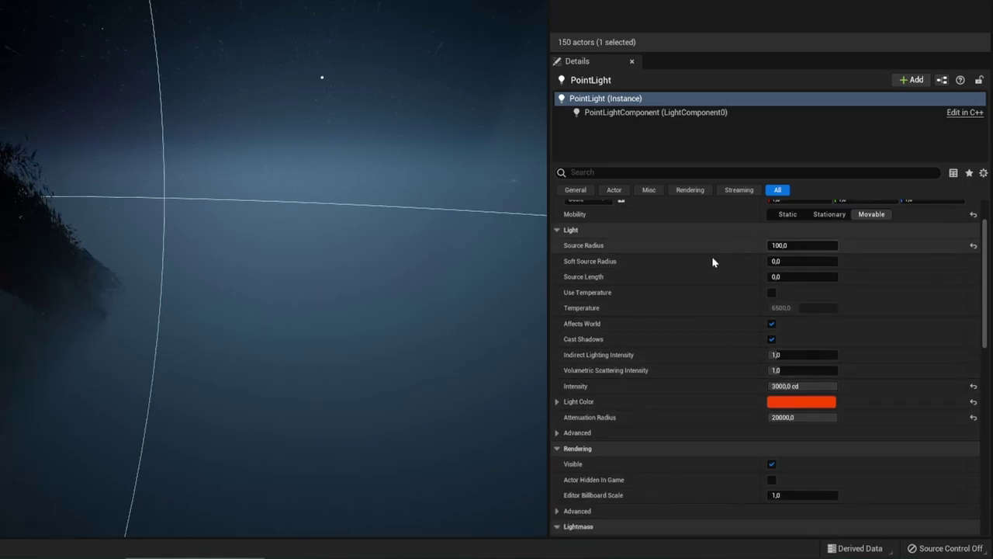
Step: Look through the PointLight's remaining performance, light function, light profile and shadow settings, and deselect the light
scroll(694, 282, "down", 10)
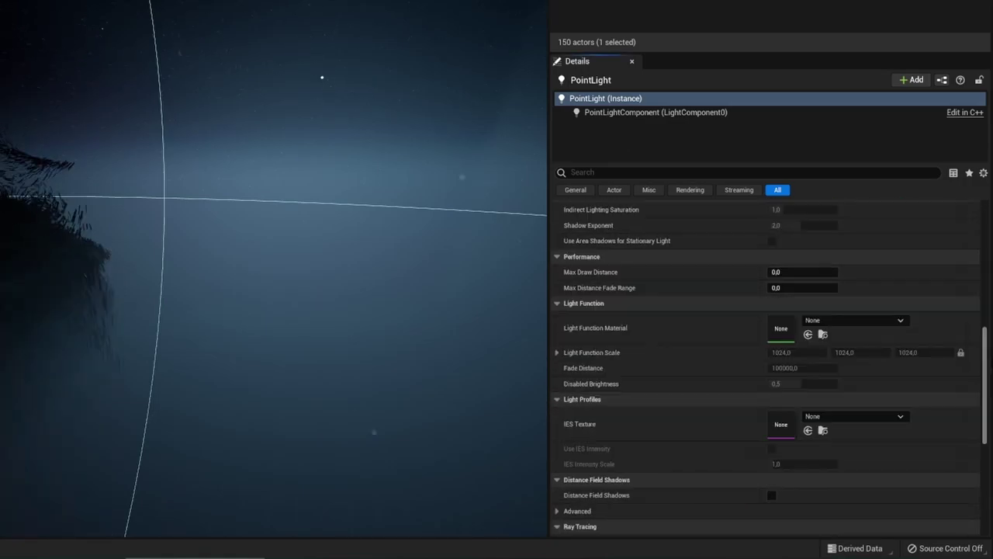
left_click(334, 268)
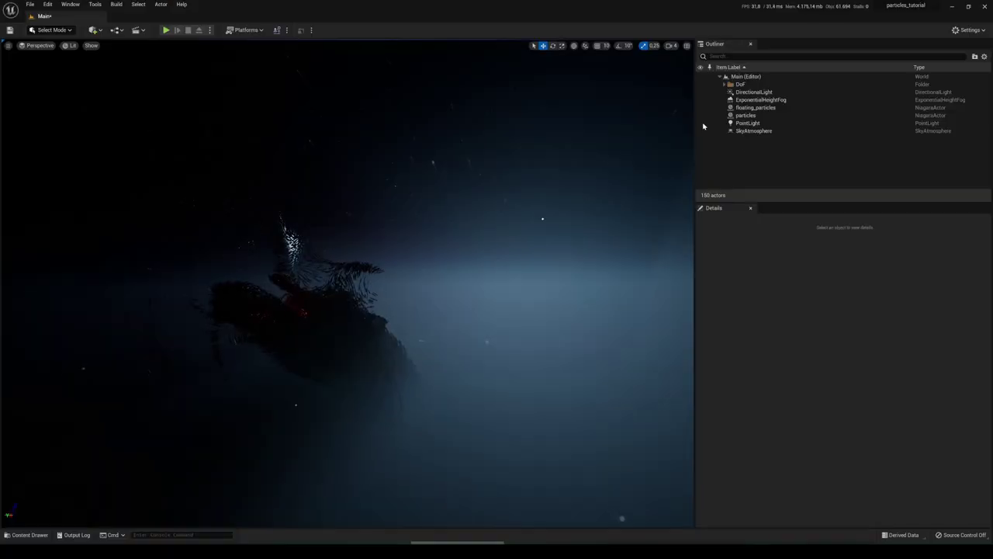
Step: Select the SkyAtmosphere actor to review its settings, and look up the Visual Effects category among the placeable actors
left_click(750, 130)
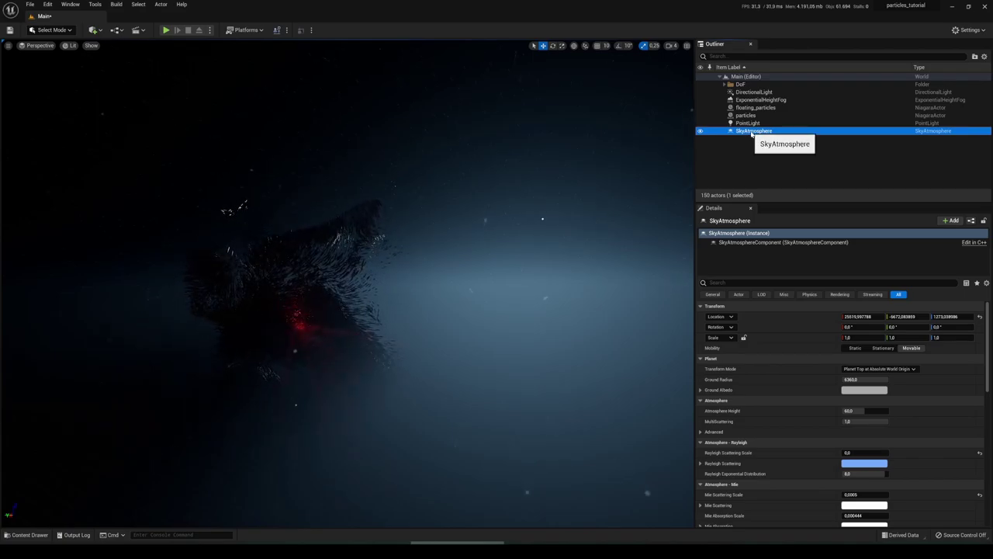
left_click(93, 31)
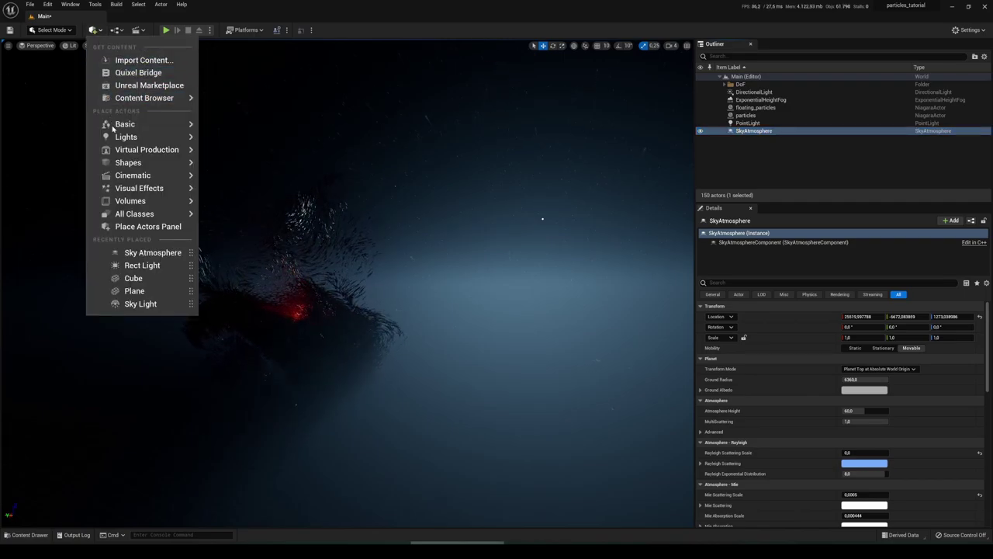
mouse_move(155, 192)
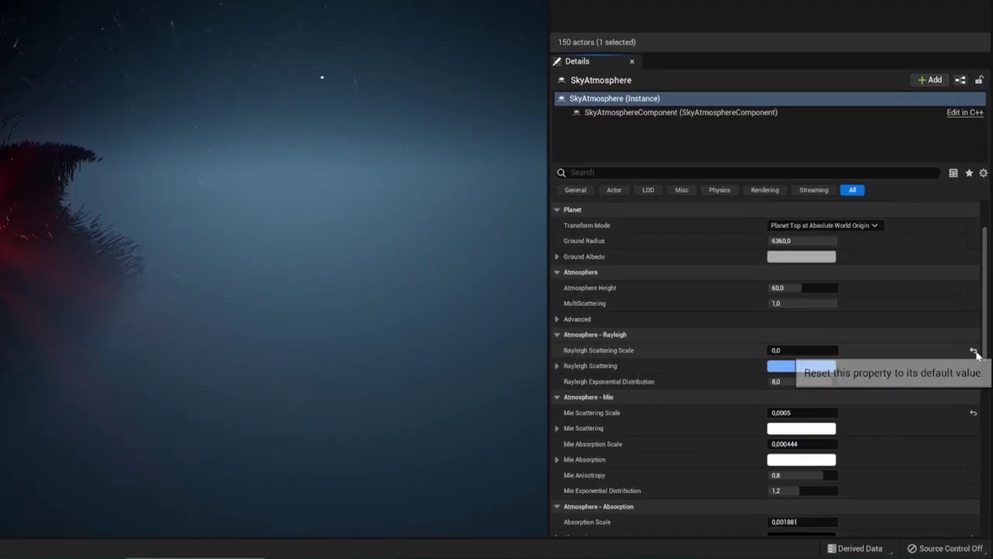
Step: Compare the SkyAtmosphere's default Rayleigh and Mie Scattering Scales with the custom ones, restoring Rayleigh to 0.0 and Mie to 0.0005
left_click(974, 350)
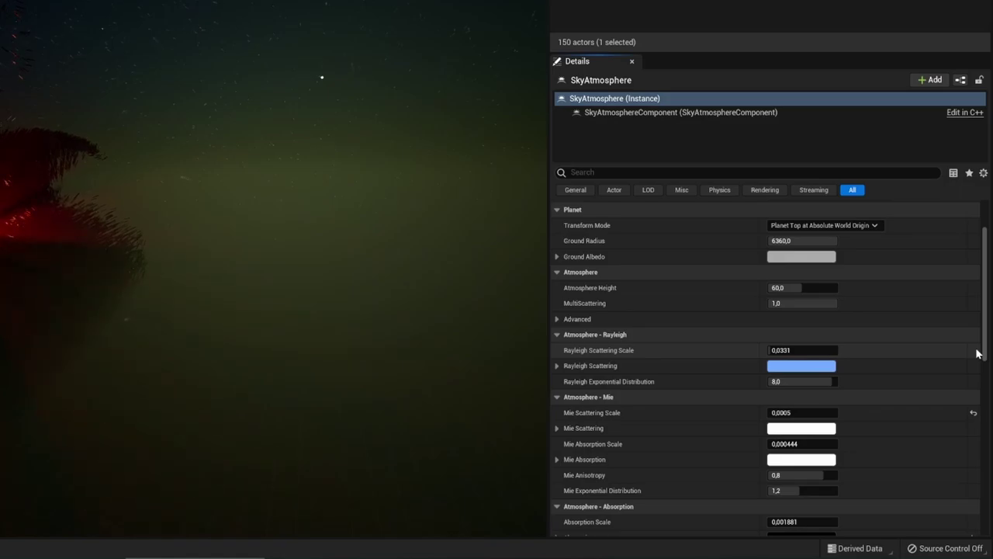
left_click_drag(807, 349, 768, 349)
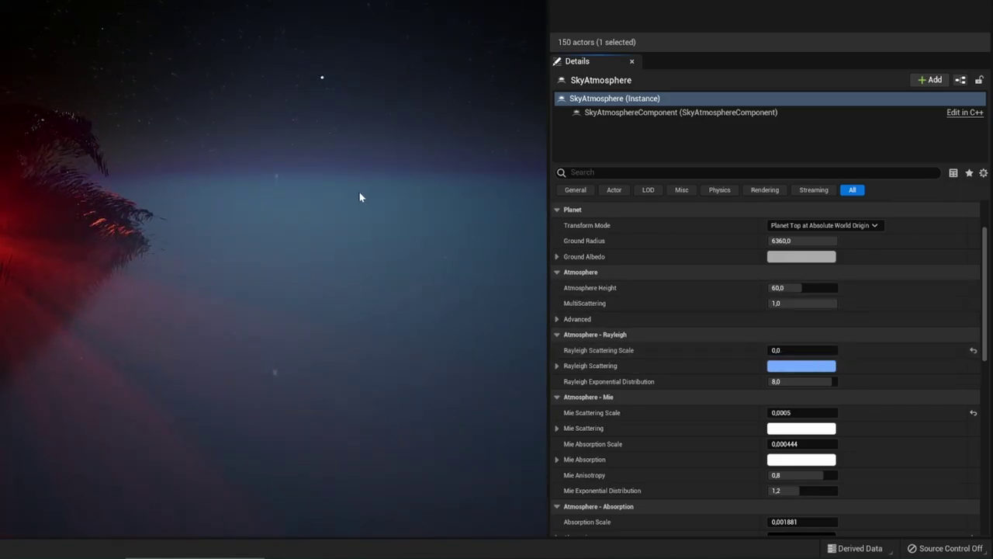
scroll(666, 359, "down", 3)
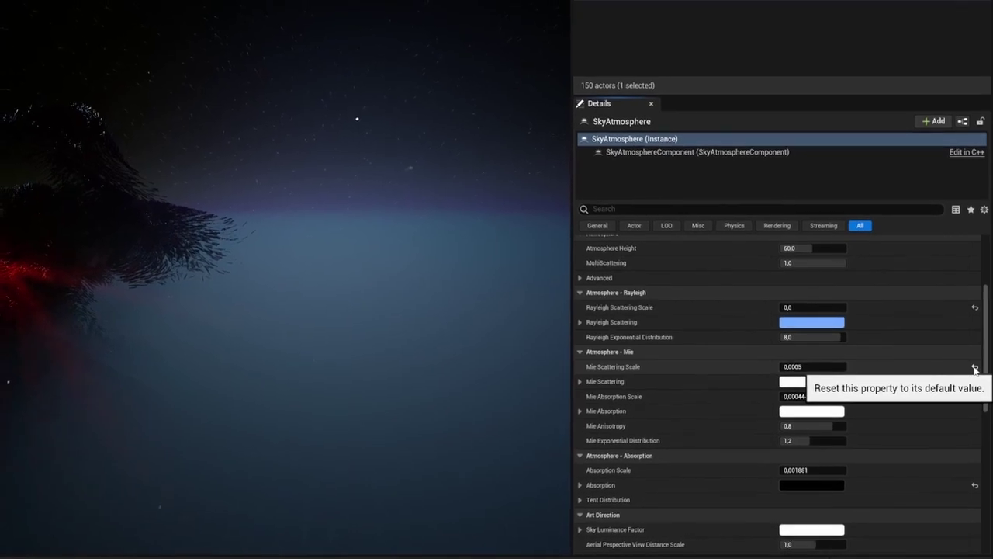
left_click(973, 339)
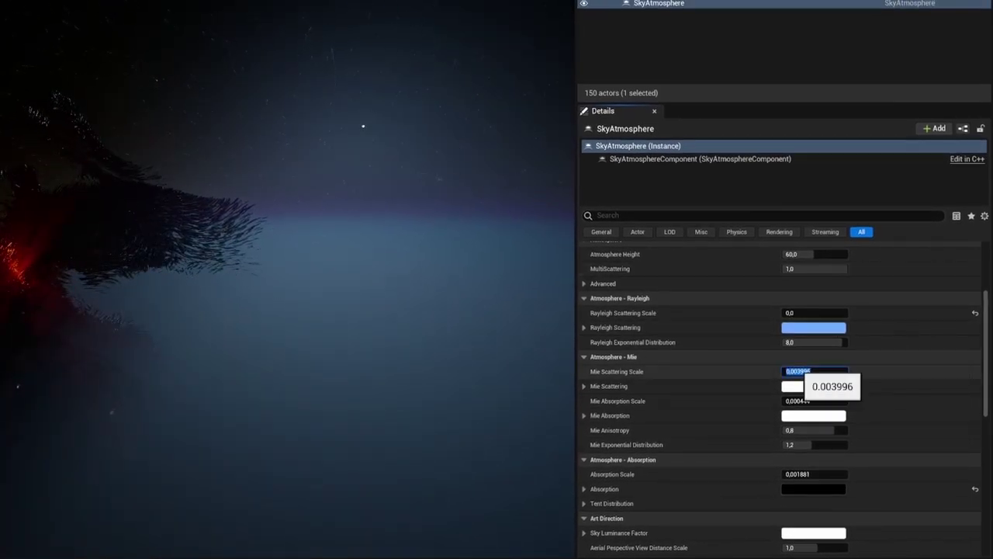
left_click_drag(797, 371, 830, 372)
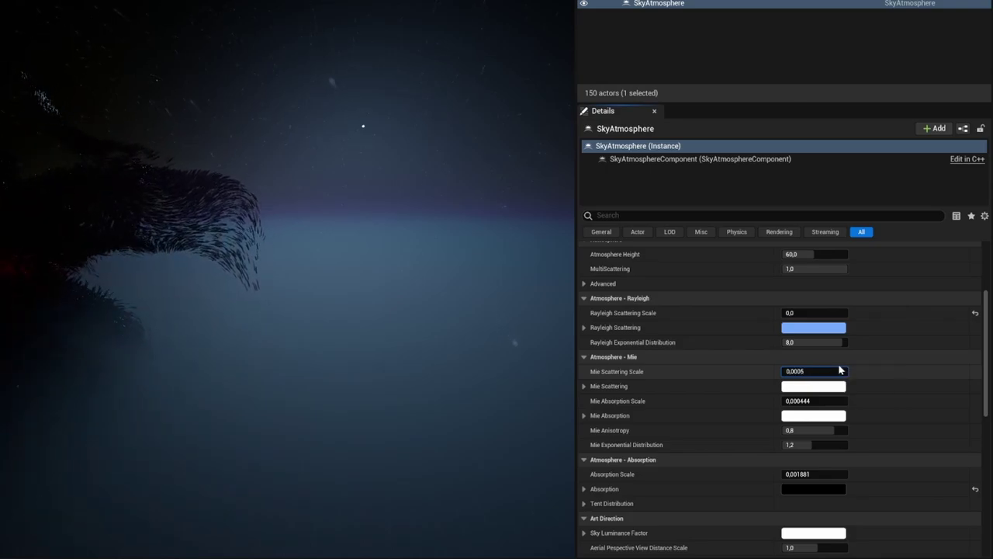
key("Return")
Step: Reset the SkyAtmosphere's Absorption color to compare its effect with the actor's visibility toggled, and set the color back to black with value 0
scroll(839, 371, "down", 2)
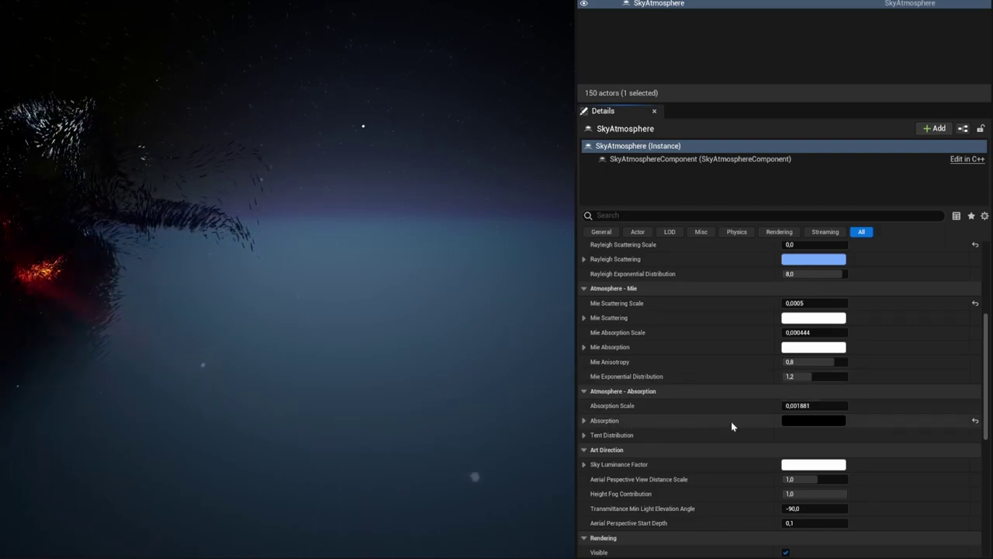
left_click(975, 420)
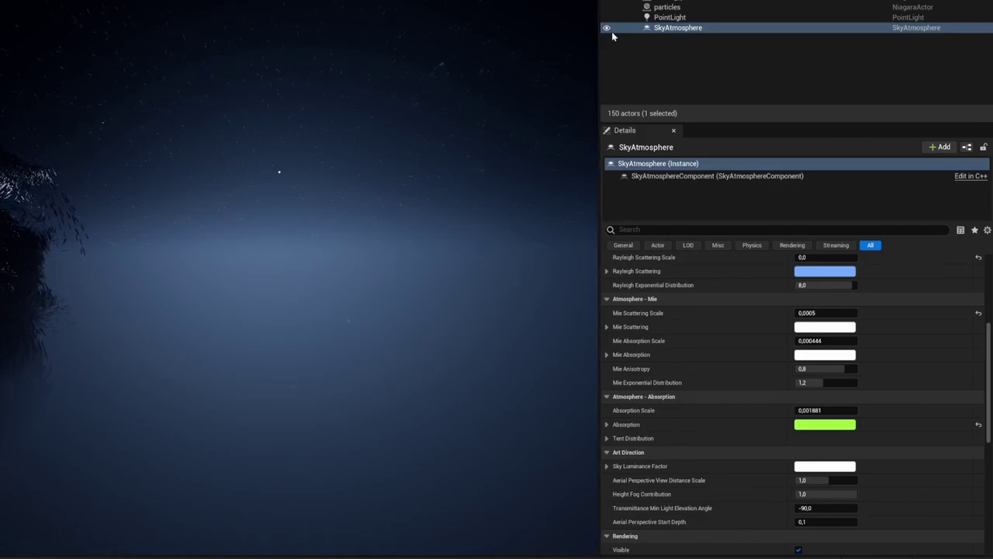
left_click(607, 28)
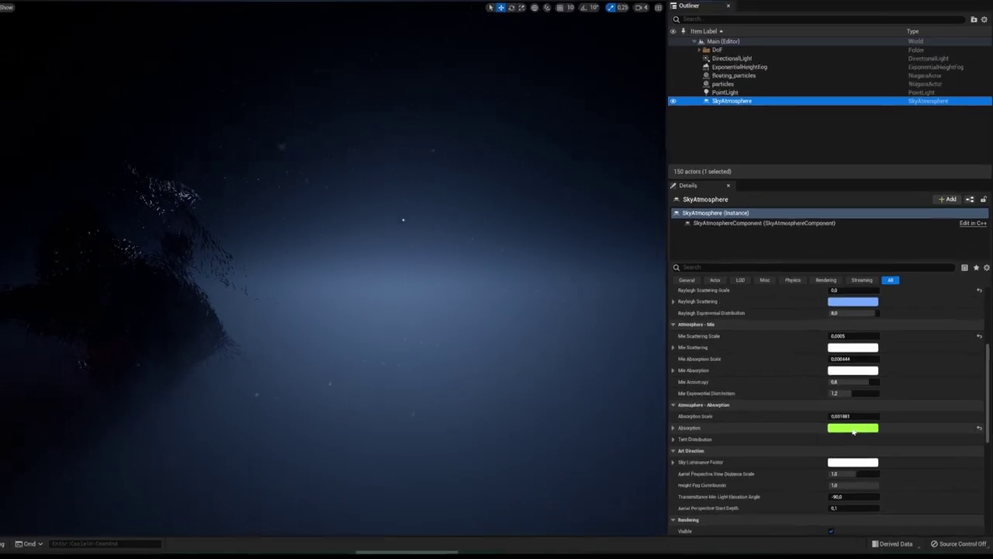
left_click(853, 428)
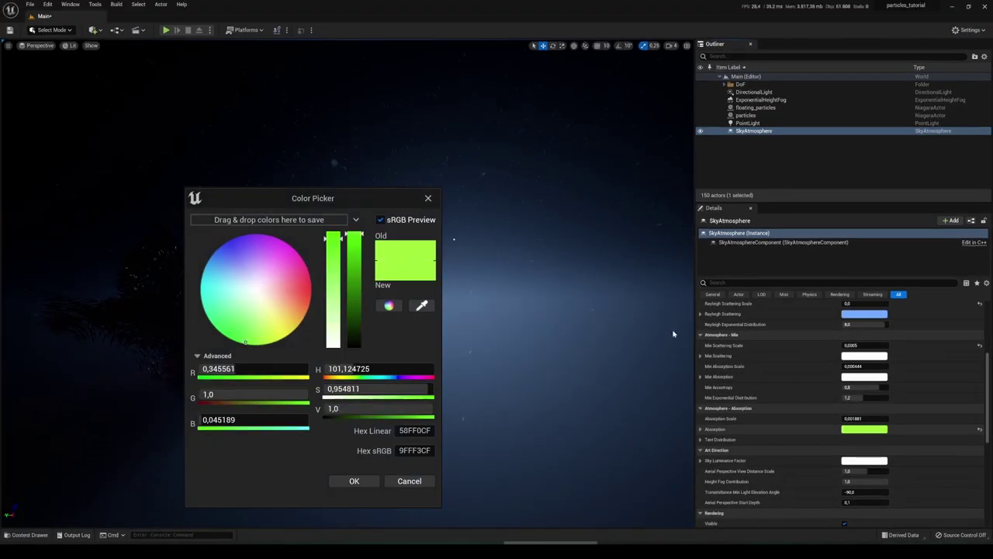
left_click_drag(353, 236, 362, 373)
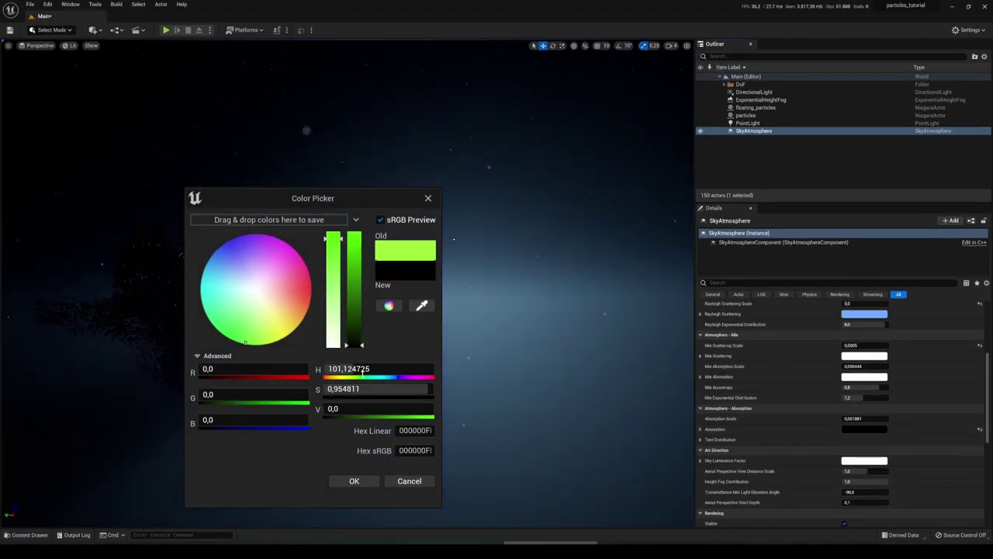
left_click(354, 481)
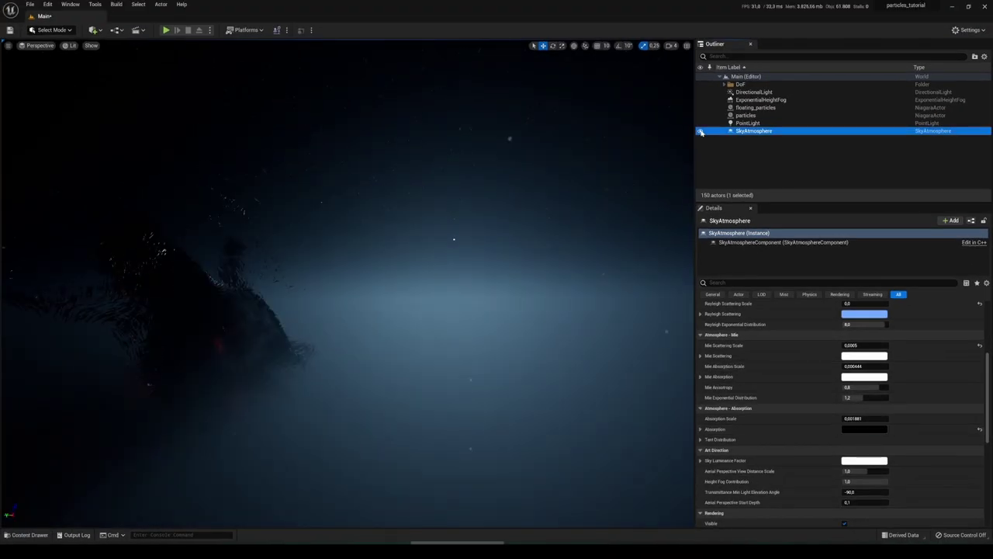